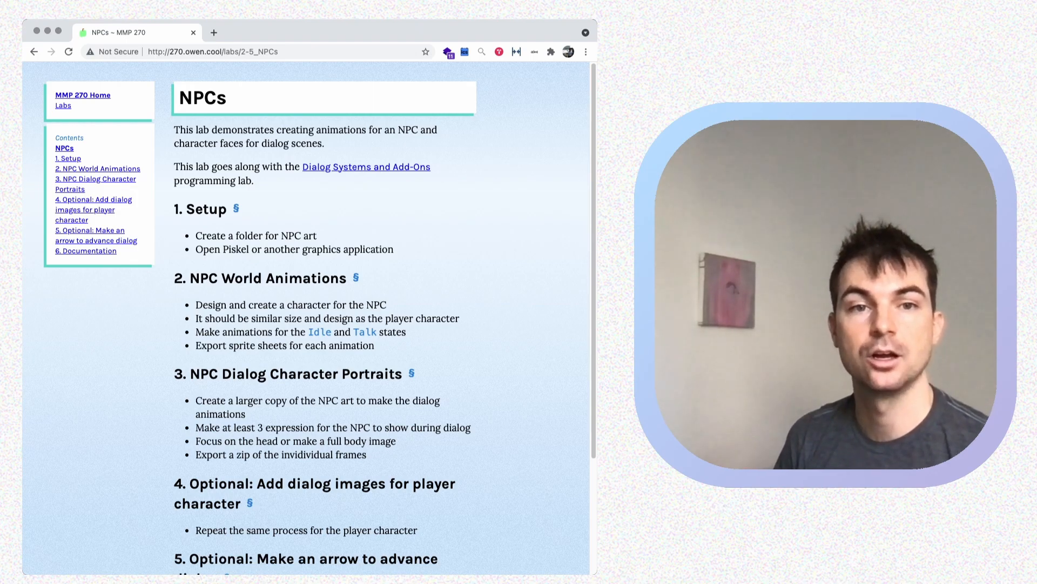
# Read through the NPCs lab instructions from the setup section to the documentation section
pyautogui.scroll(-3, 378, 319)
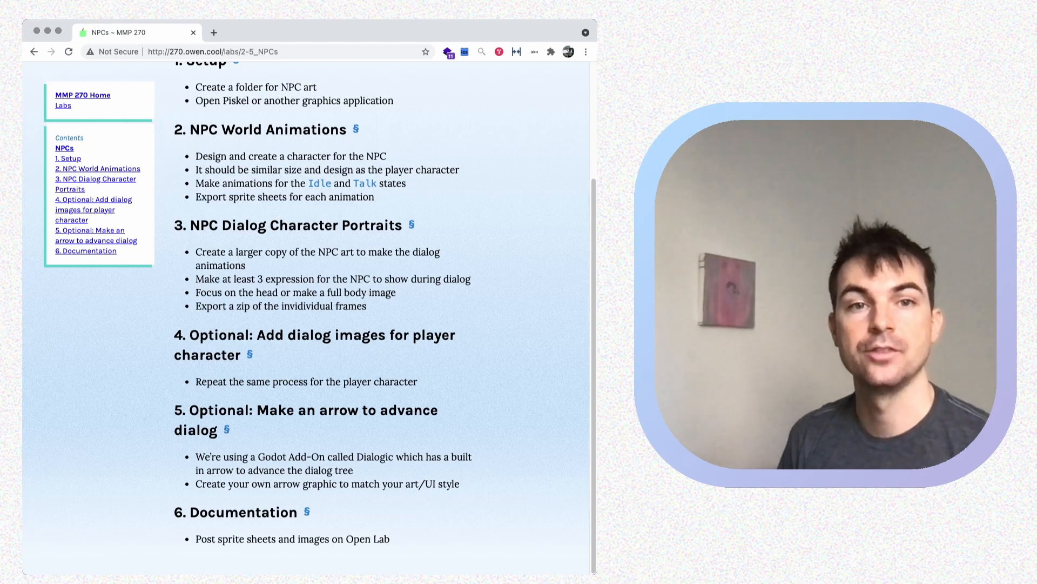
pyautogui.scroll(5, 306, 318)
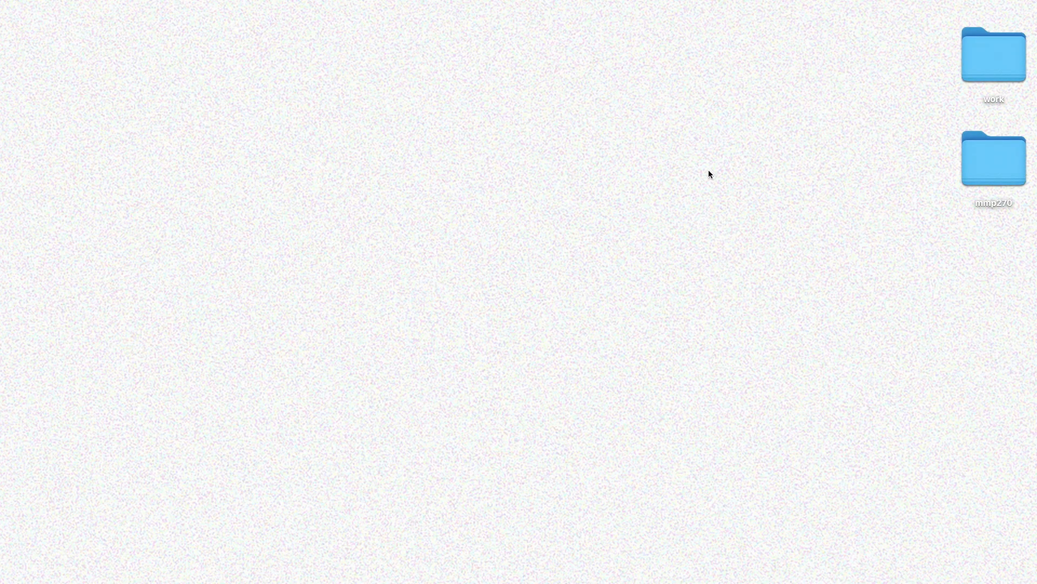
# Create a folder named NPCs inside the Artist folder of mmp270
pyautogui.click(986, 164)
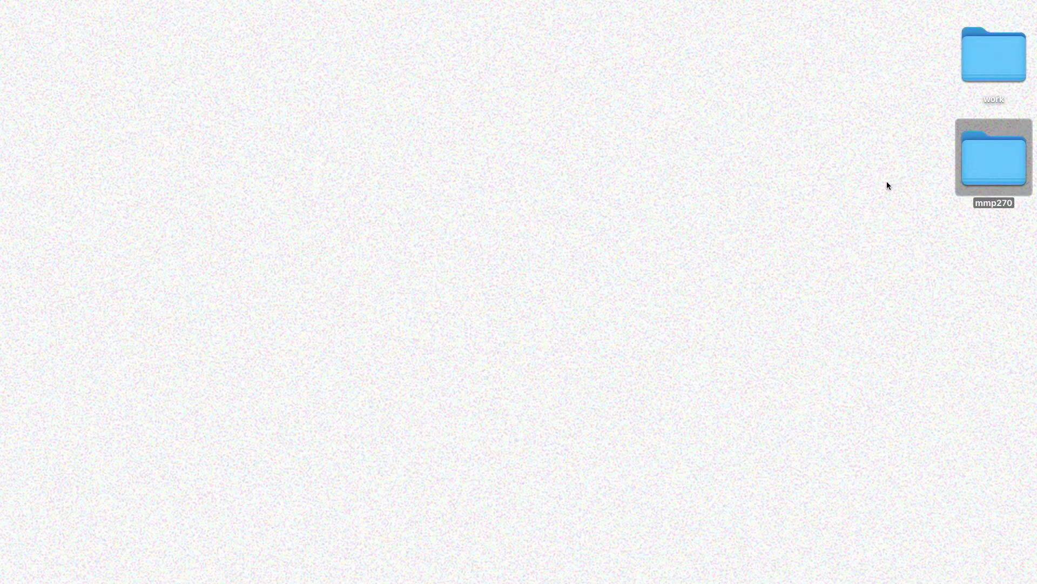
pyautogui.doubleClick(985, 158)
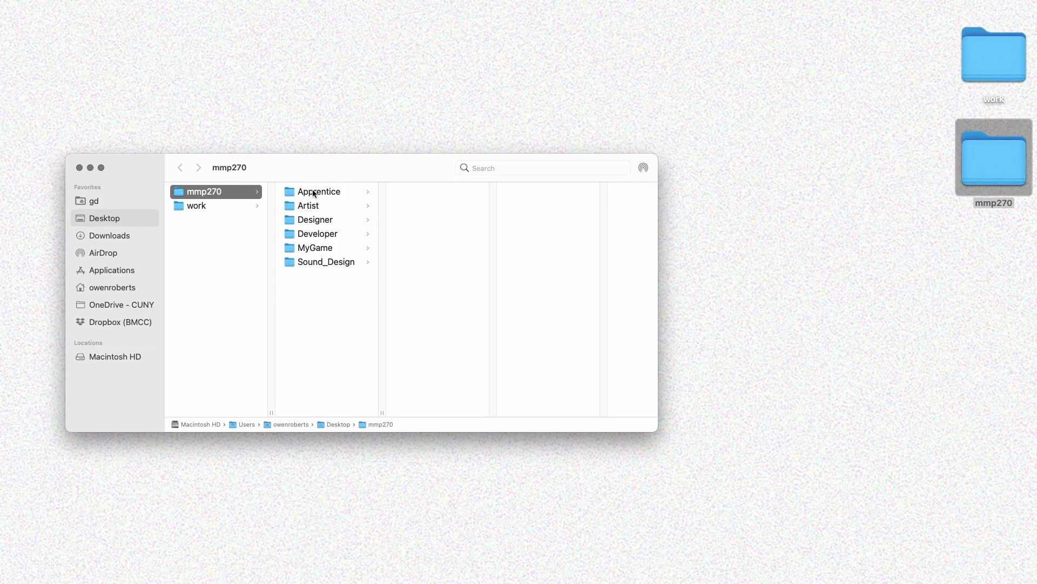
pyautogui.click(318, 209)
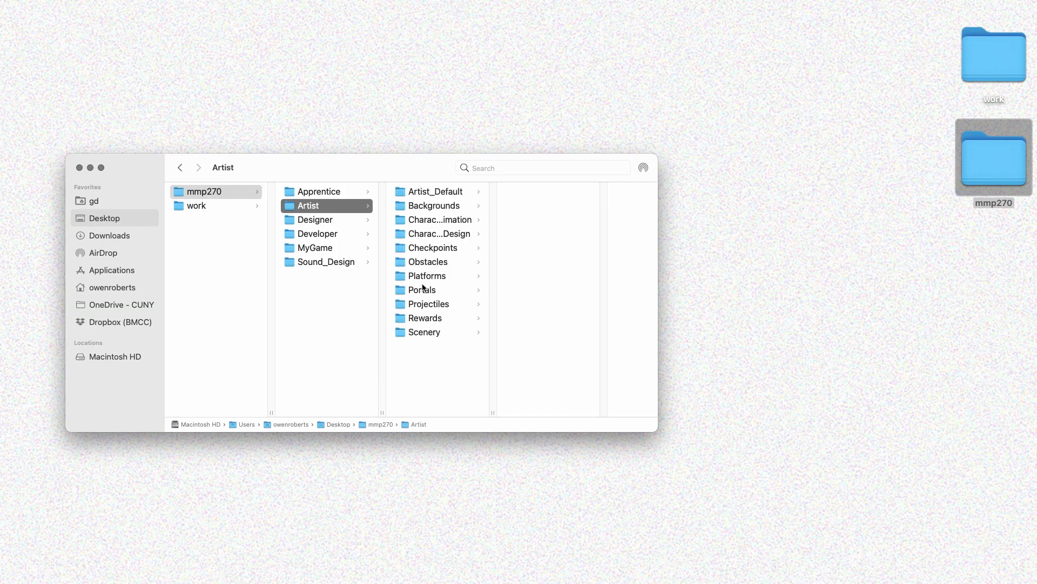
pyautogui.press('super+shift+n')
pyautogui.write('NPCs')
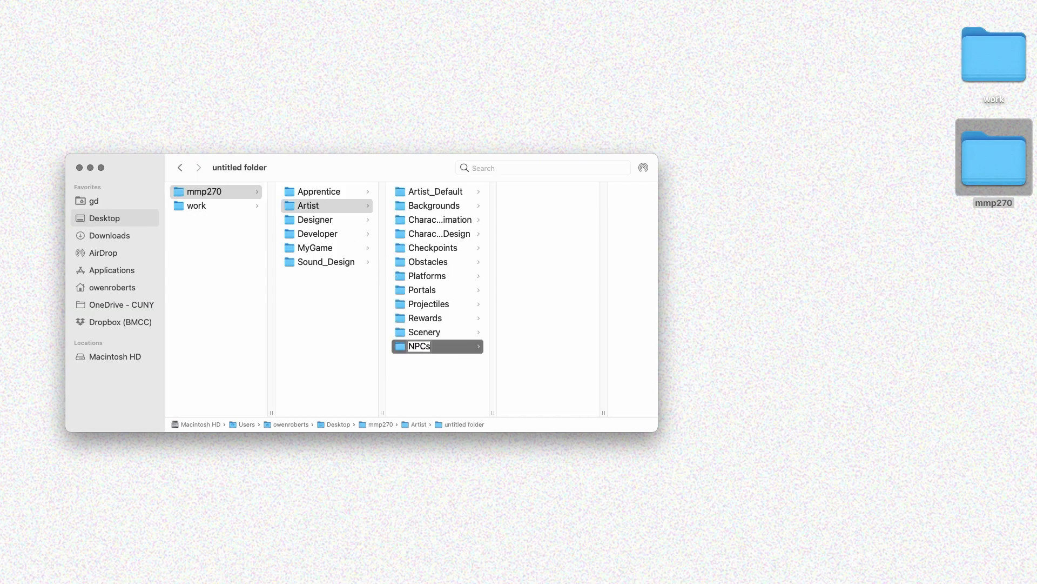
pyautogui.press('Return')
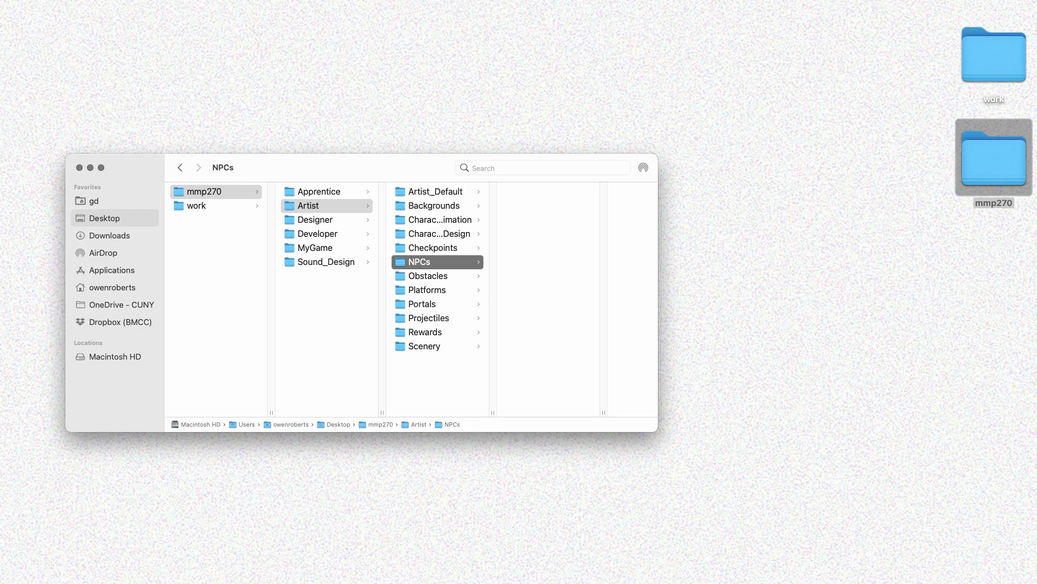
# Open character_idle.png from the Artist folder's Character_Animation subfolder and move its window aside as a size reference
pyautogui.click(469, 220)
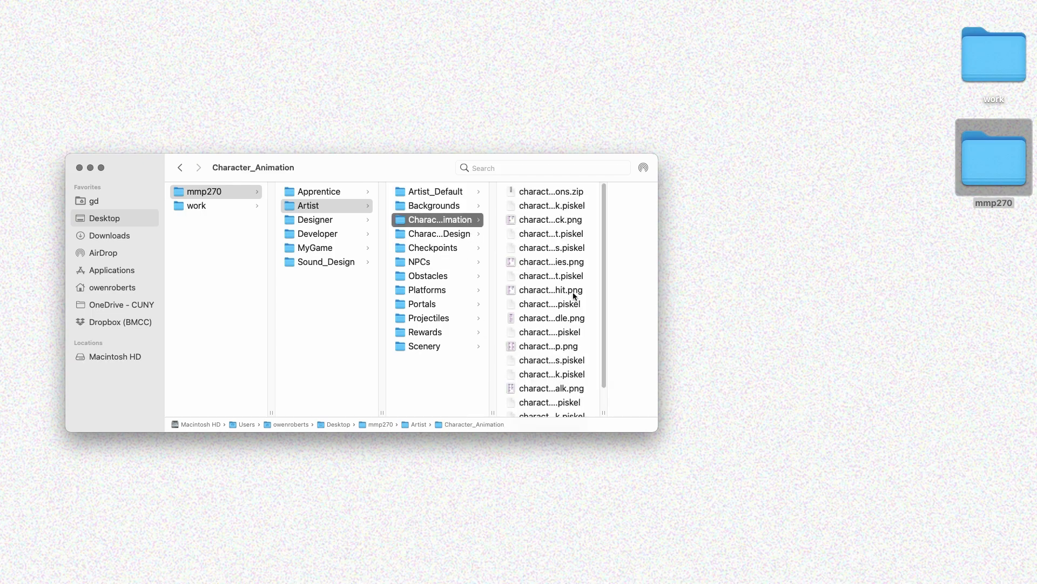
pyautogui.click(547, 318)
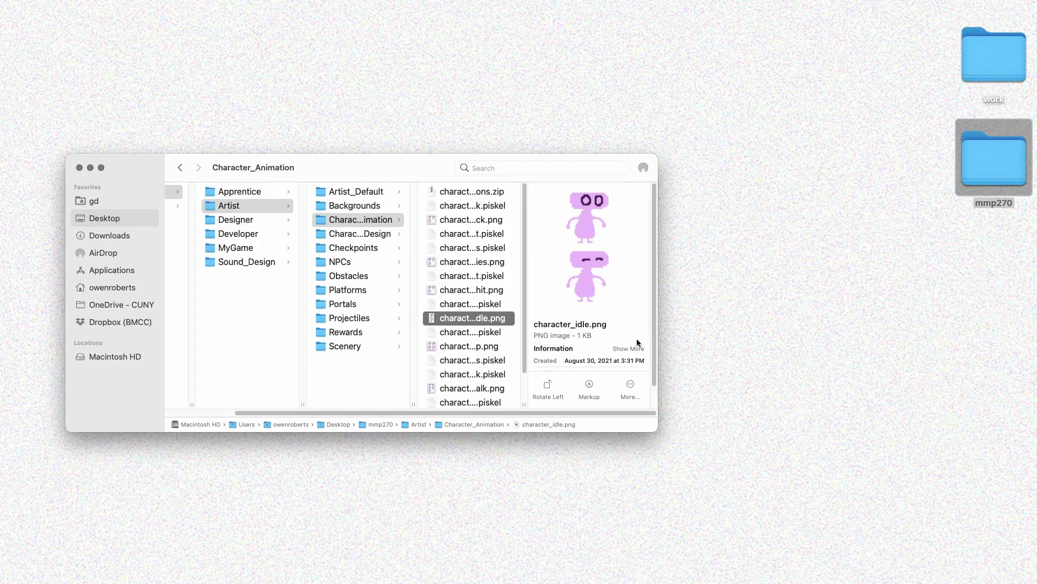
pyautogui.doubleClick(480, 316)
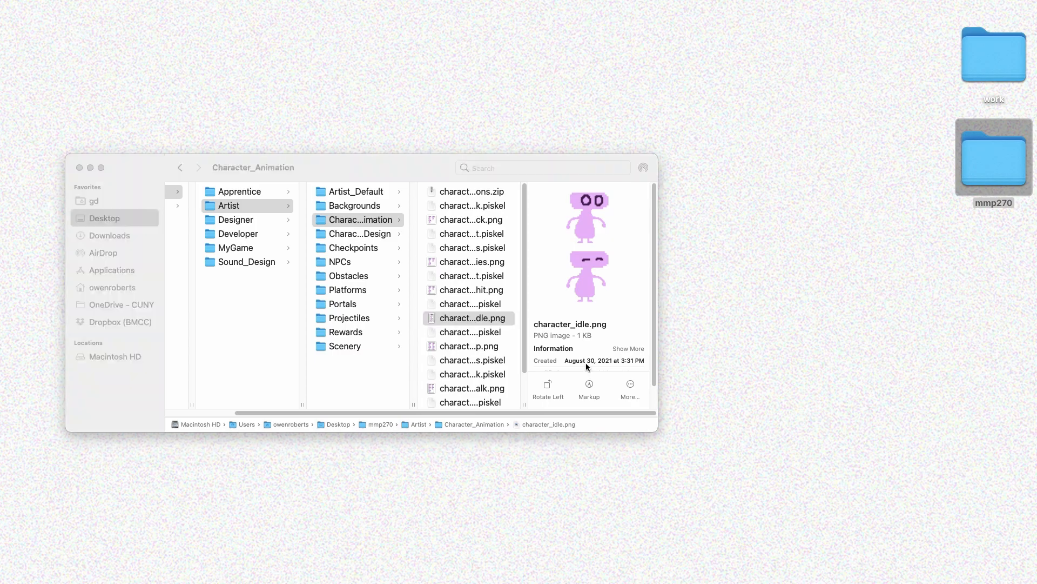
pyautogui.moveTo(298, 151); pyautogui.dragTo(232, 317)
pyautogui.moveTo(145, 10); pyautogui.dragTo(842, 27)
pyautogui.click(766, 55)
pyautogui.click(767, 55)
# Switch to Piskel and enlarge its window so the reference image stays visible beside it
pyautogui.click(460, 104)
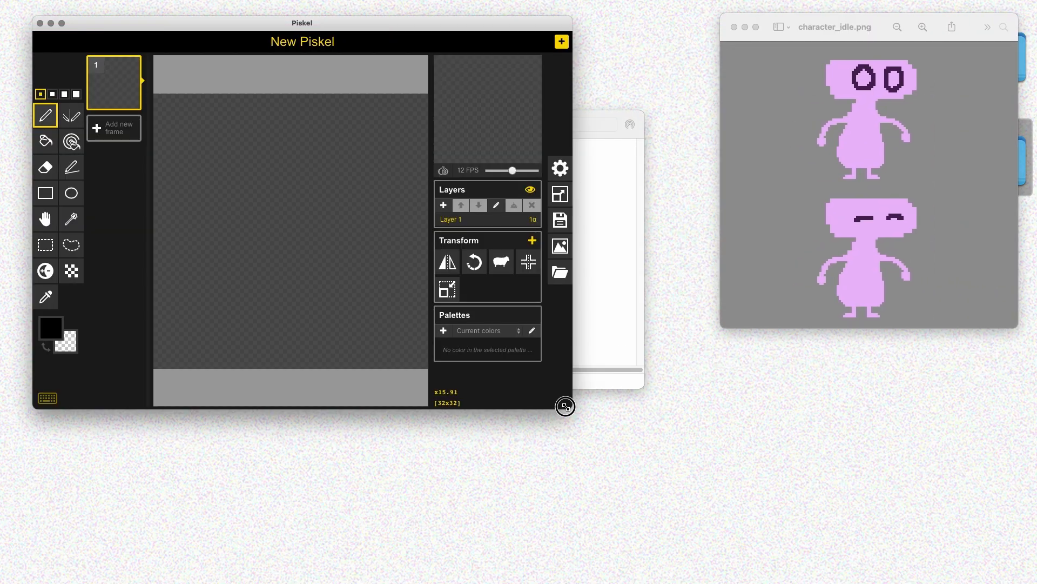
pyautogui.moveTo(565, 403); pyautogui.dragTo(787, 570)
pyautogui.moveTo(838, 31); pyautogui.dragTo(857, 40)
pyautogui.click(671, 33)
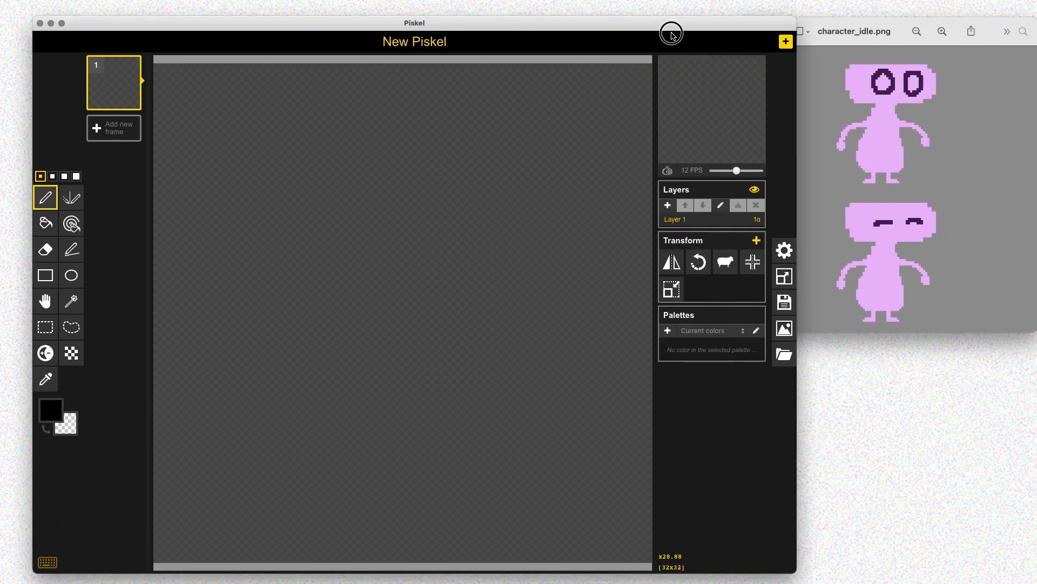
pyautogui.moveTo(607, 30); pyautogui.dragTo(609, 27)
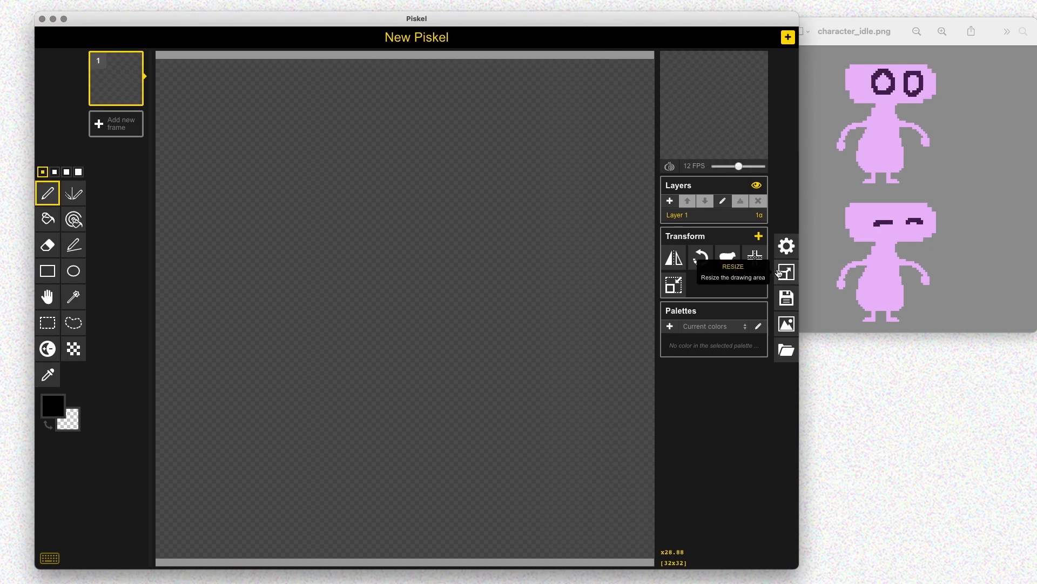
# Resize the sprite canvas to 64 × 64 px with the aspect ratio maintained
pyautogui.click(786, 273)
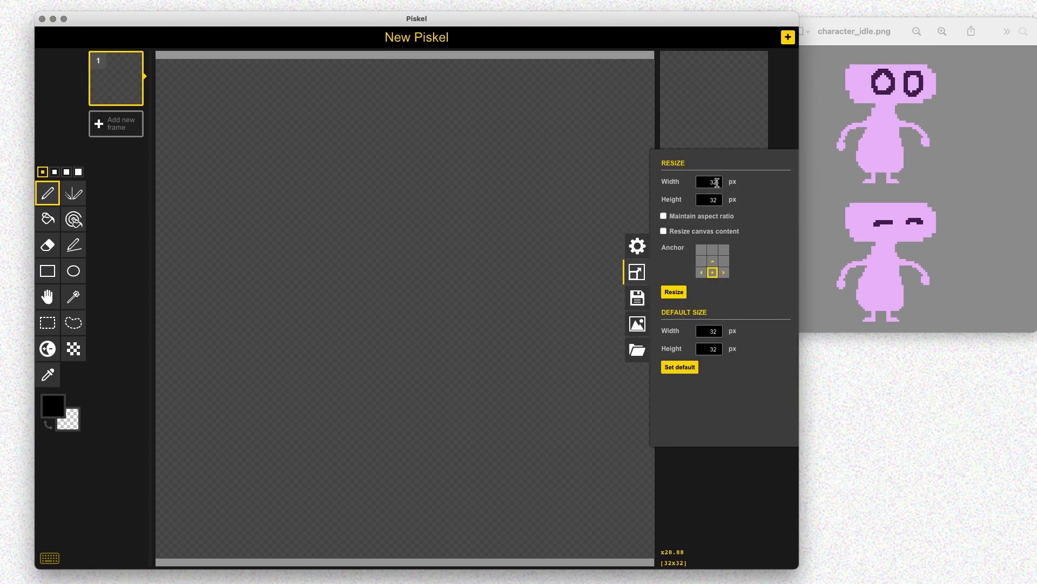
pyautogui.write('64')
pyautogui.click(698, 216)
pyautogui.click(673, 291)
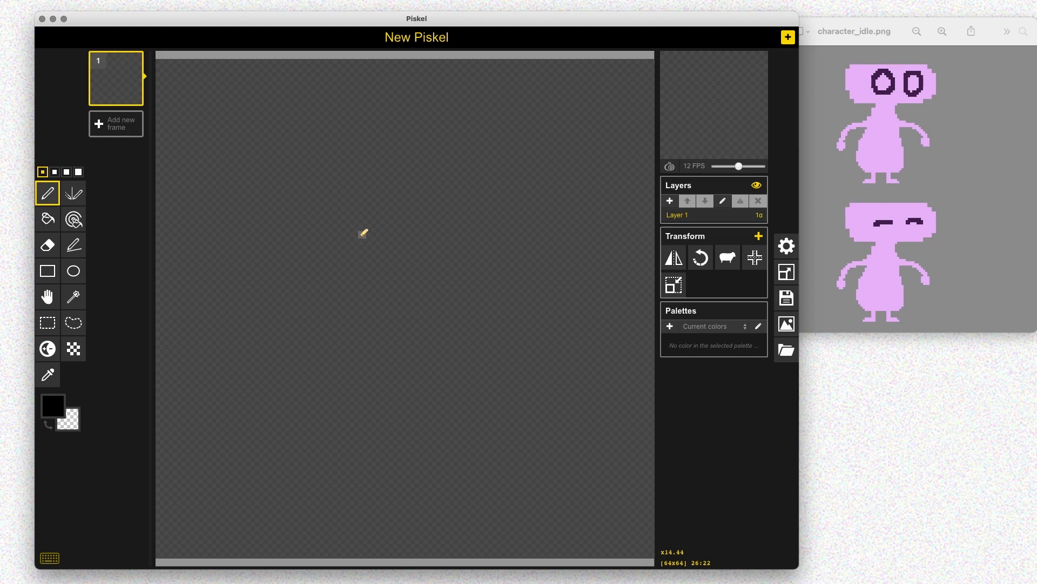
# Sketch a black guide with a large circle for the head and a triangle overlapping below it for the body
pyautogui.click(74, 270)
pyautogui.moveTo(269, 115); pyautogui.dragTo(524, 350)
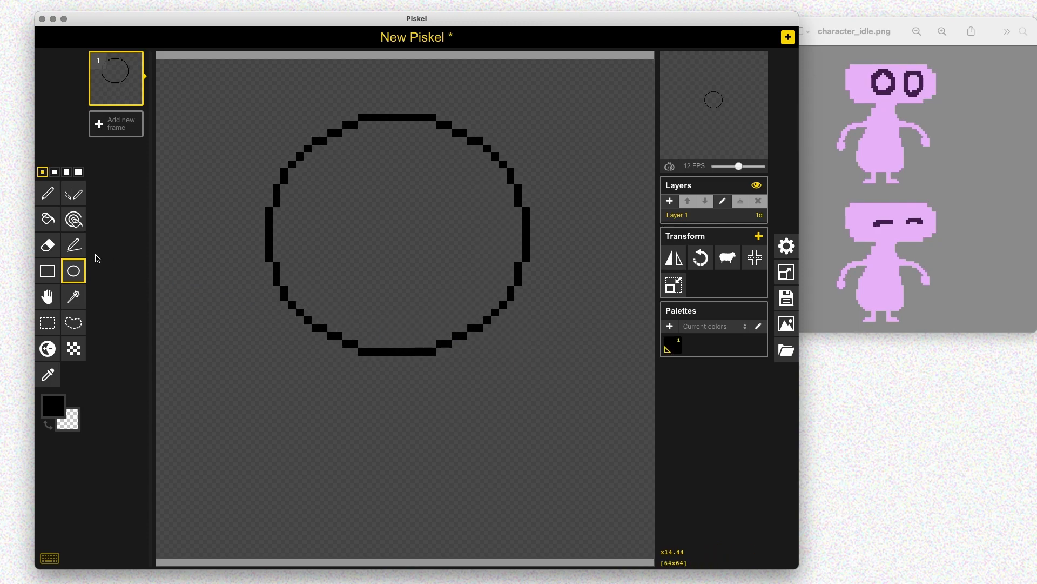
pyautogui.click(73, 245)
pyautogui.moveTo(387, 280)
pyautogui.mouseDown()
pyautogui.moveTo(295, 499)
pyautogui.moveTo(511, 498)
pyautogui.moveTo(478, 405)
pyautogui.moveTo(401, 277)
pyautogui.moveTo(390, 281)
pyautogui.mouseUp()
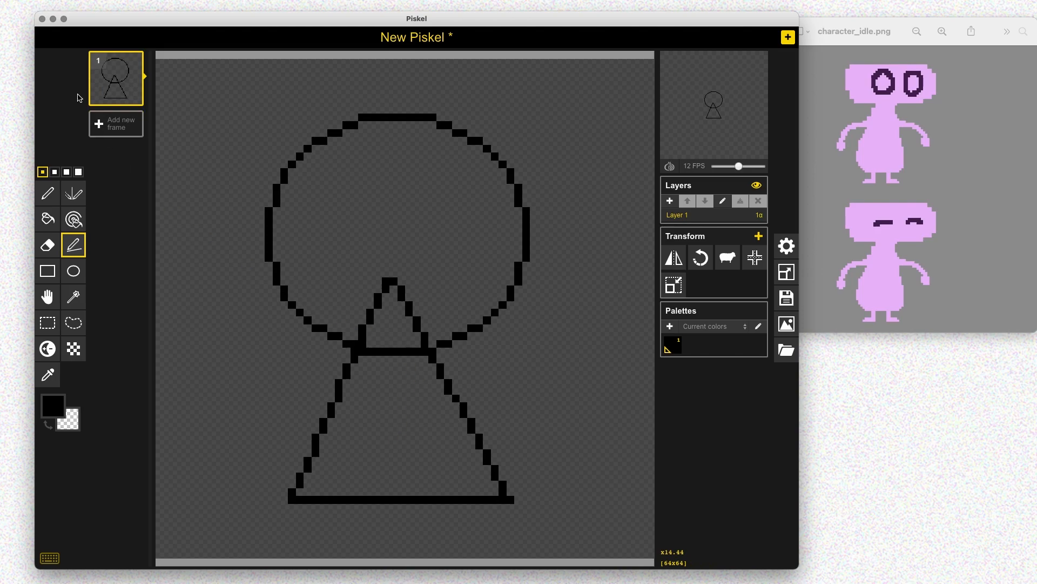
# Add a second frame with onion skin enabled and set the animation preview to 0 FPS
pyautogui.click(115, 124)
pyautogui.click(669, 166)
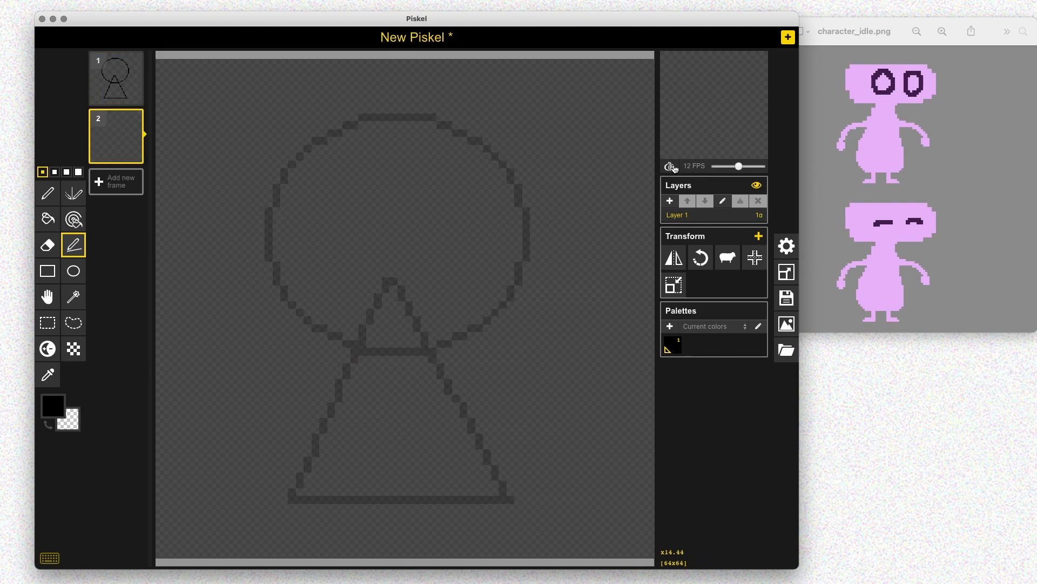
pyautogui.moveTo(739, 166); pyautogui.dragTo(716, 165)
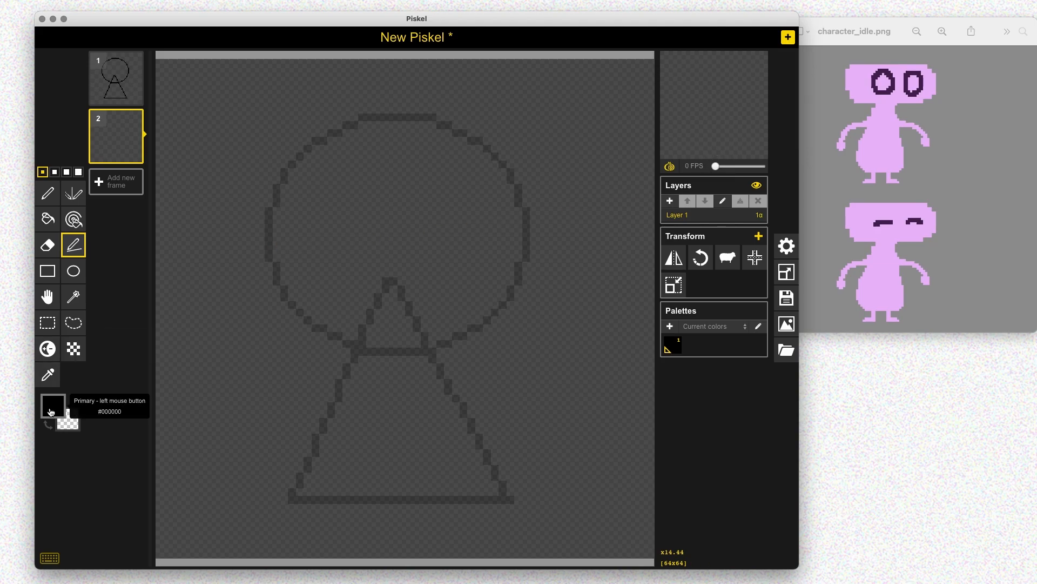
# Set the primary color to light blue, #69c8ea
pyautogui.click(53, 405)
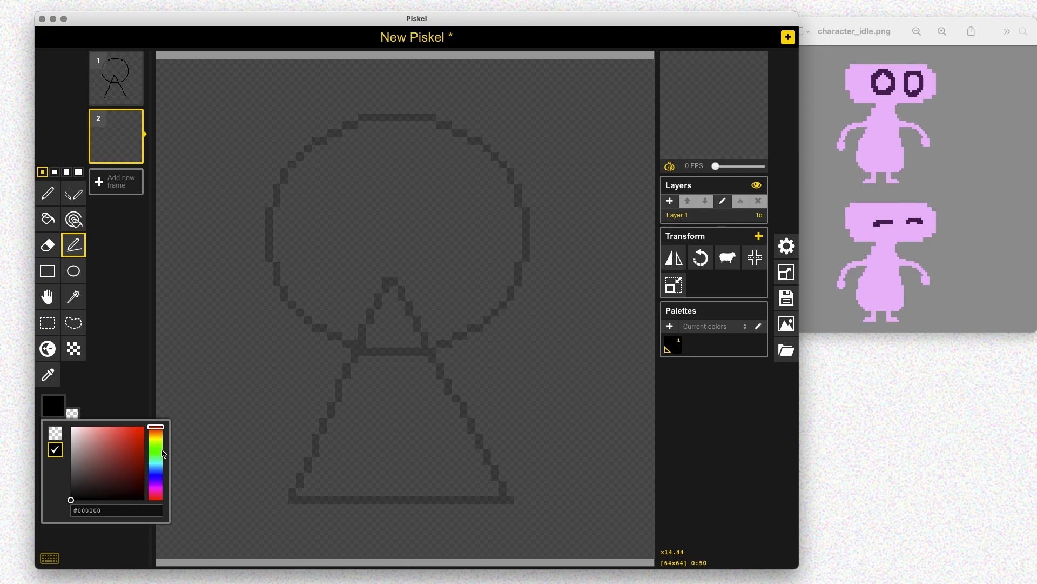
pyautogui.moveTo(160, 436); pyautogui.dragTo(160, 467)
pyautogui.click(111, 433)
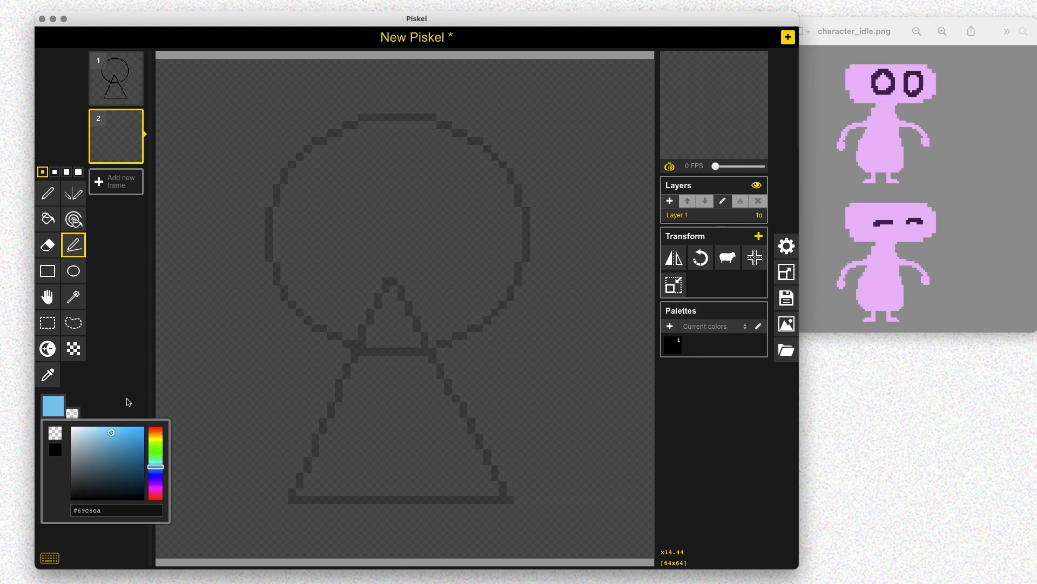
pyautogui.click(125, 399)
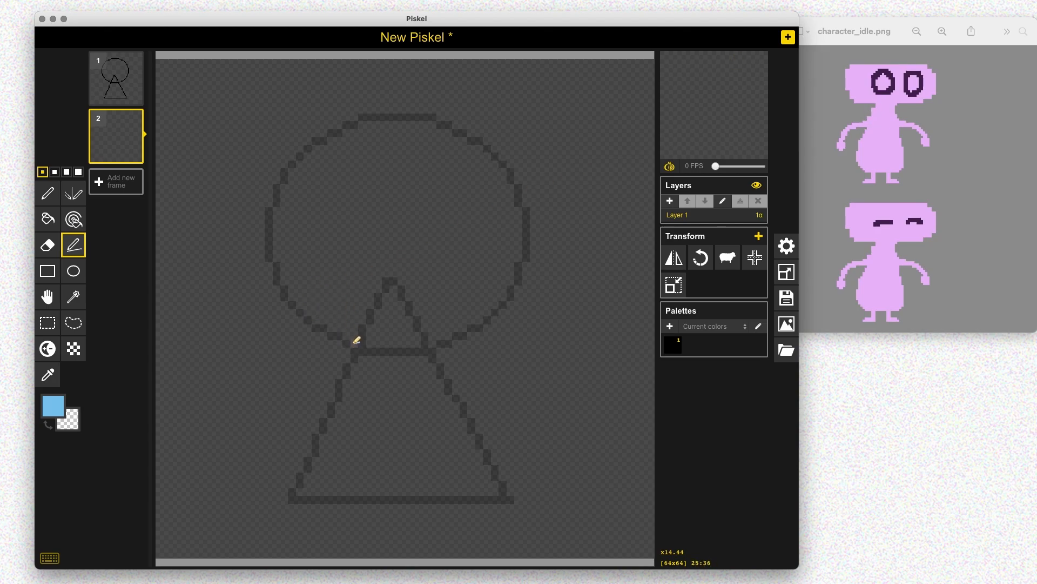
# Trace the head and body freehand over the guide in light blue, fill the silhouette, and turn off onion skin
pyautogui.moveTo(357, 344); pyautogui.dragTo(300, 304)
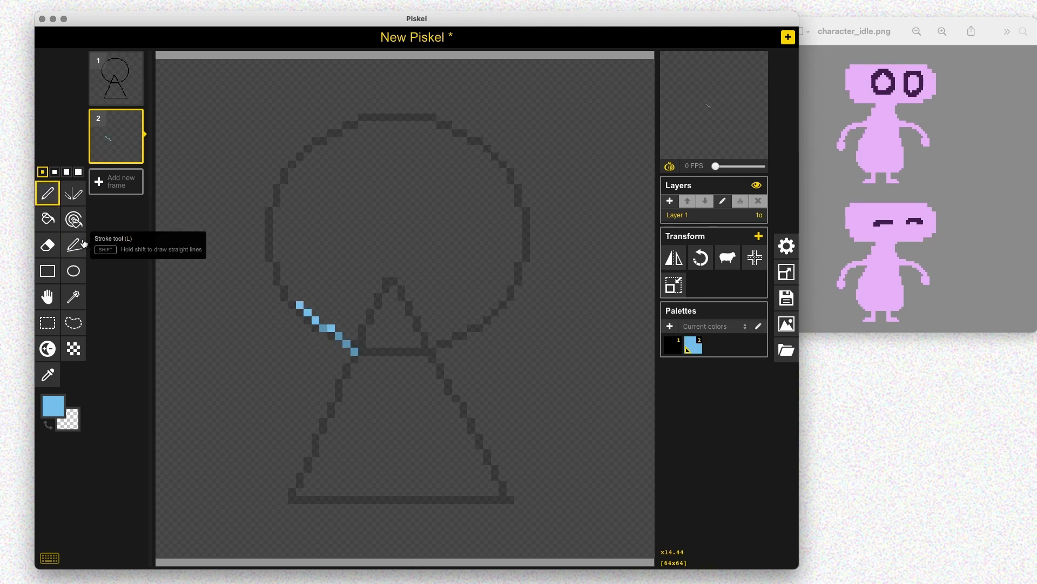
pyautogui.hotkey('ctrl', 'z')
pyautogui.moveTo(347, 344)
pyautogui.mouseDown()
pyautogui.moveTo(284, 288)
pyautogui.moveTo(275, 207)
pyautogui.moveTo(314, 136)
pyautogui.moveTo(390, 110)
pyautogui.moveTo(462, 128)
pyautogui.moveTo(512, 175)
pyautogui.moveTo(529, 242)
pyautogui.moveTo(484, 315)
pyautogui.moveTo(437, 347)
pyautogui.moveTo(487, 458)
pyautogui.moveTo(478, 496)
pyautogui.moveTo(487, 491)
pyautogui.moveTo(395, 501)
pyautogui.moveTo(329, 480)
pyautogui.moveTo(316, 445)
pyautogui.moveTo(351, 348)
pyautogui.mouseUp()
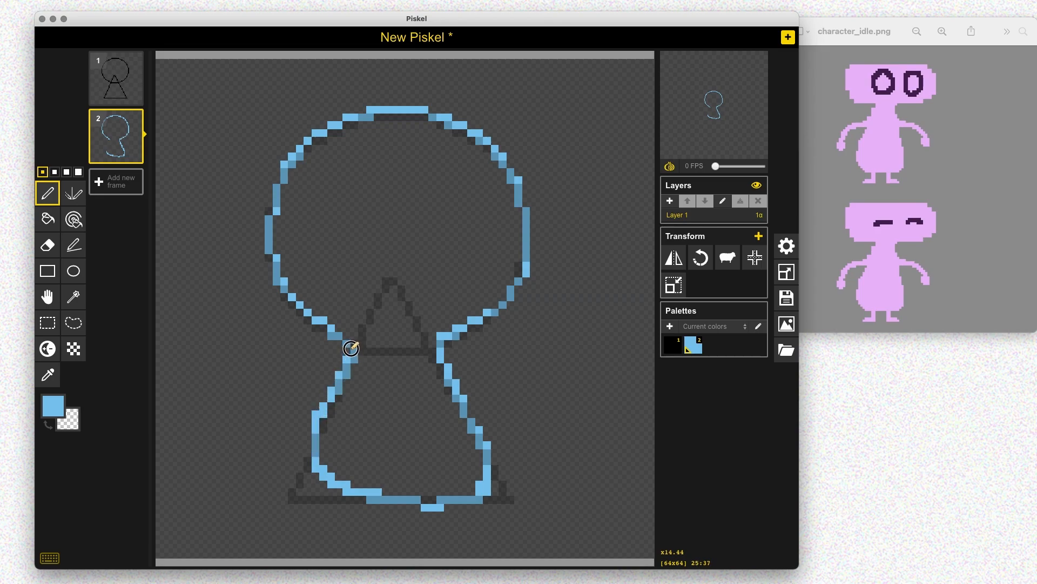
pyautogui.press('b')
pyautogui.click(393, 288)
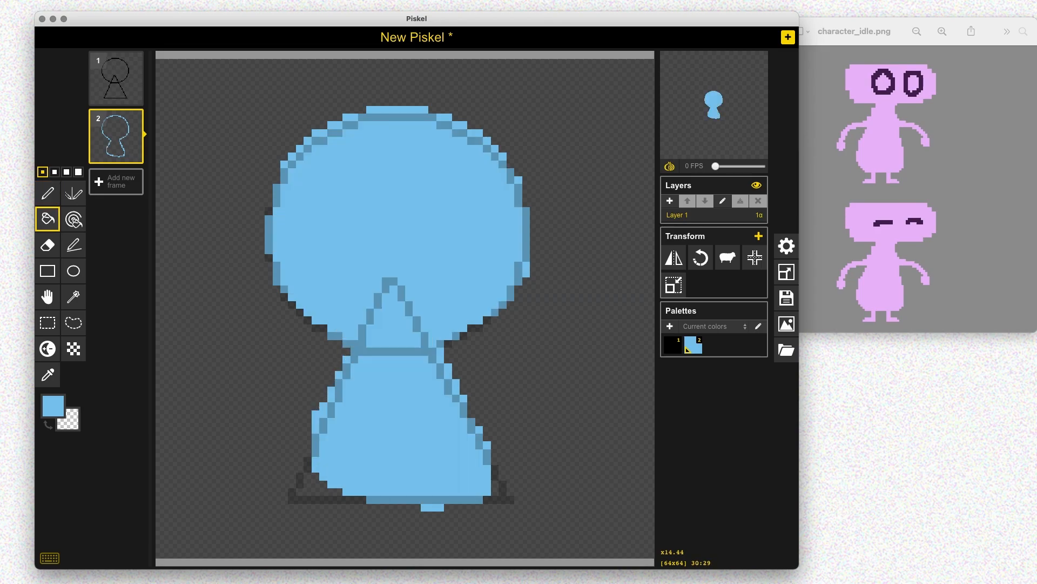
pyautogui.click(670, 167)
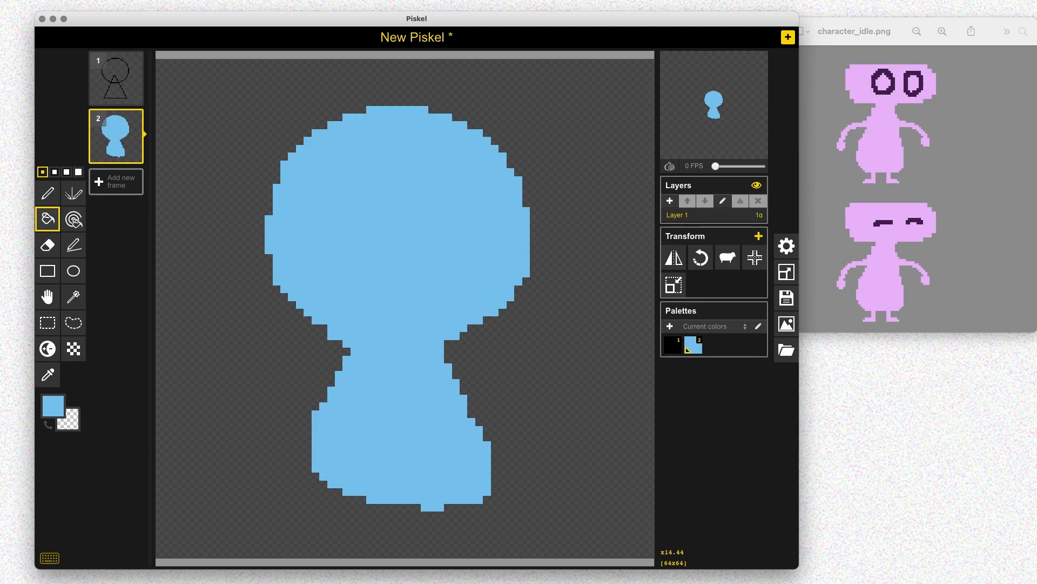
# Draw two short legs with outward-pointing feet below the body and erase stray pixels inside the right-hand leg
pyautogui.click(48, 193)
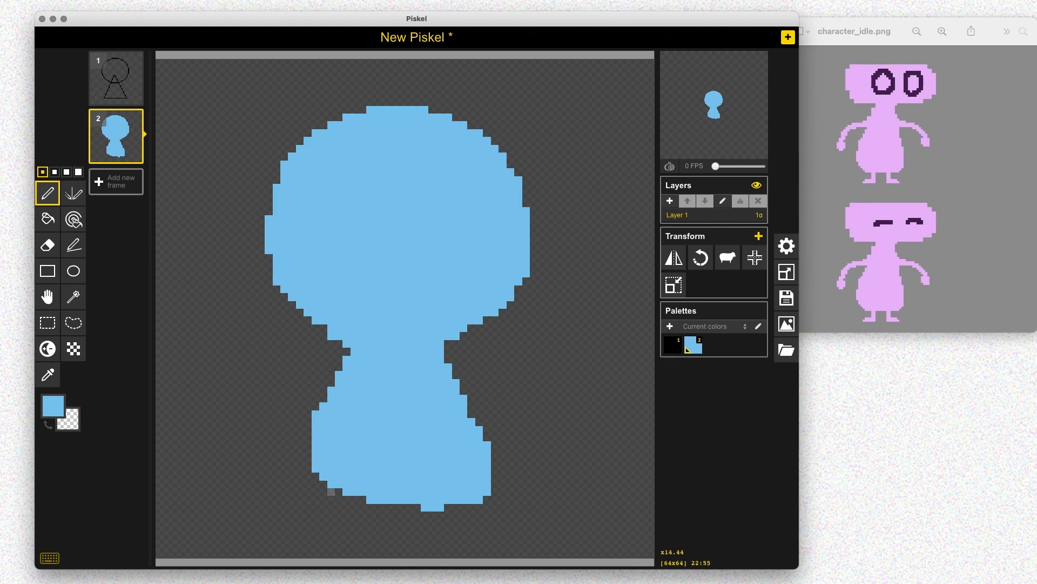
pyautogui.moveTo(354, 492)
pyautogui.mouseDown()
pyautogui.moveTo(362, 530)
pyautogui.moveTo(323, 531)
pyautogui.moveTo(354, 538)
pyautogui.mouseUp()
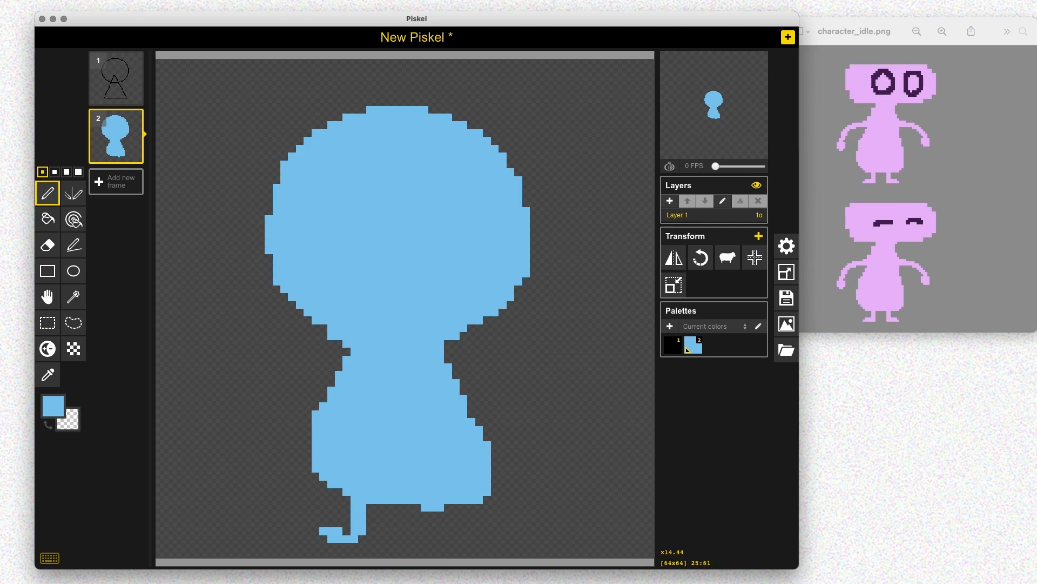
pyautogui.moveTo(456, 507)
pyautogui.mouseDown()
pyautogui.moveTo(448, 506)
pyautogui.moveTo(472, 539)
pyautogui.moveTo(448, 523)
pyautogui.mouseUp()
pyautogui.click(479, 531)
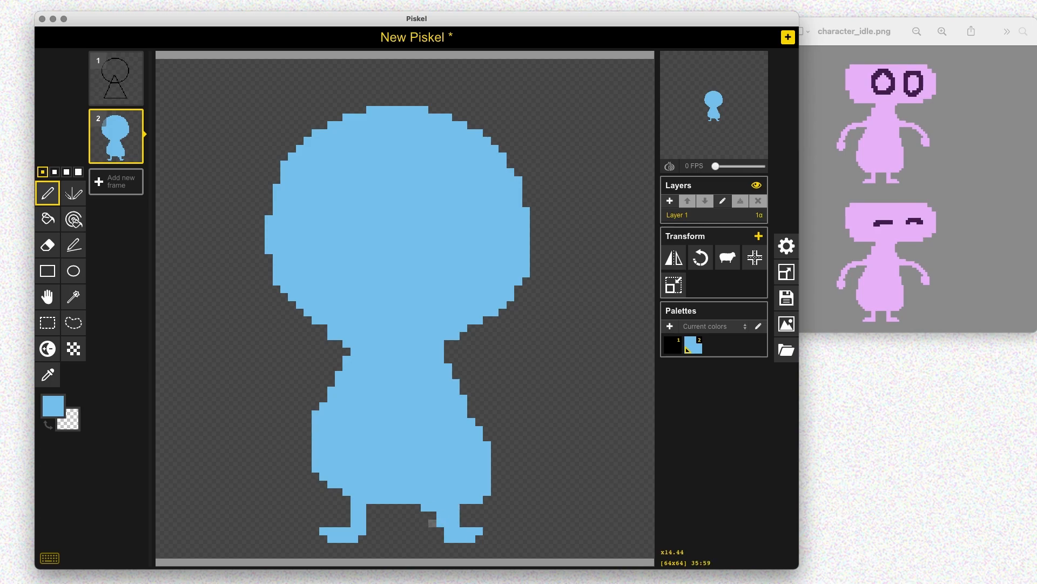
pyautogui.press('e')
pyautogui.click(440, 523)
pyautogui.click(440, 515)
# Draw a curved arm with a hand on each side of the body and delete the first frame holding the guide
pyautogui.press('p')
pyautogui.moveTo(338, 374)
pyautogui.mouseDown()
pyautogui.moveTo(284, 382)
pyautogui.moveTo(253, 429)
pyautogui.moveTo(269, 436)
pyautogui.moveTo(276, 414)
pyautogui.moveTo(324, 381)
pyautogui.mouseUp()
pyautogui.moveTo(464, 383)
pyautogui.mouseDown()
pyautogui.moveTo(541, 390)
pyautogui.moveTo(553, 398)
pyautogui.moveTo(550, 429)
pyautogui.moveTo(566, 414)
pyautogui.mouseUp()
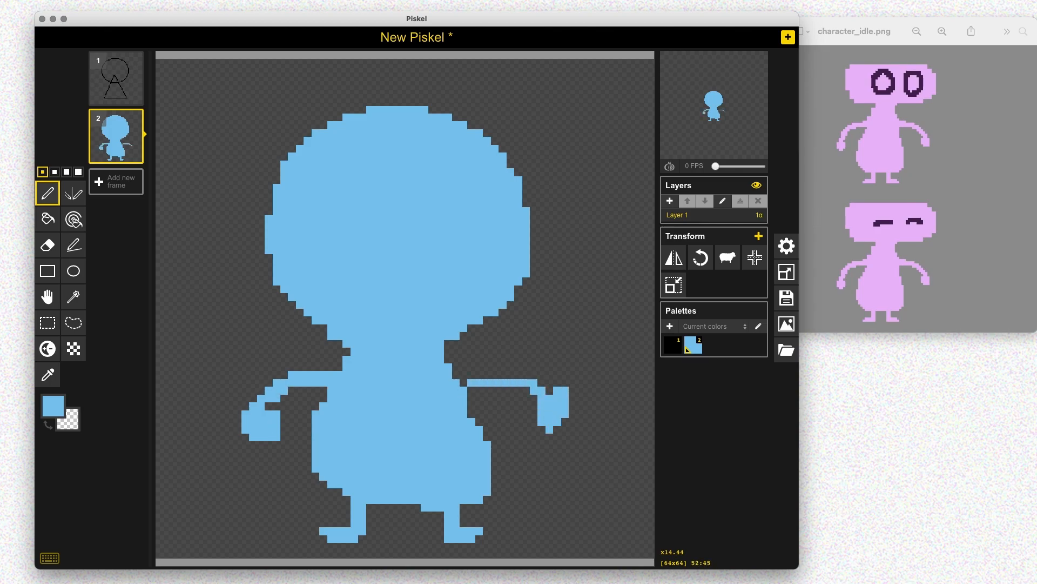
pyautogui.moveTo(463, 383)
pyautogui.mouseDown()
pyautogui.moveTo(510, 368)
pyautogui.moveTo(541, 383)
pyautogui.mouseUp()
pyautogui.moveTo(542, 383); pyautogui.dragTo(503, 368)
pyautogui.click(494, 367)
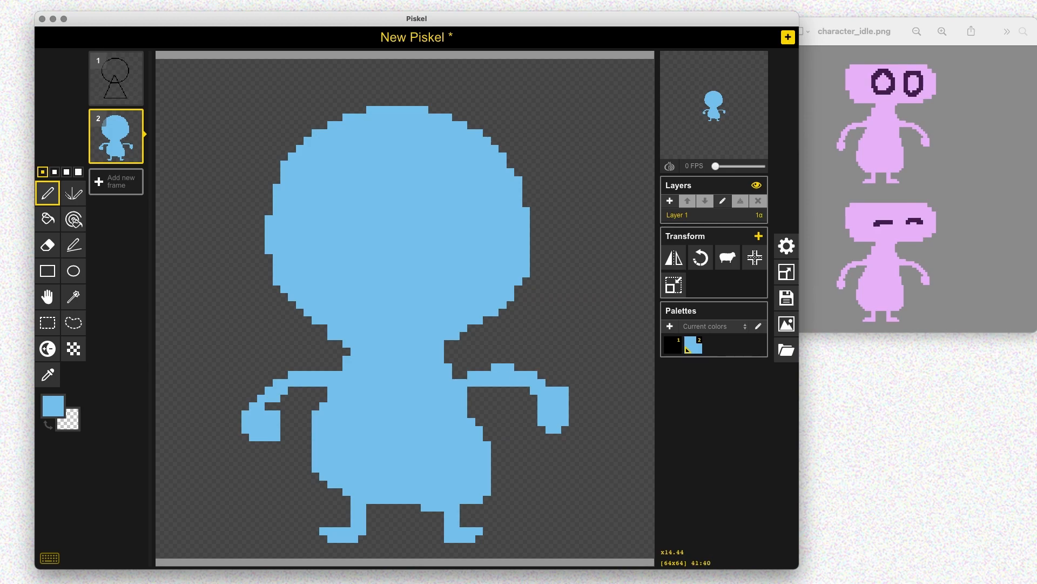
pyautogui.click(136, 98)
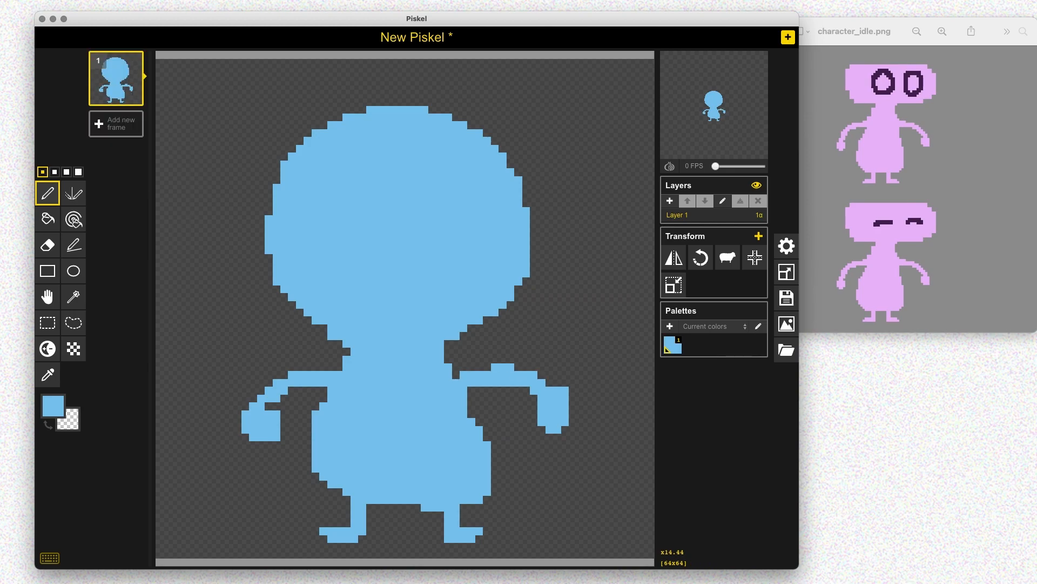
# Pick a dark slate blue and draw two oval eye outlines on the head with a 2 px pen
pyautogui.click(53, 406)
pyautogui.moveTo(110, 453); pyautogui.dragTo(121, 470)
pyautogui.click(54, 172)
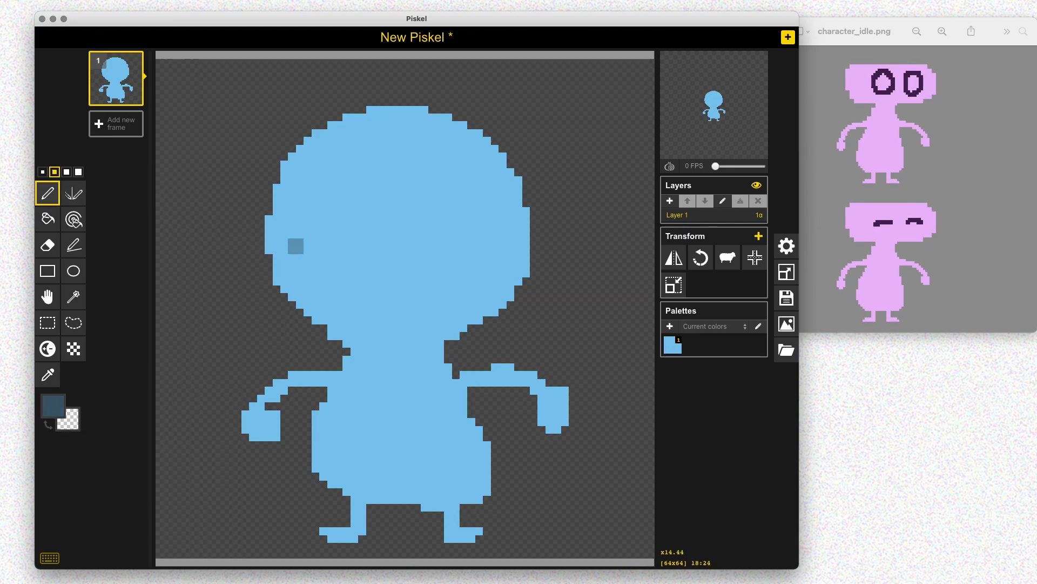
pyautogui.moveTo(359, 253)
pyautogui.mouseDown()
pyautogui.moveTo(340, 180)
pyautogui.moveTo(397, 251)
pyautogui.moveTo(359, 259)
pyautogui.mouseUp()
pyautogui.moveTo(460, 262)
pyautogui.mouseDown()
pyautogui.moveTo(436, 207)
pyautogui.moveTo(489, 252)
pyautogui.moveTo(468, 265)
pyautogui.mouseUp()
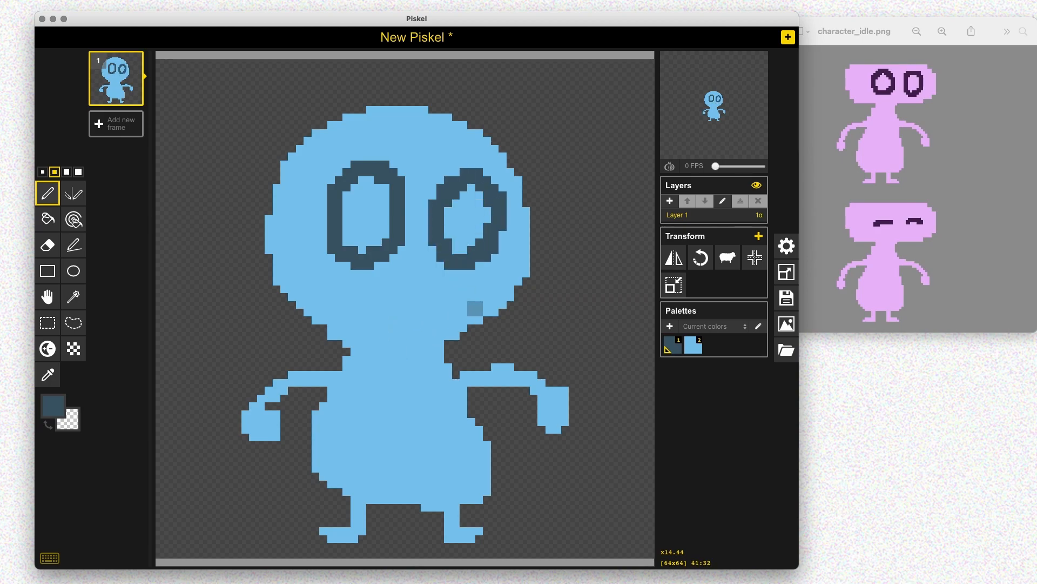
# Title the sprite npc_default and save it as a .piskel file in the NPCs folder
pyautogui.click(786, 298)
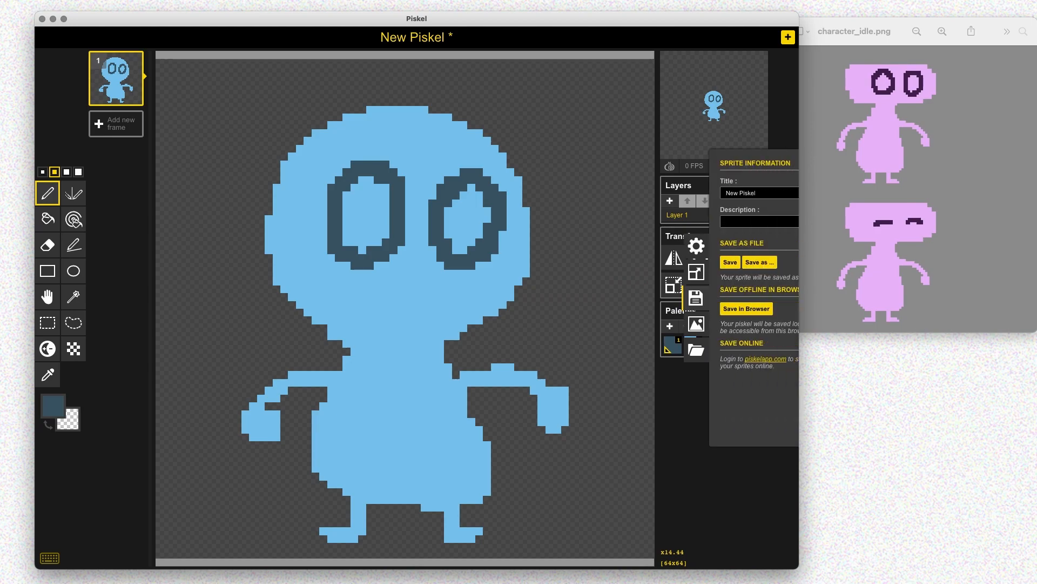
pyautogui.write('npc_default')
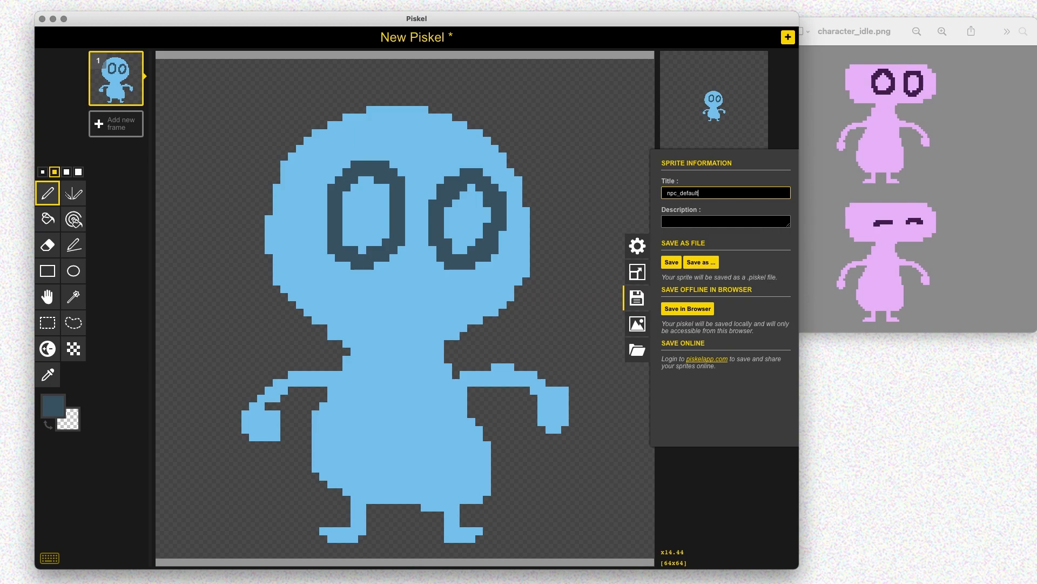
pyautogui.click(700, 262)
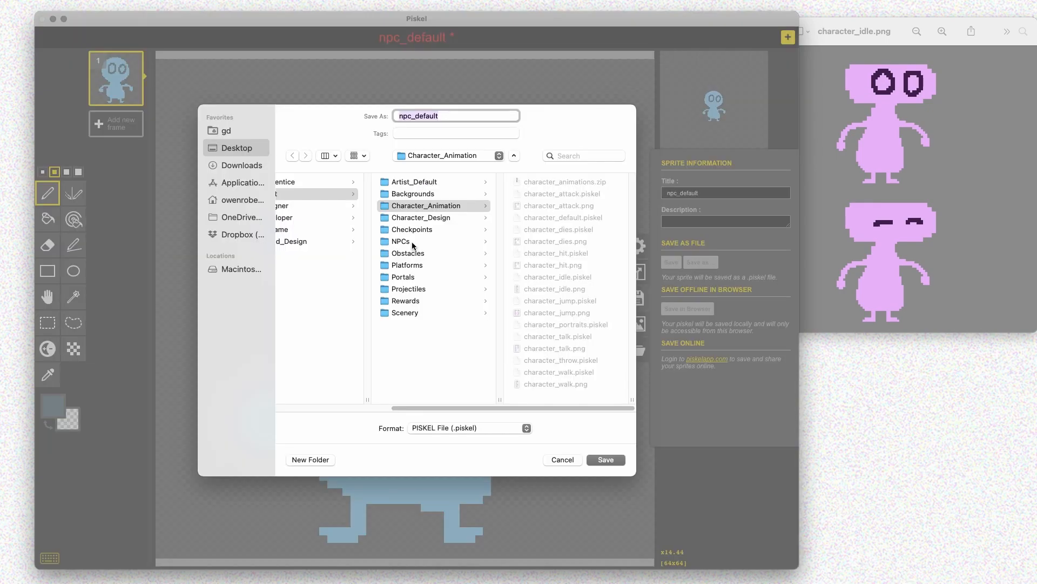
pyautogui.click(412, 242)
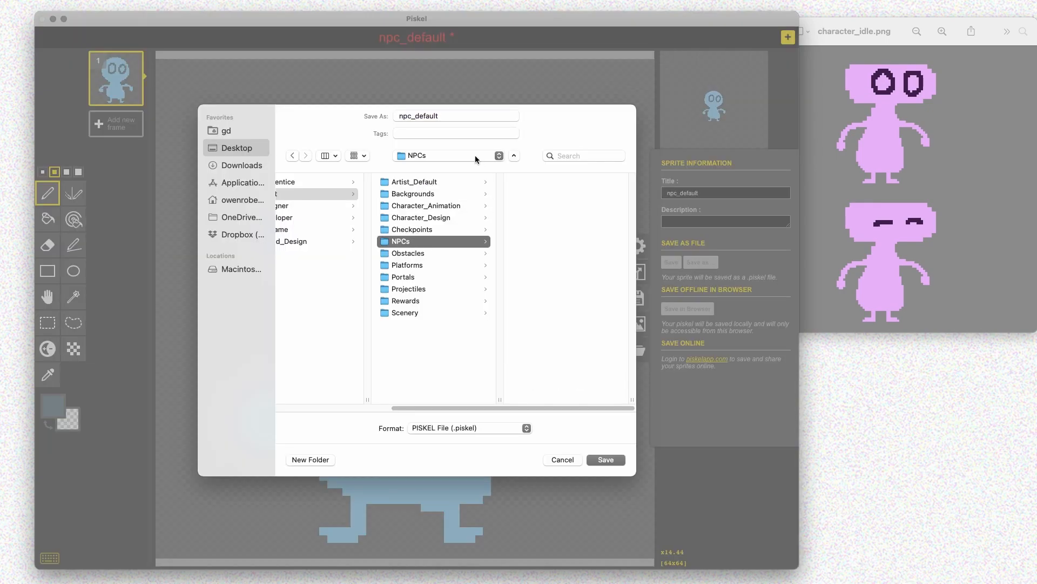
pyautogui.click(615, 461)
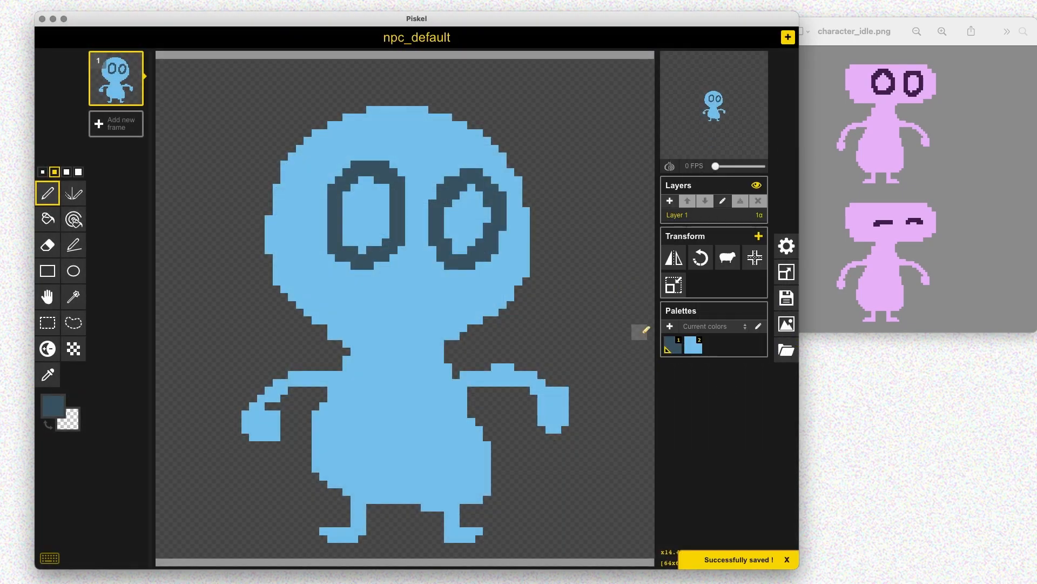
# Retitle the sprite npc_idle and save it as a separate .piskel file in the NPCs folder
pyautogui.click(786, 297)
pyautogui.moveTo(679, 193); pyautogui.dragTo(742, 195)
pyautogui.write('idle')
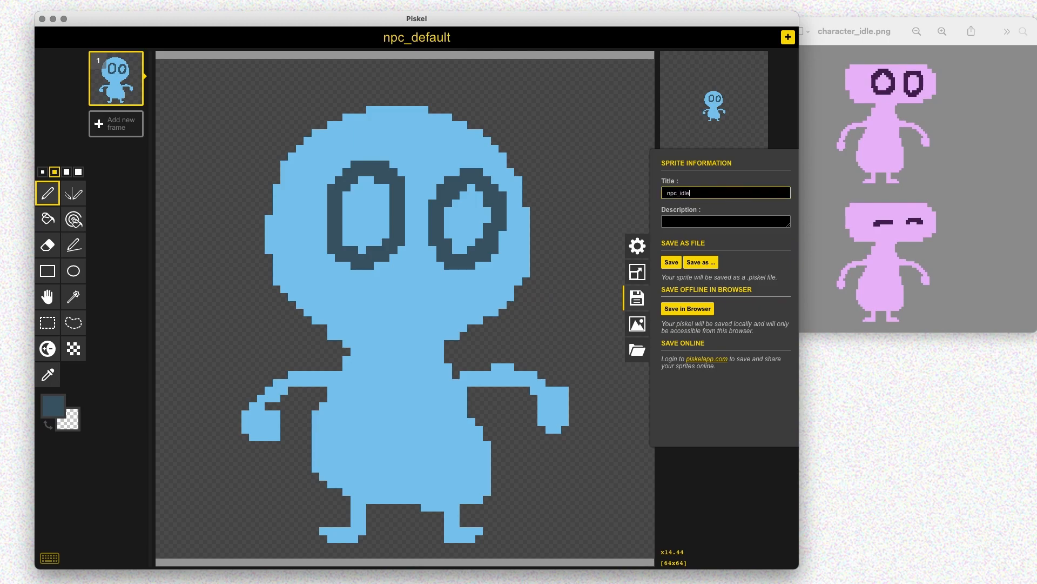
pyautogui.click(702, 262)
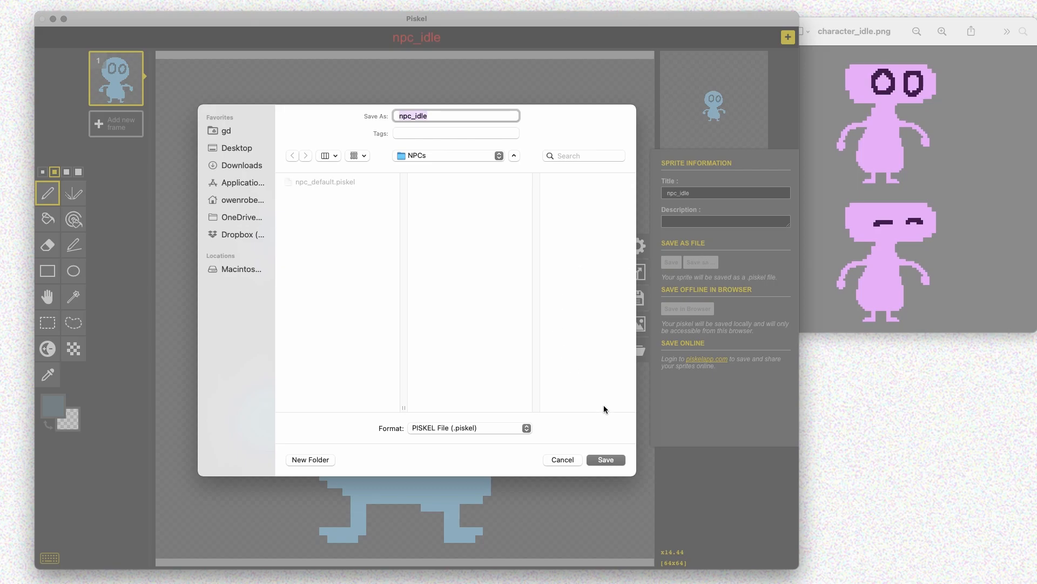
pyautogui.click(616, 460)
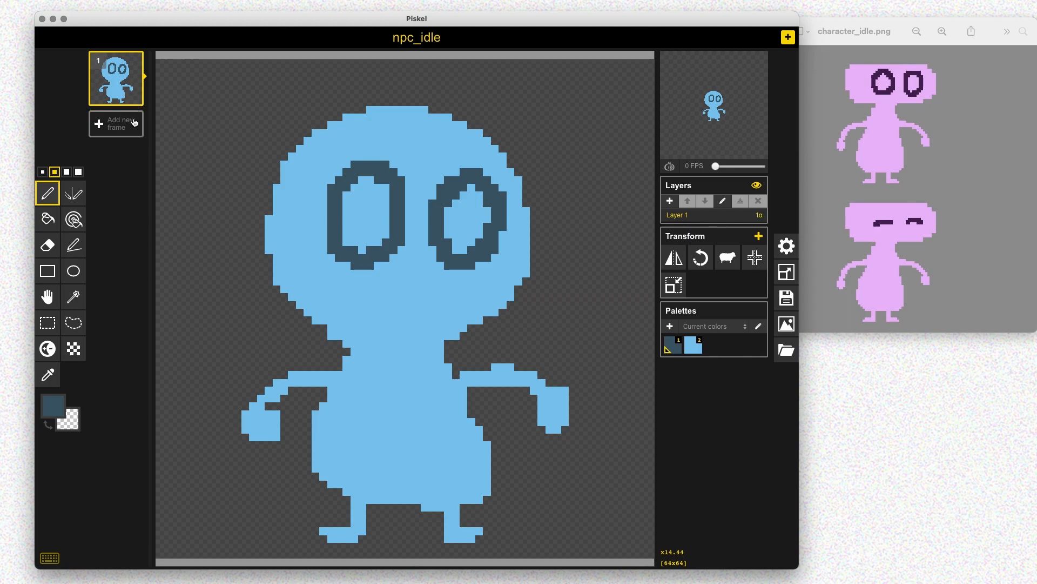
# Duplicate the character frame twice for a three-frame animation and open frame 2
pyautogui.click(134, 96)
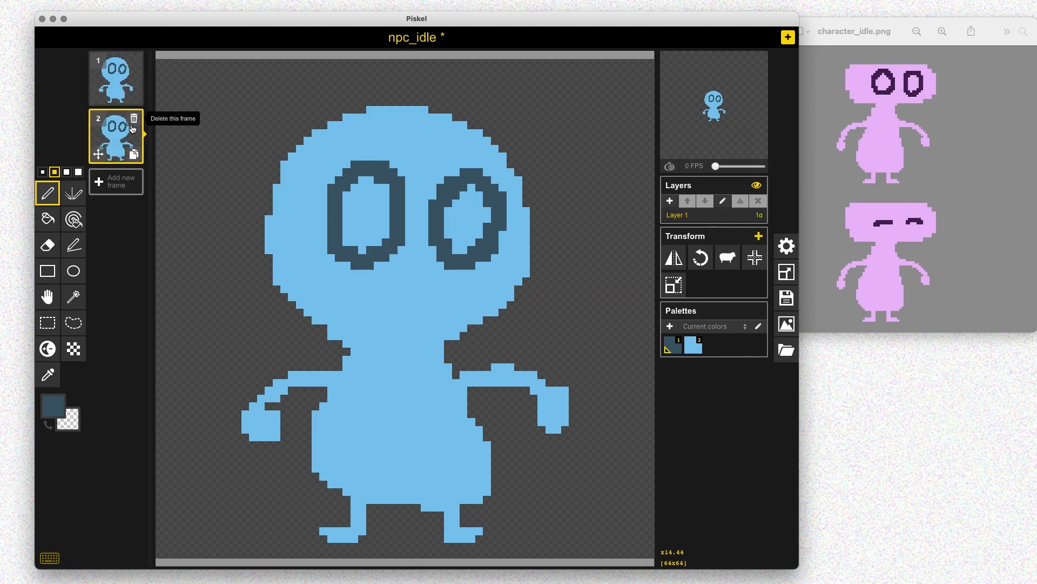
pyautogui.click(136, 156)
pyautogui.click(116, 135)
# In frame 2, erase the right-hand arm and draw a raised, waving arm with a square hand in light blue
pyautogui.press('e')
pyautogui.moveTo(546, 377)
pyautogui.mouseDown()
pyautogui.moveTo(564, 410)
pyautogui.moveTo(554, 386)
pyautogui.moveTo(541, 409)
pyautogui.moveTo(548, 422)
pyautogui.moveTo(548, 406)
pyautogui.moveTo(517, 370)
pyautogui.moveTo(487, 360)
pyautogui.moveTo(474, 373)
pyautogui.moveTo(514, 361)
pyautogui.mouseUp()
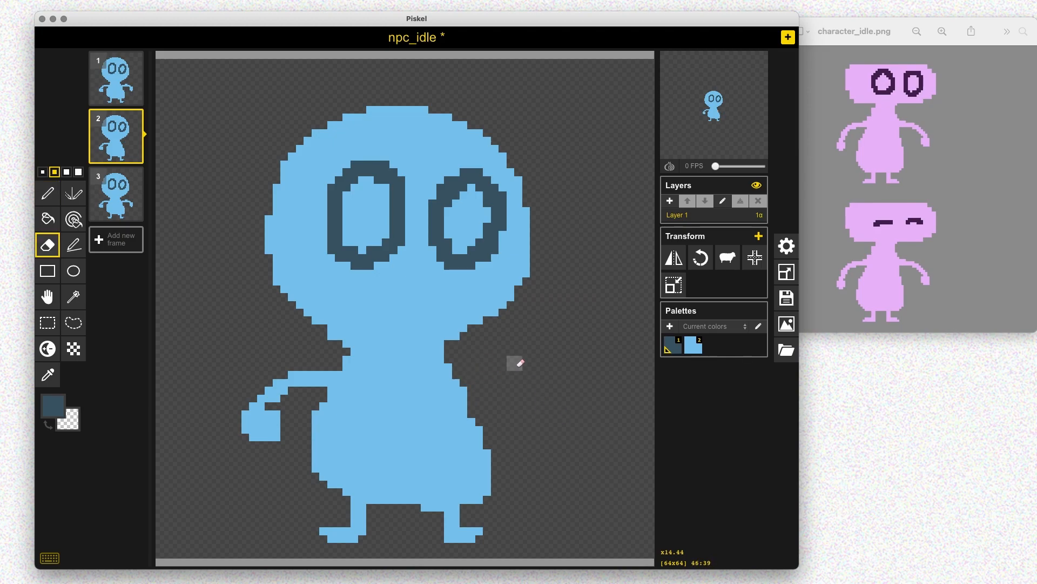
pyautogui.press('super+z')
pyautogui.moveTo(514, 362)
pyautogui.mouseDown()
pyautogui.moveTo(553, 395)
pyautogui.moveTo(554, 427)
pyautogui.moveTo(578, 401)
pyautogui.moveTo(535, 389)
pyautogui.moveTo(531, 366)
pyautogui.moveTo(510, 382)
pyautogui.moveTo(470, 378)
pyautogui.mouseUp()
pyautogui.press('p')
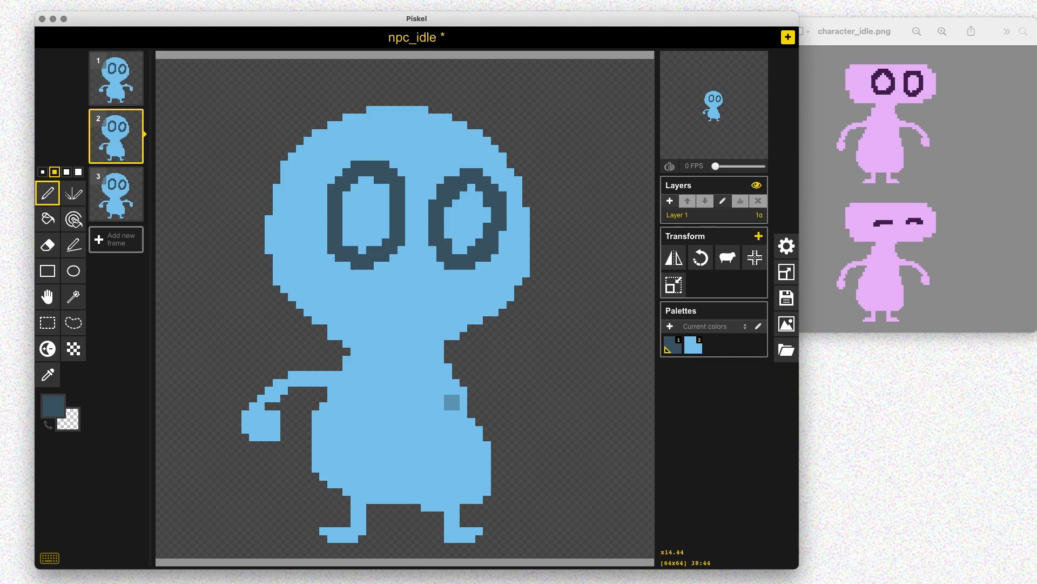
pyautogui.press('2')
pyautogui.moveTo(483, 386)
pyautogui.mouseDown()
pyautogui.moveTo(462, 390)
pyautogui.moveTo(574, 318)
pyautogui.moveTo(559, 300)
pyautogui.moveTo(588, 321)
pyautogui.mouseUp()
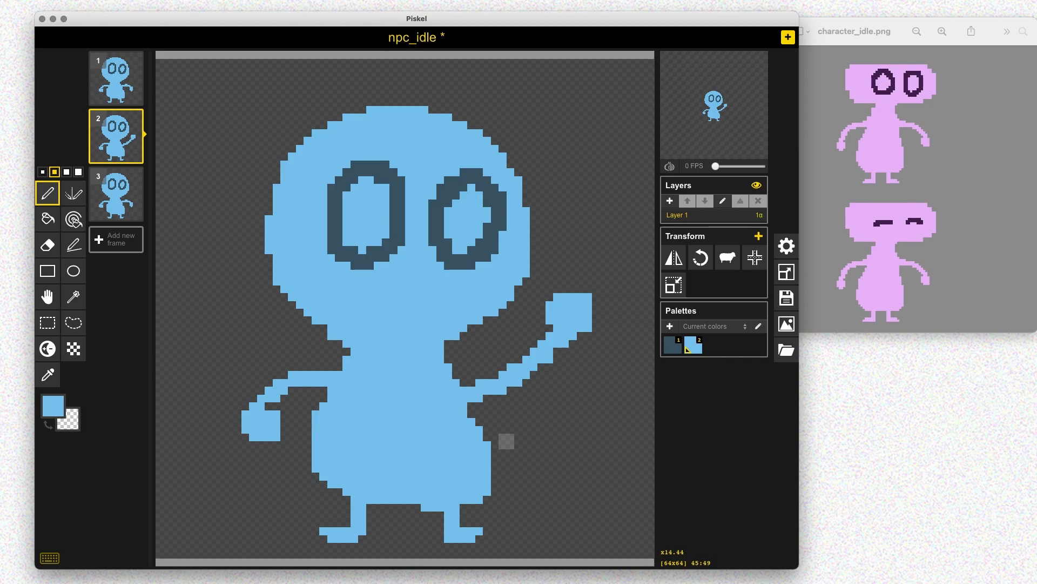
# In frame 3, fill both dark eye outlines with the body's light blue
pyautogui.moveTo(116, 194)
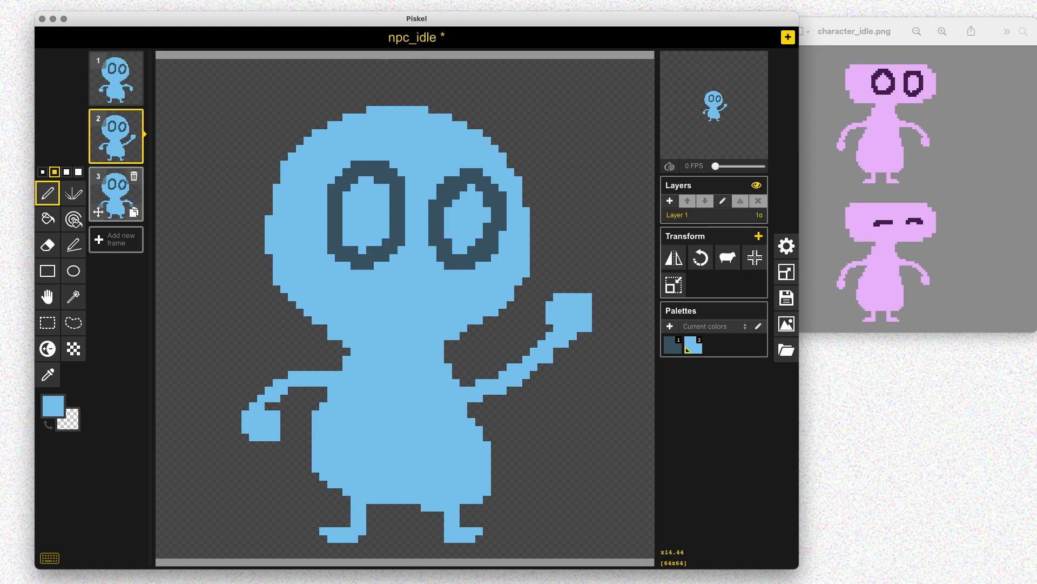
pyautogui.click(116, 195)
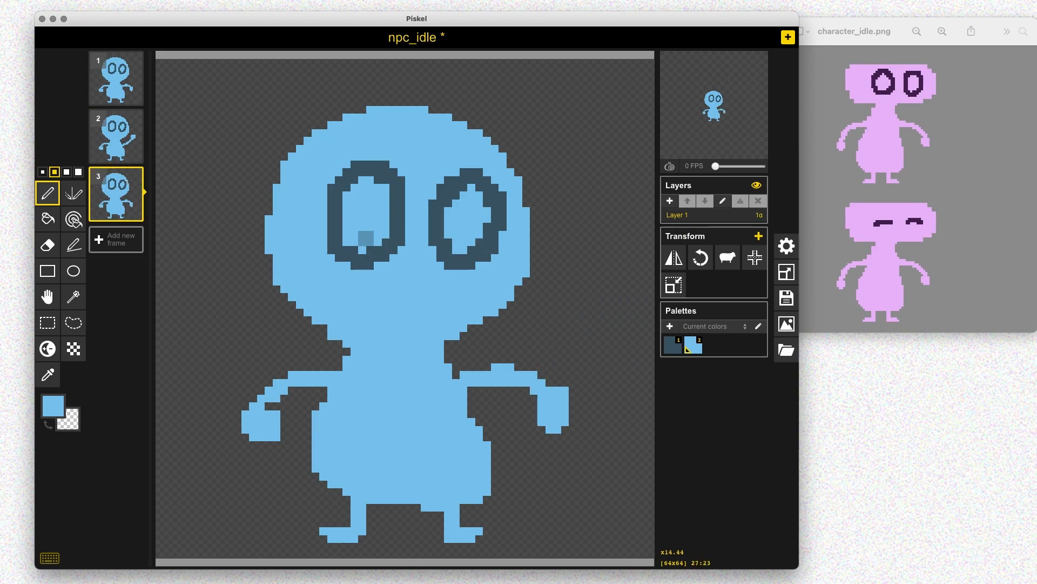
pyautogui.press('b')
pyautogui.click(394, 250)
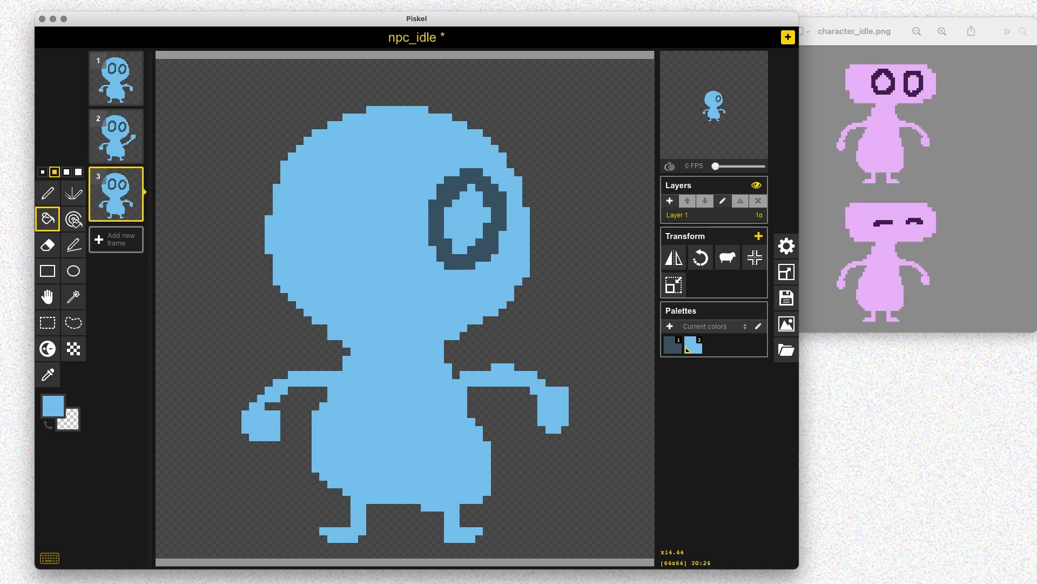
pyautogui.click(432, 235)
# Draw two short, closed eyes in dark slate blue on the head in frame 3
pyautogui.press('p')
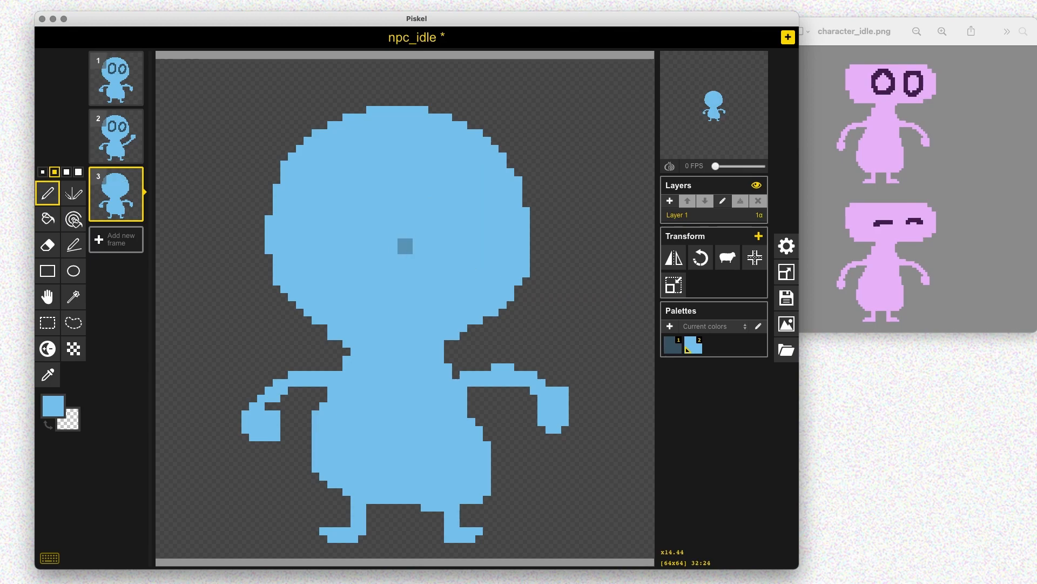
pyautogui.press('1')
pyautogui.moveTo(319, 222)
pyautogui.mouseDown()
pyautogui.moveTo(308, 227)
pyautogui.moveTo(354, 230)
pyautogui.mouseUp()
pyautogui.moveTo(444, 231)
pyautogui.mouseDown()
pyautogui.moveTo(433, 231)
pyautogui.moveTo(479, 230)
pyautogui.mouseUp()
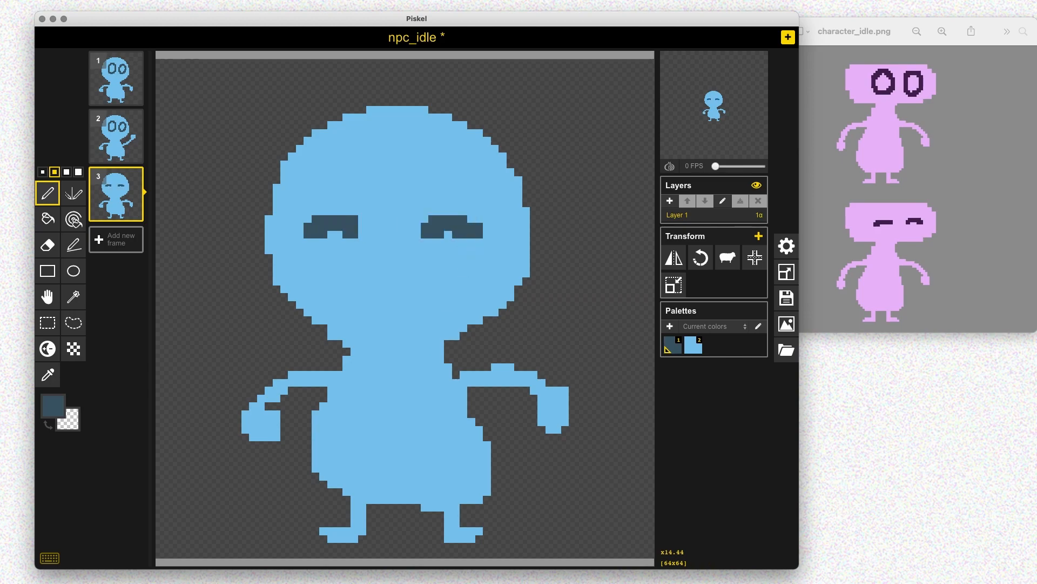
# Set the animation speed to 5 FPS and save the sprite
pyautogui.moveTo(716, 166); pyautogui.dragTo(725, 165)
pyautogui.press('super+s')
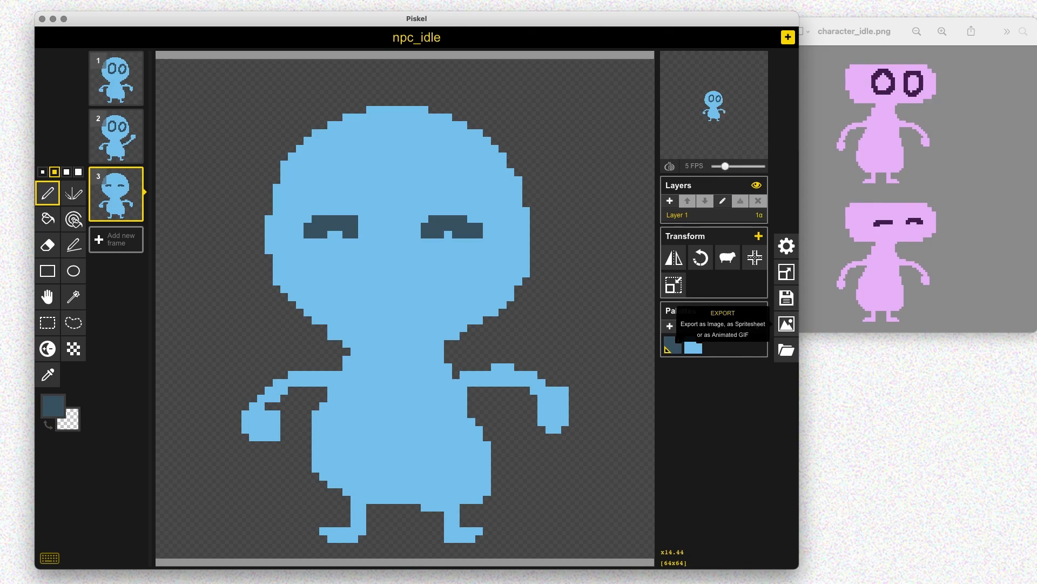
# Export the animation as a PNG spritesheet named npc_idle to the mmp270/Artist/NPCs folder on the Desktop
pyautogui.click(787, 324)
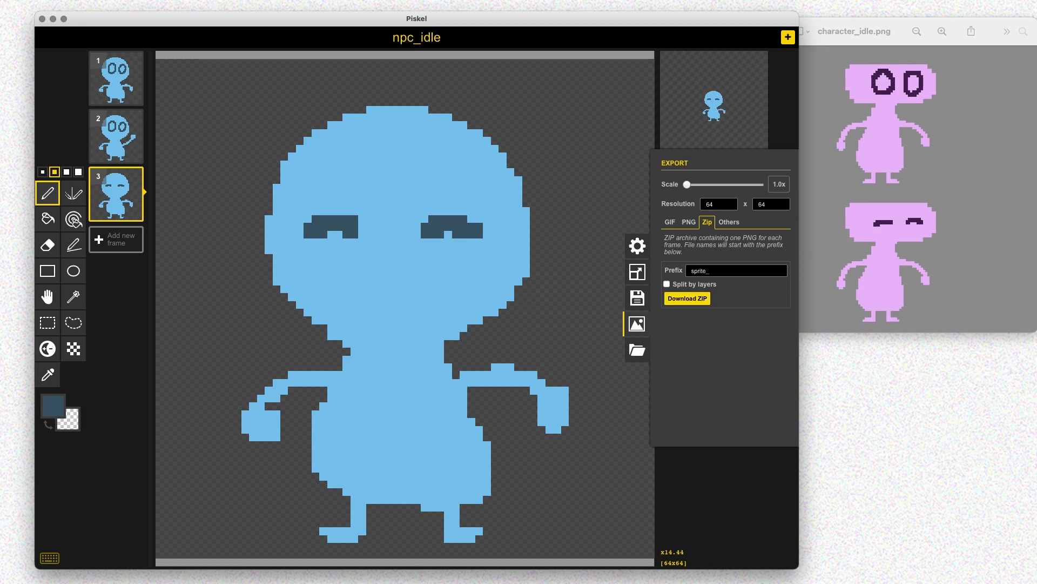
pyautogui.click(689, 222)
pyautogui.click(681, 298)
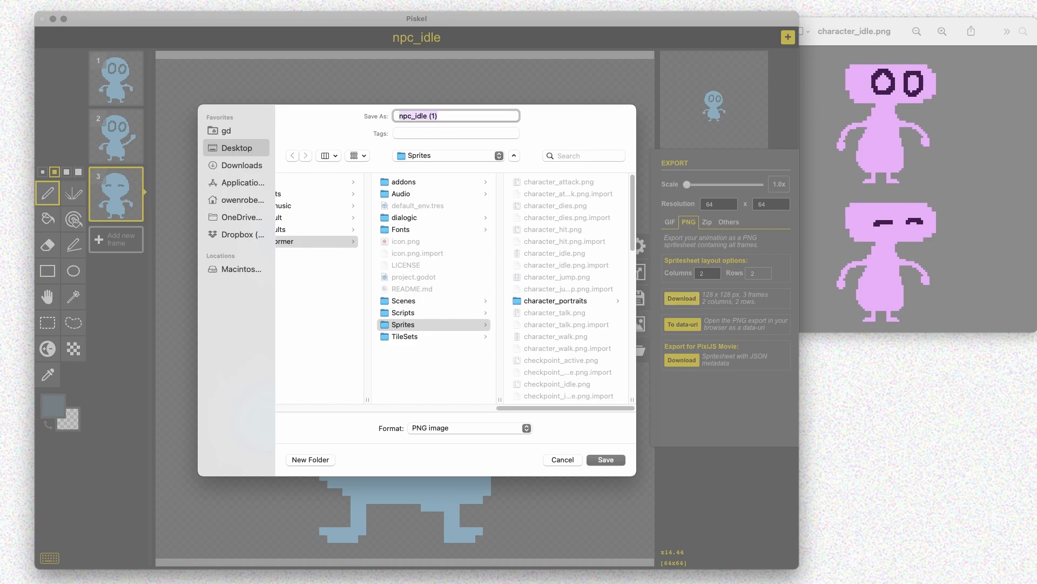
pyautogui.click(236, 147)
pyautogui.click(310, 181)
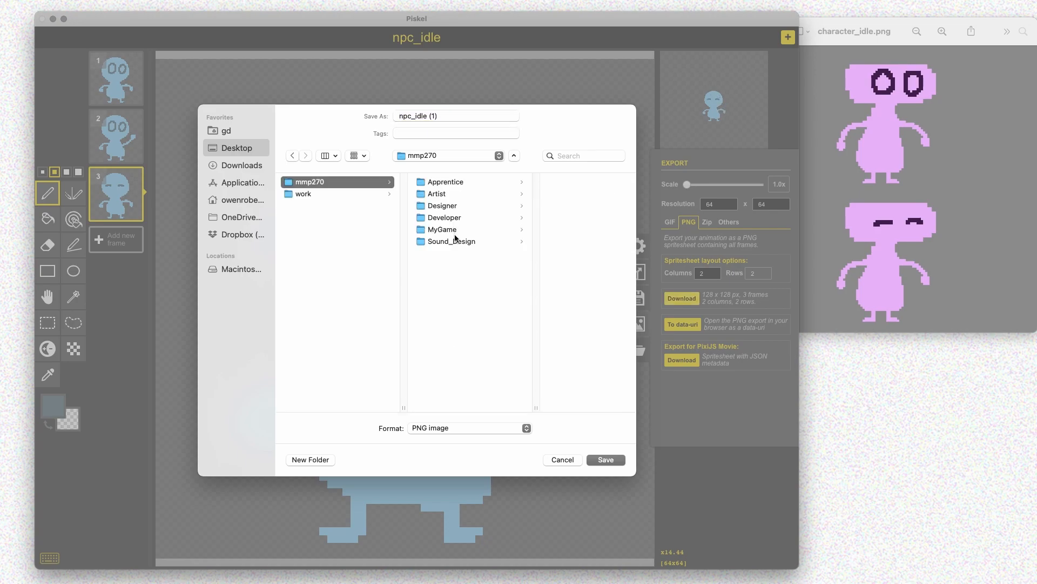
pyautogui.click(437, 194)
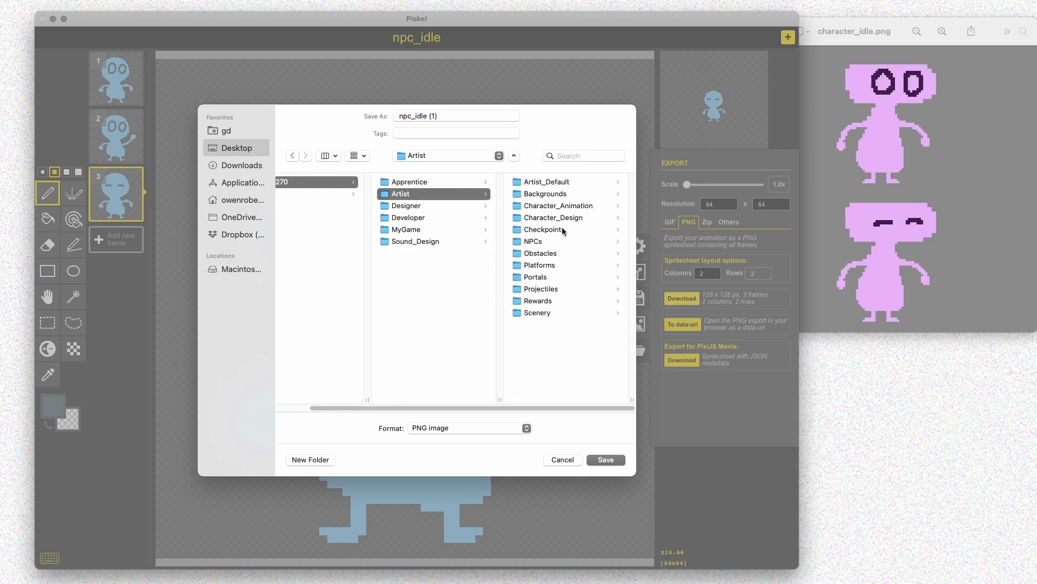
pyautogui.click(538, 241)
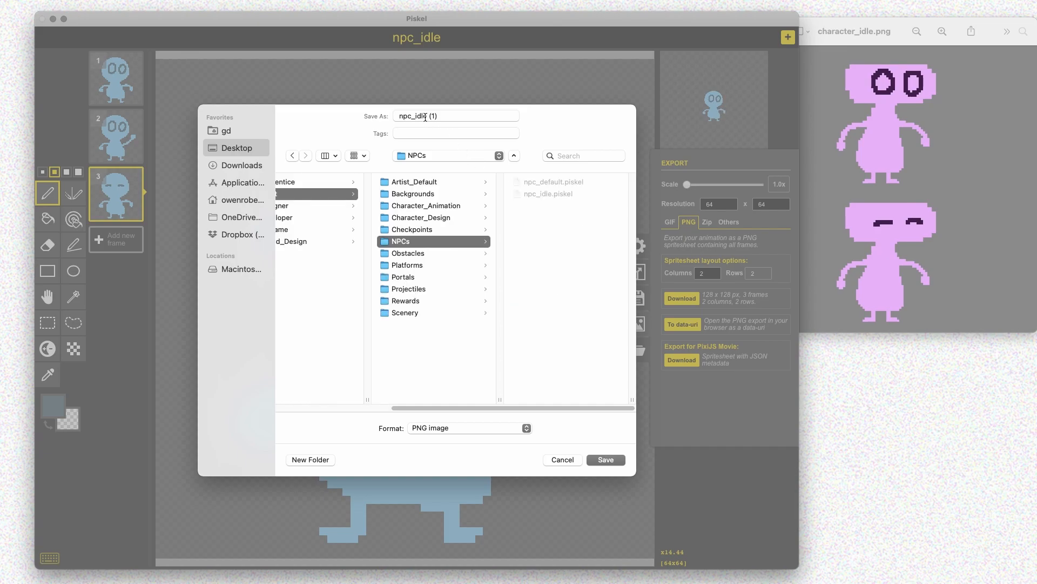
pyautogui.moveTo(452, 119); pyautogui.dragTo(428, 118)
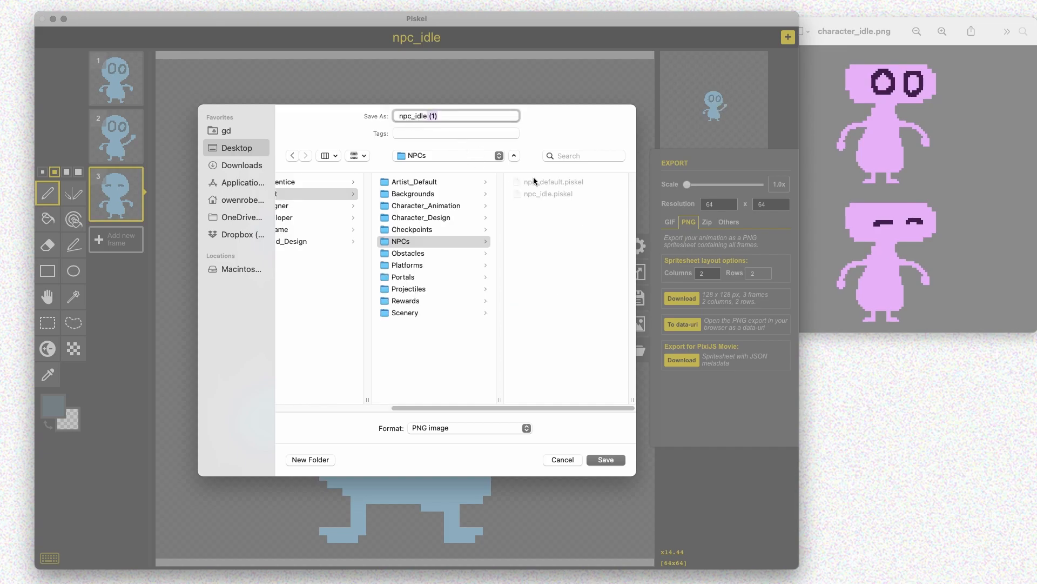
pyautogui.press('BackSpace')
pyautogui.click(606, 460)
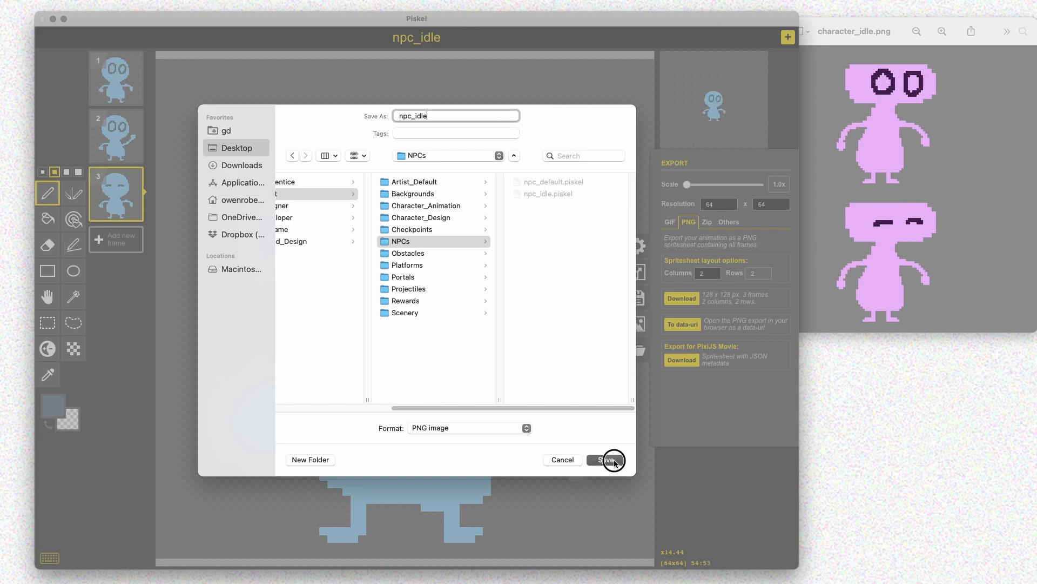
# Switch to Finder, preview the exported npc_idle.png, and return to Piskel with the export settings closed
pyautogui.press('super+Tab')
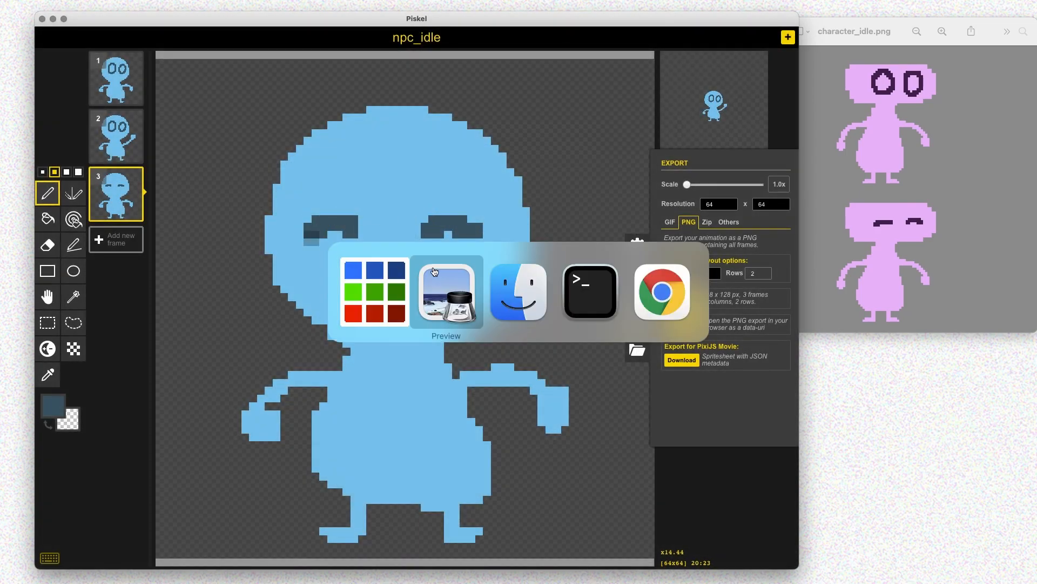
pyautogui.click(531, 283)
pyautogui.click(440, 177)
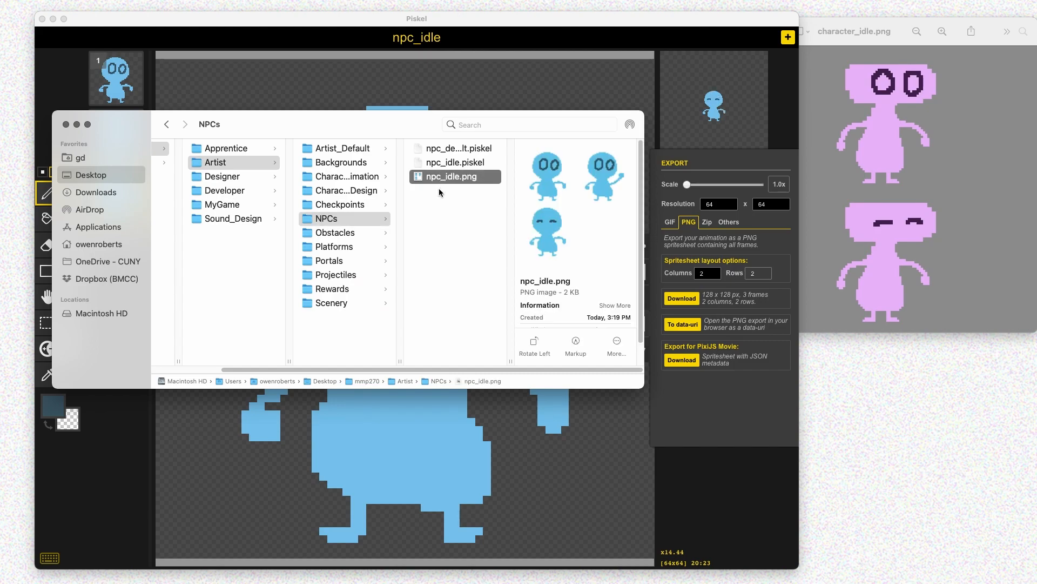
pyautogui.press('space')
pyautogui.press('space')
pyautogui.moveTo(315, 125); pyautogui.dragTo(313, 169)
pyautogui.click(681, 304)
pyautogui.click(637, 324)
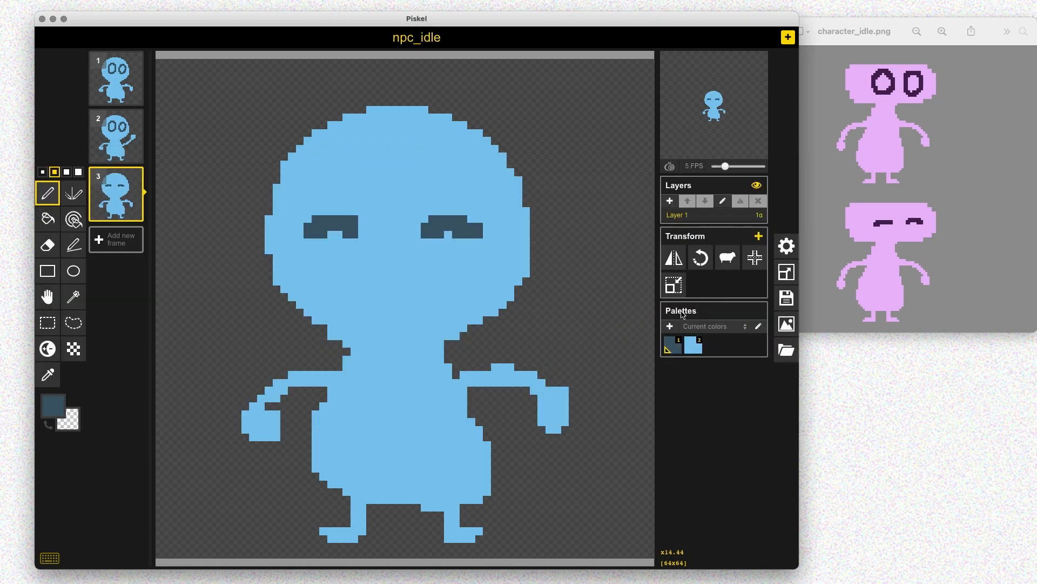
# Save the idle sprite, then retitle it npc_talk and save it as a new .piskel file in the NPCs folder
pyautogui.press('super+s')
pyautogui.click(786, 293)
pyautogui.click(696, 192)
pyautogui.press('BackSpace')
pyautogui.press('BackSpace')
pyautogui.press('BackSpace')
pyautogui.press('BackSpace')
pyautogui.write('talk')
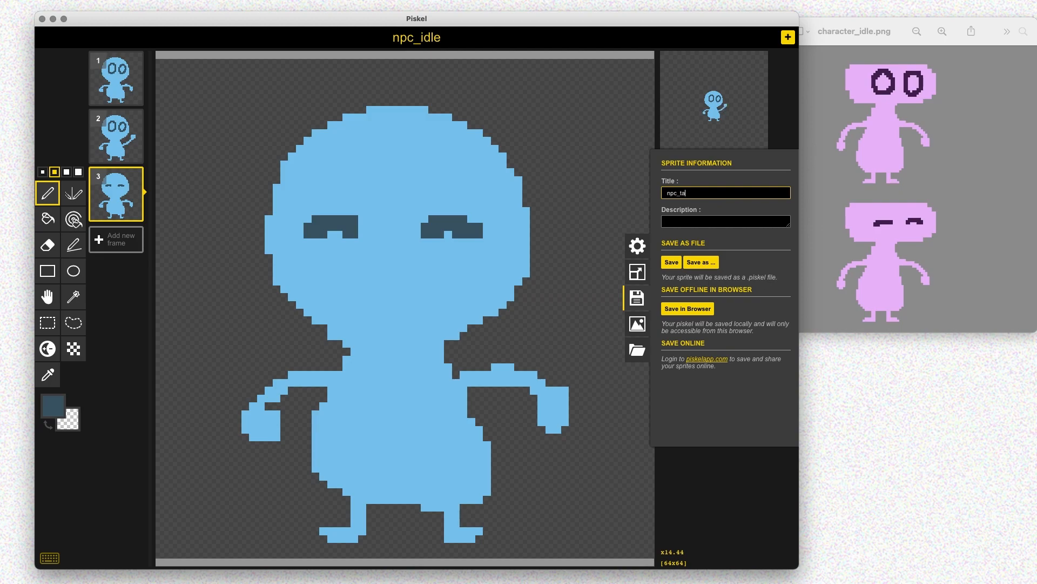
pyautogui.click(701, 262)
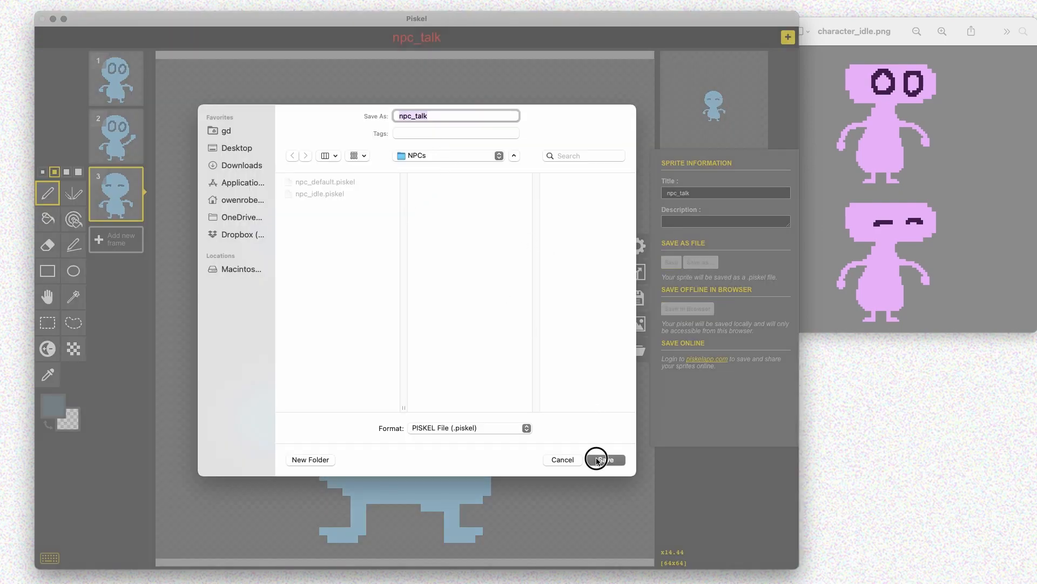
pyautogui.press('Return')
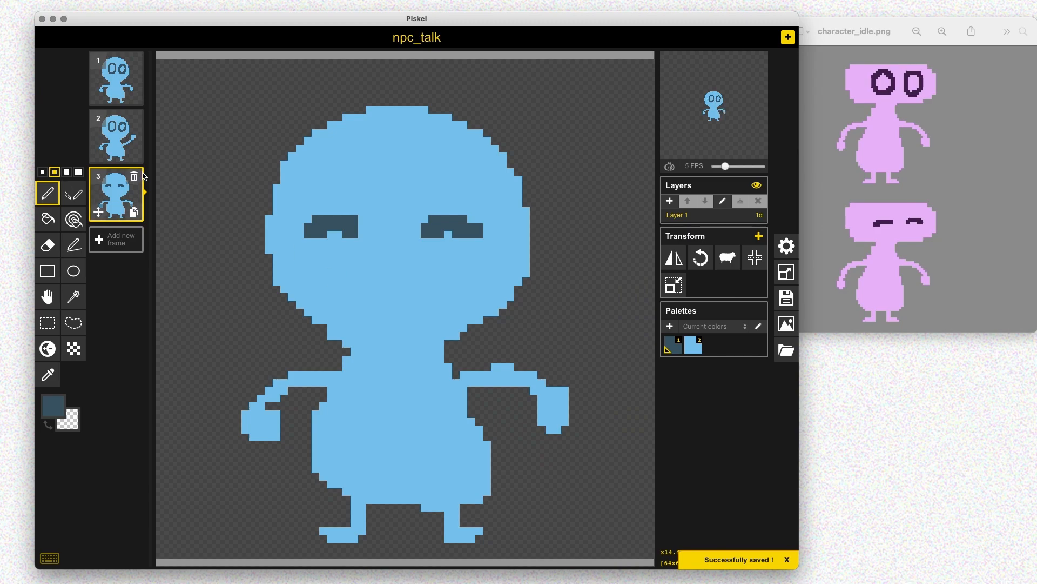
# Delete the waving and closed-eye frames and duplicate the remaining frame into four identical frames
pyautogui.click(137, 174)
pyautogui.click(136, 117)
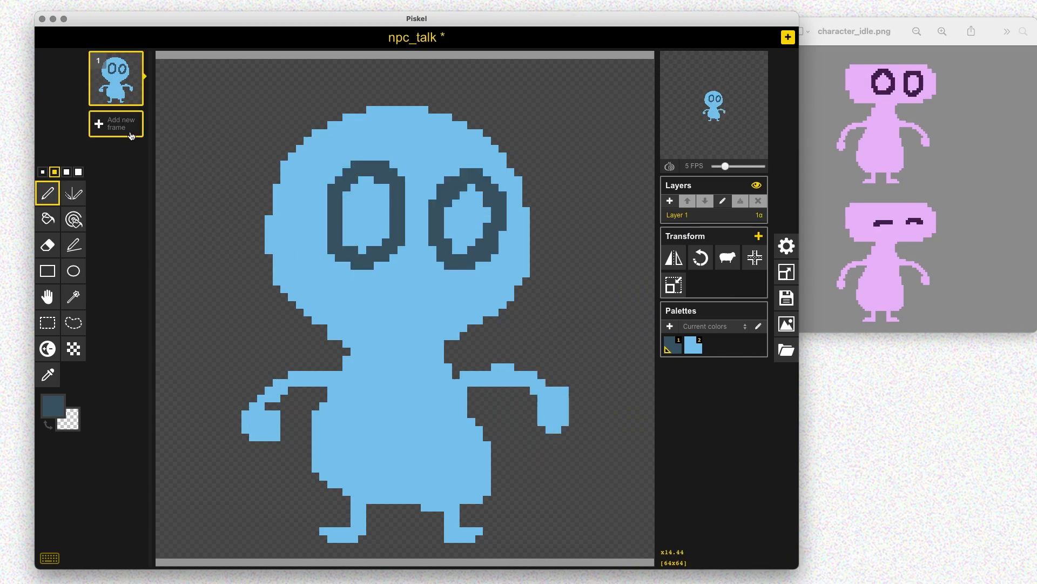
pyautogui.click(135, 95)
pyautogui.click(134, 153)
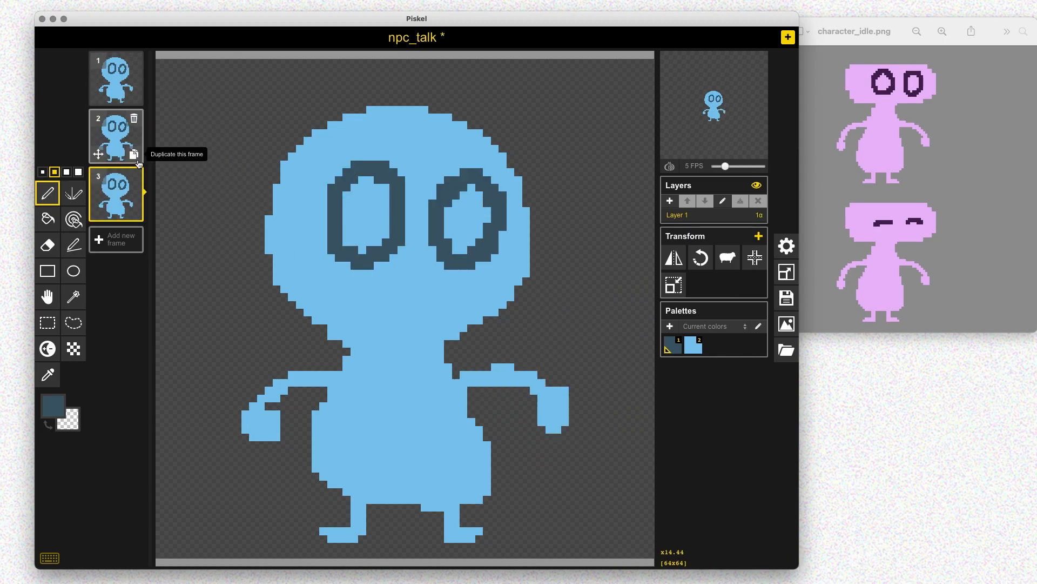
pyautogui.click(135, 211)
# Set the pen to its smallest size and draw a flat, crooked mouth below the eyes on frame 1
pyautogui.click(43, 171)
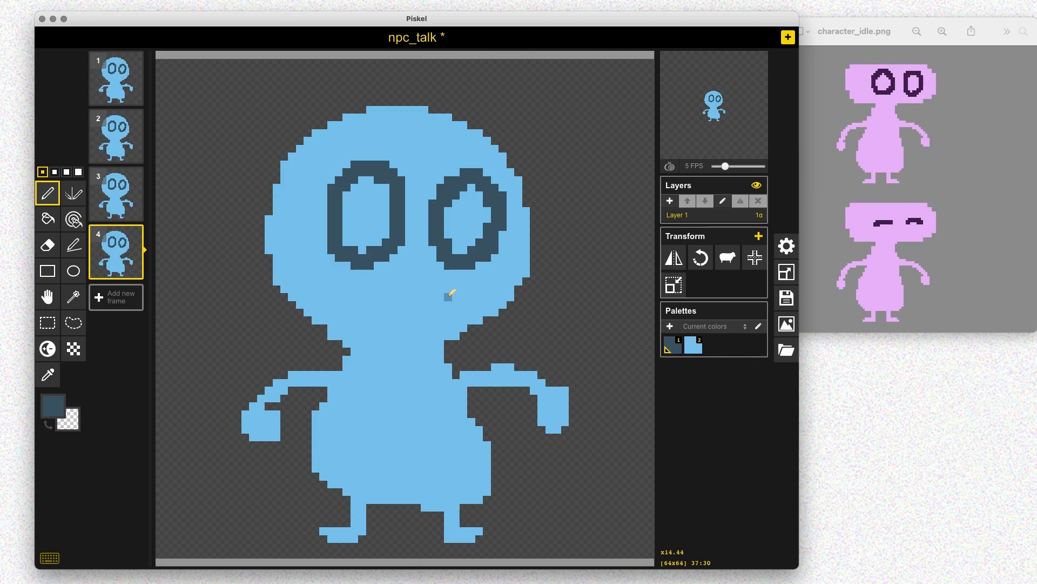
pyautogui.press('Up')
pyautogui.press('Up')
pyautogui.press('Up')
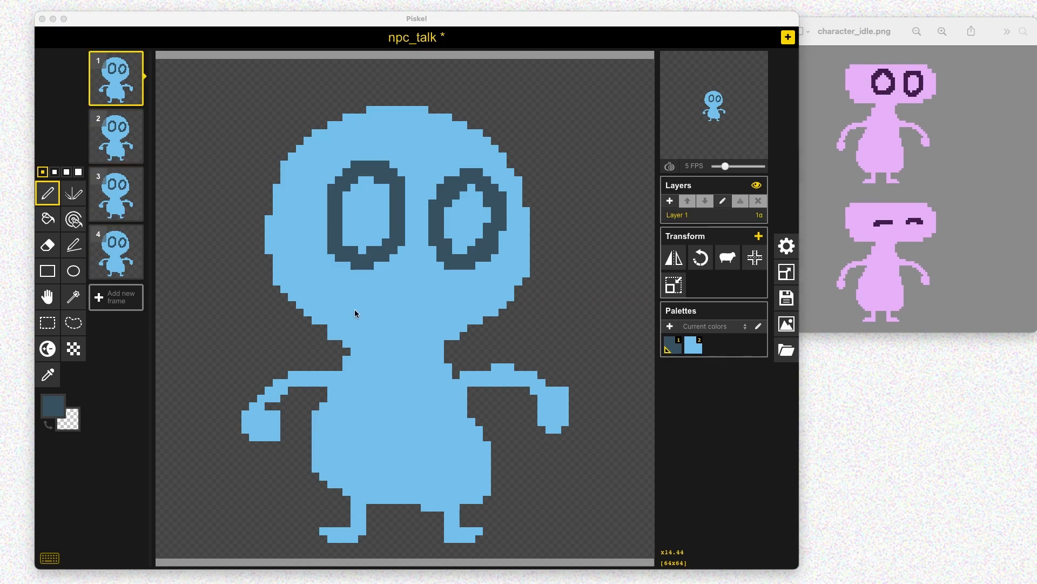
pyautogui.moveTo(352, 297); pyautogui.dragTo(451, 304)
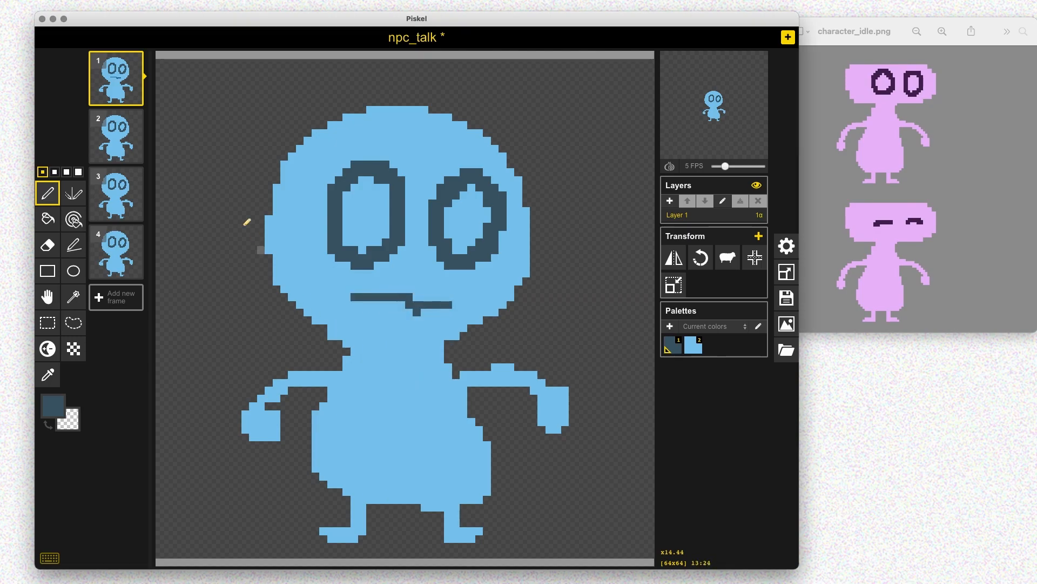
# Draw a different mouth on each remaining frame: an open oval on frame 2, a jagged line on frame 3, and a toothed mouth on frame 4
pyautogui.press('Down')
pyautogui.moveTo(377, 292)
pyautogui.mouseDown()
pyautogui.moveTo(440, 324)
pyautogui.moveTo(381, 286)
pyautogui.moveTo(448, 312)
pyautogui.mouseUp()
pyautogui.press('Down')
pyautogui.press('Down')
pyautogui.moveTo(378, 305)
pyautogui.mouseDown()
pyautogui.moveTo(413, 319)
pyautogui.moveTo(362, 304)
pyautogui.mouseUp()
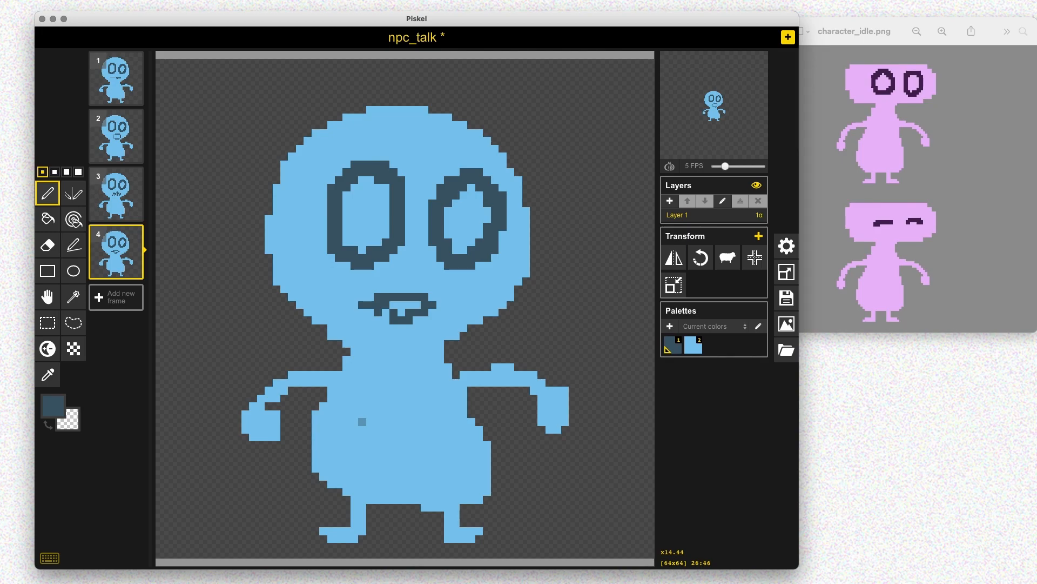
# Save the talk sprite and export it as a PNG spritesheet named npc_talk in the NPCs folder
pyautogui.press('super+s')
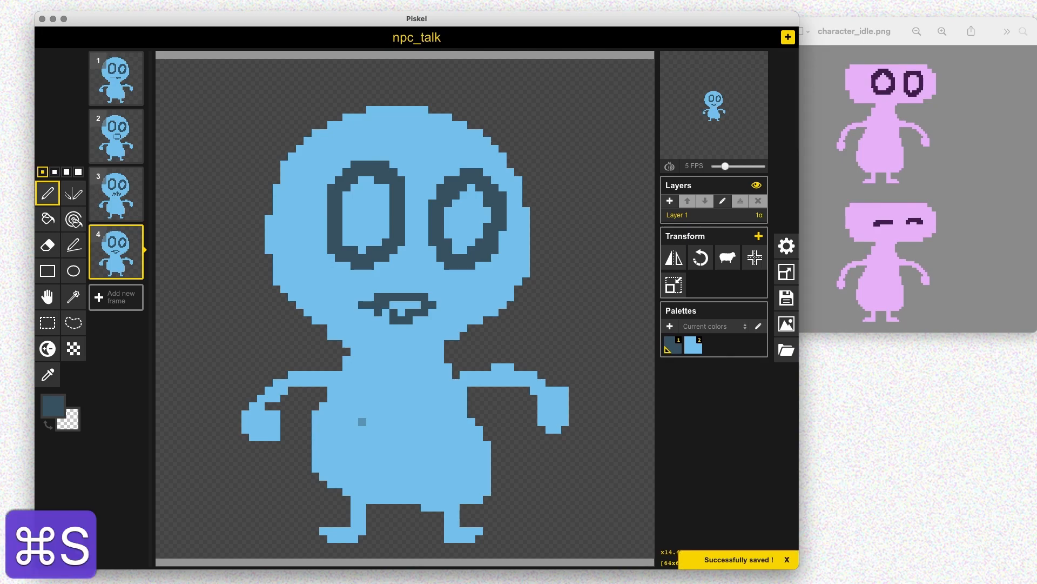
pyautogui.click(786, 324)
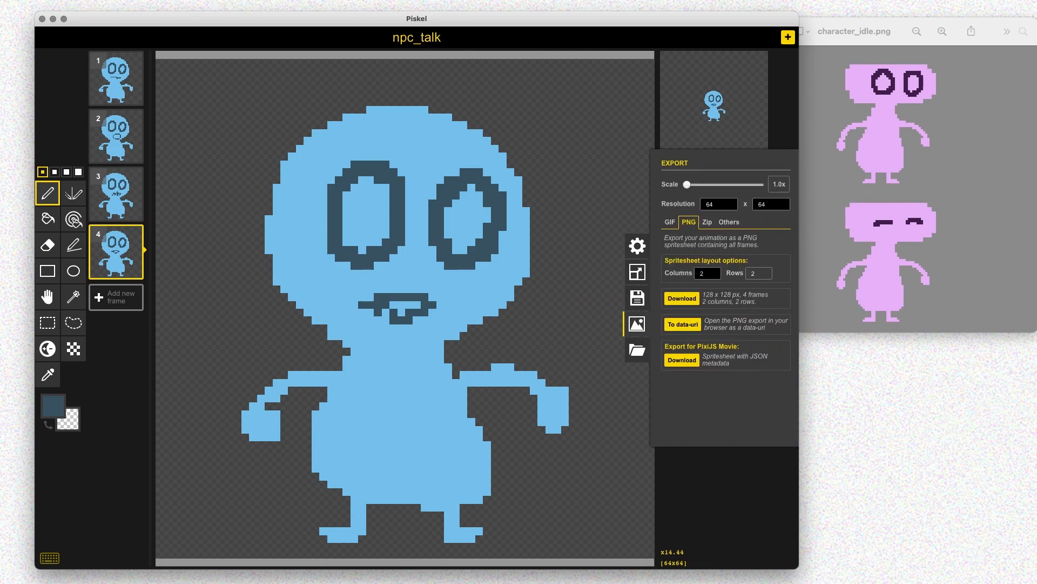
pyautogui.click(682, 299)
pyautogui.press('Return')
pyautogui.click(637, 323)
# Switch to Finder, preview the exported npc_talk.png and npc_idle.png, and return to Piskel
pyautogui.press('super+Tab')
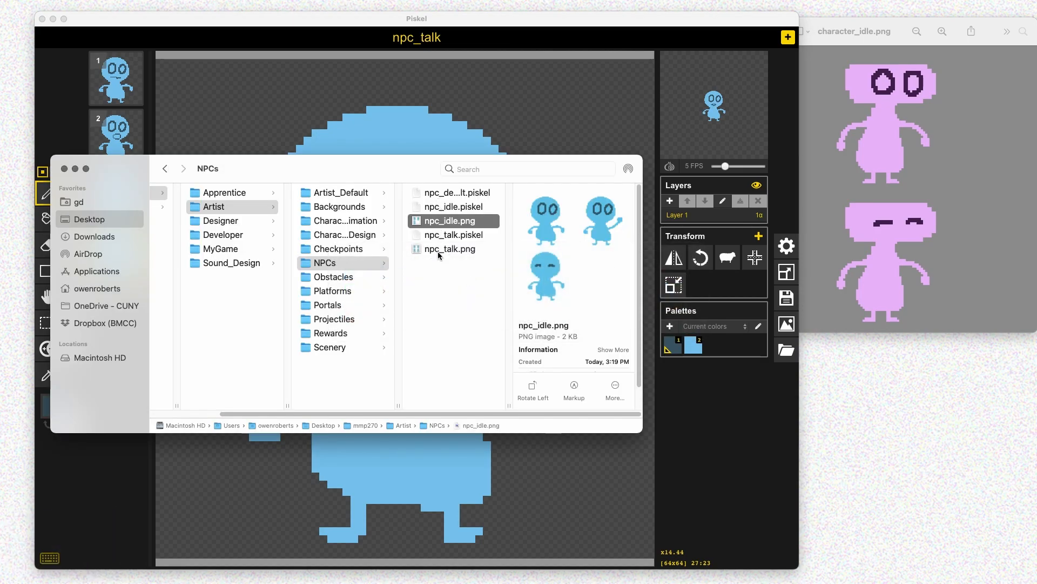
pyautogui.click(439, 248)
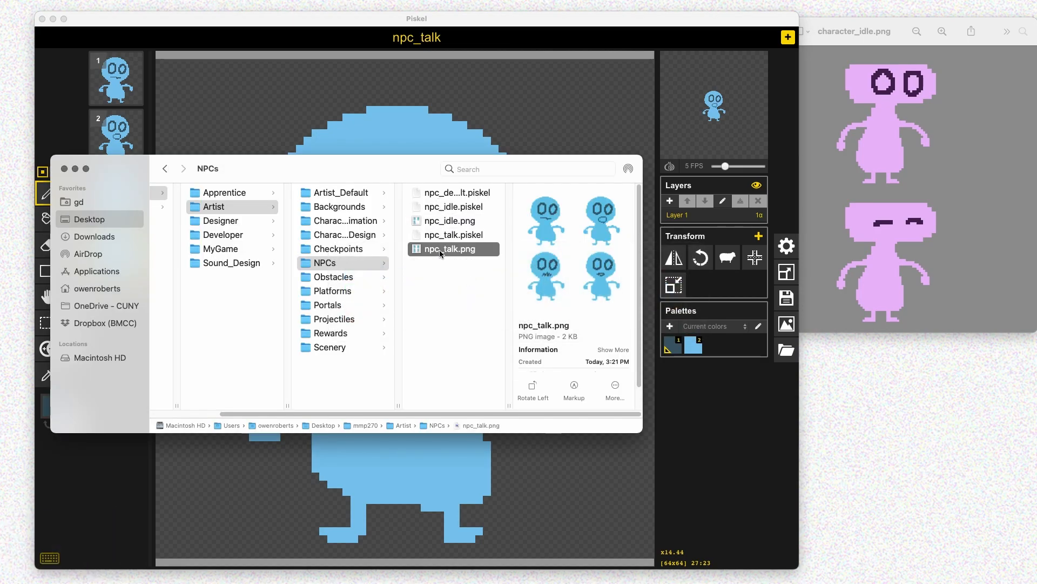
pyautogui.click(445, 224)
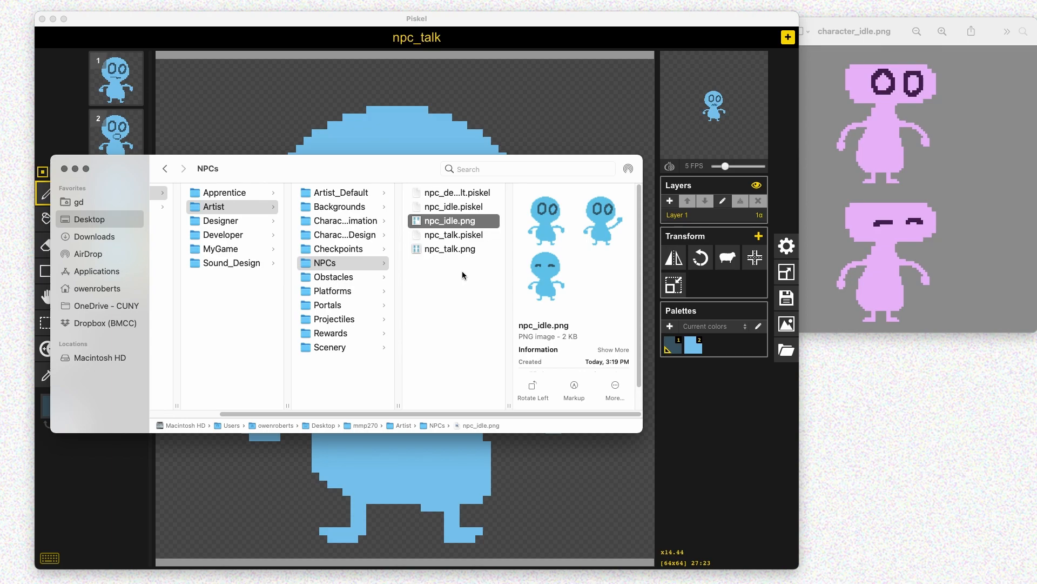
pyautogui.click(372, 104)
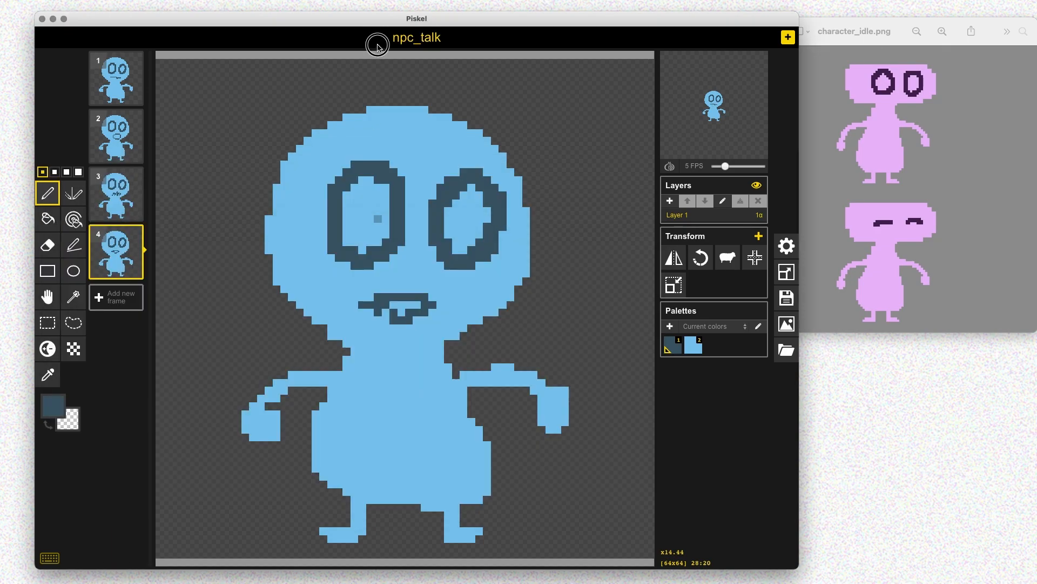
# Retitle the sprite npc_portraits and save it as a new .piskel file in the NPCs folder
pyautogui.click(787, 297)
pyautogui.moveTo(680, 193); pyautogui.dragTo(699, 196)
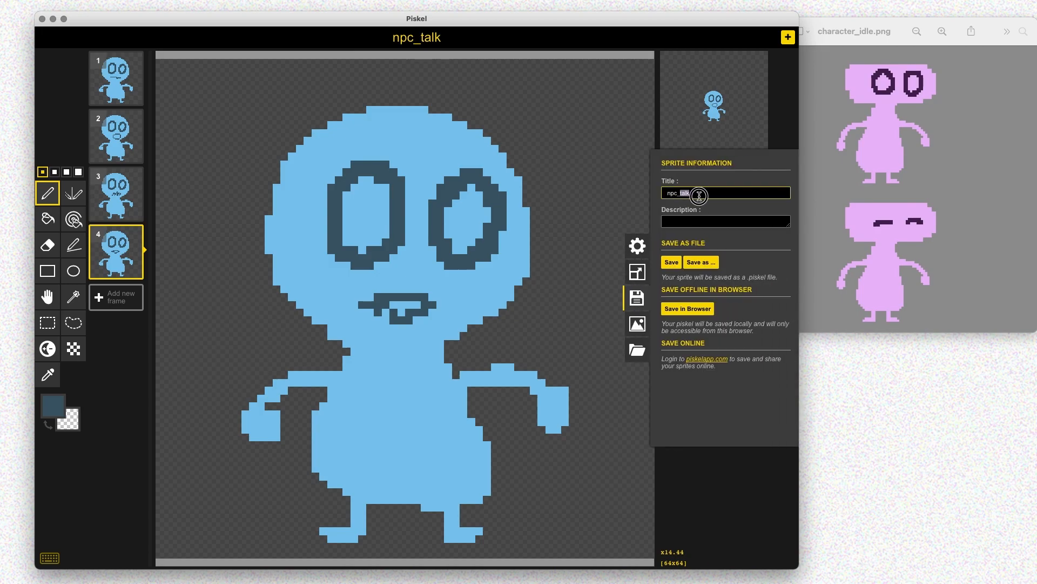
pyautogui.write('portraits')
pyautogui.click(700, 262)
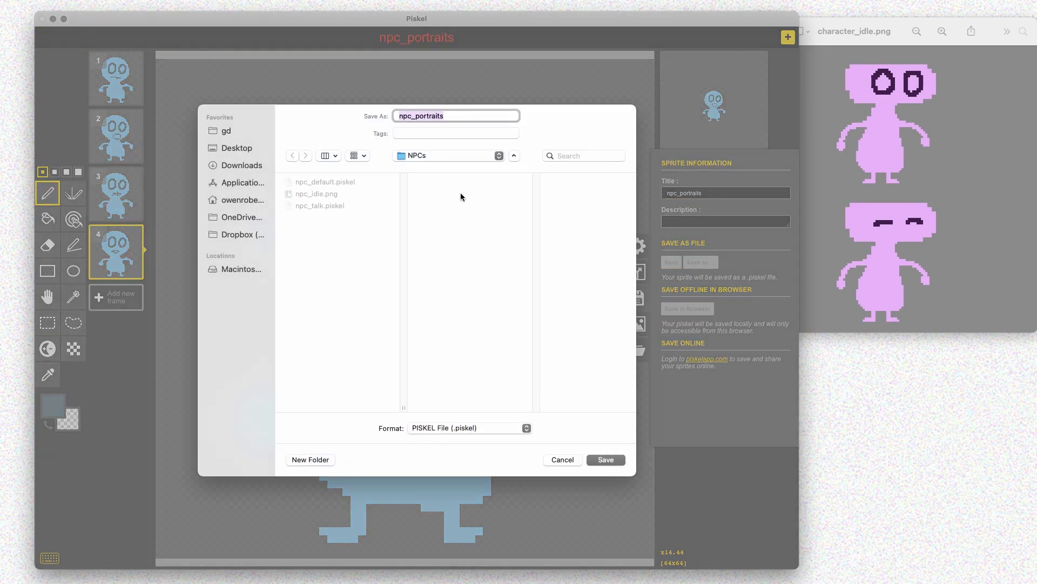
pyautogui.click(613, 459)
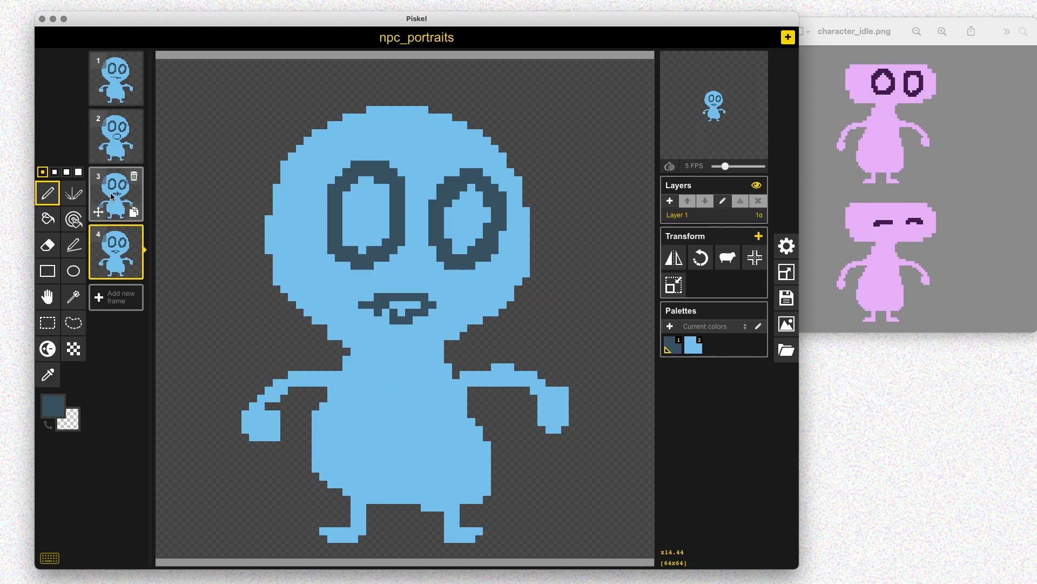
# Select the body below the head with the rectangle selection and cut it from all four frames
pyautogui.press('e')
pyautogui.press('s')
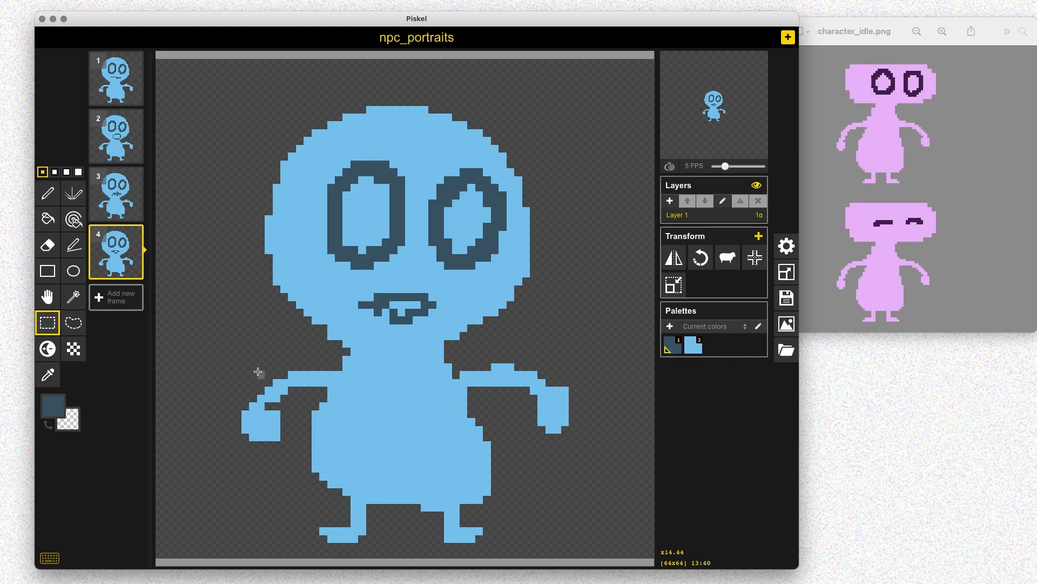
pyautogui.moveTo(207, 344); pyautogui.dragTo(605, 549)
pyautogui.press('super+x')
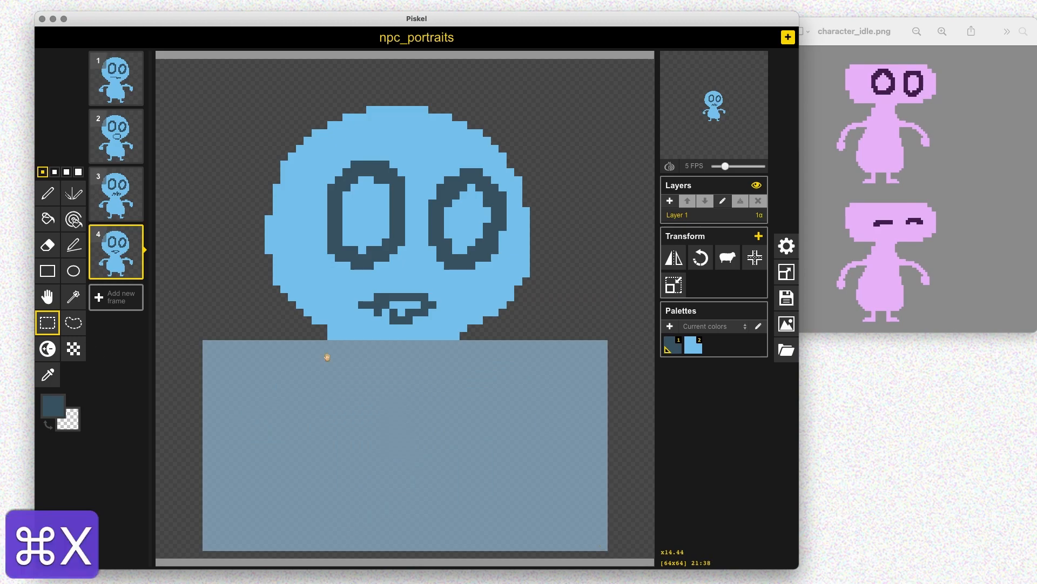
pyautogui.click(129, 190)
pyautogui.press('super+x')
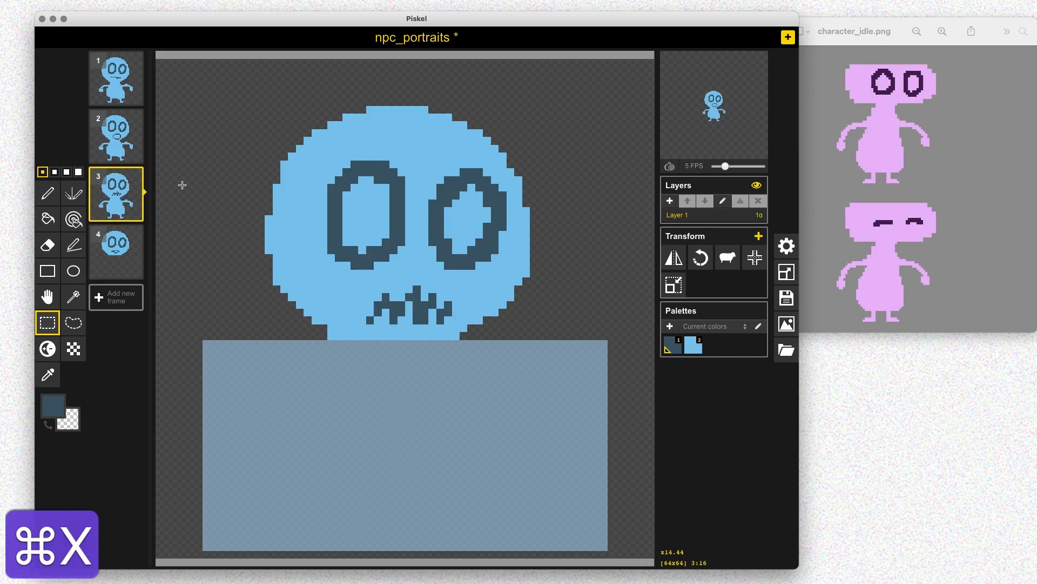
pyautogui.click(126, 144)
pyautogui.press('super+x')
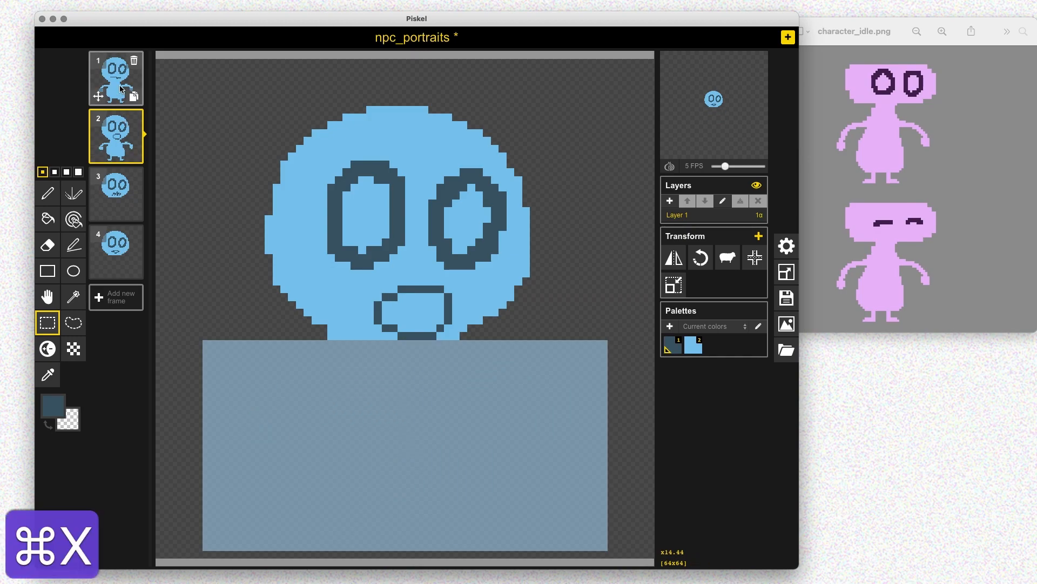
pyautogui.press('Up')
pyautogui.press('super+x')
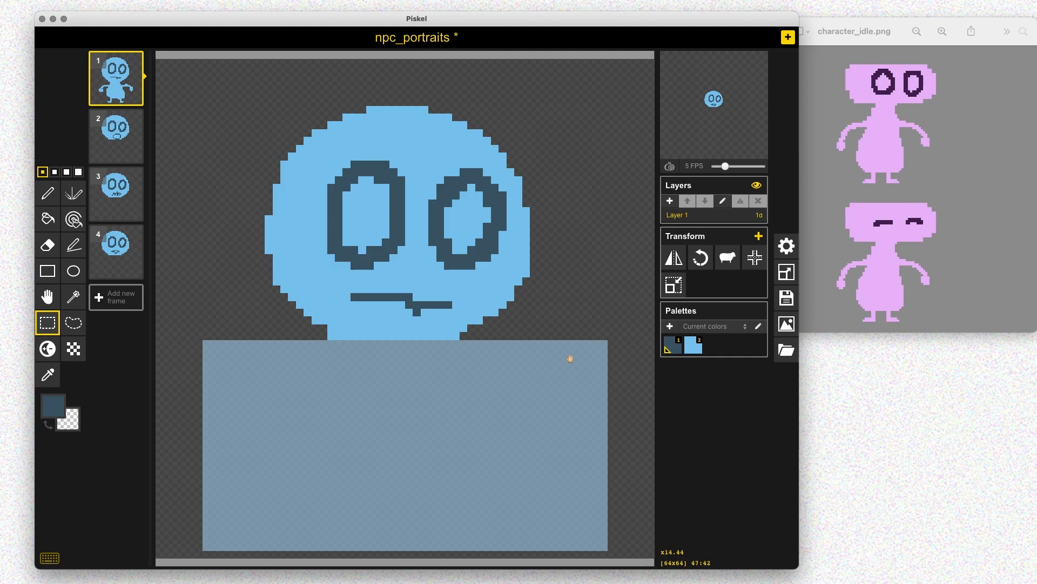
# Center the heads in all four frames and crop the sprite to fit its content
pyautogui.click(567, 239)
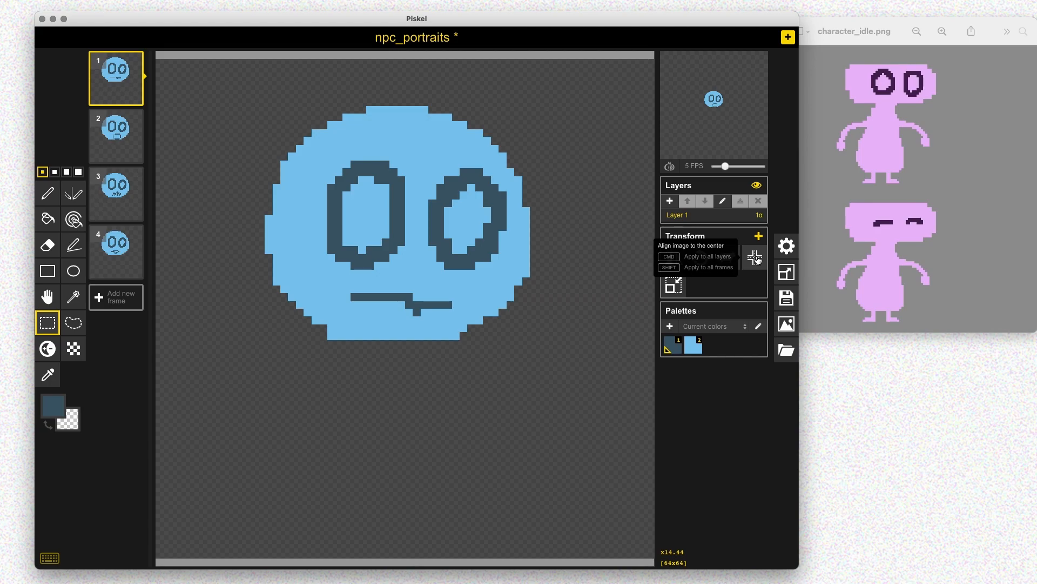
pyautogui.click(756, 260)
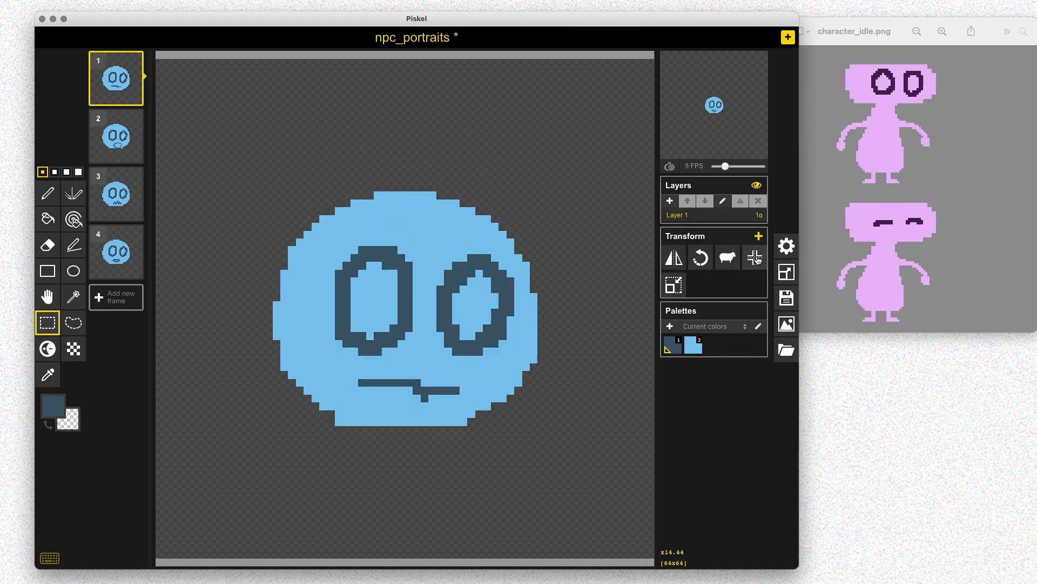
pyautogui.click(673, 286)
# Resize the sprite together with its canvas content to 128 px wide, maintaining the aspect ratio, and save it
pyautogui.click(787, 272)
pyautogui.doubleClick(713, 183)
pyautogui.write('128')
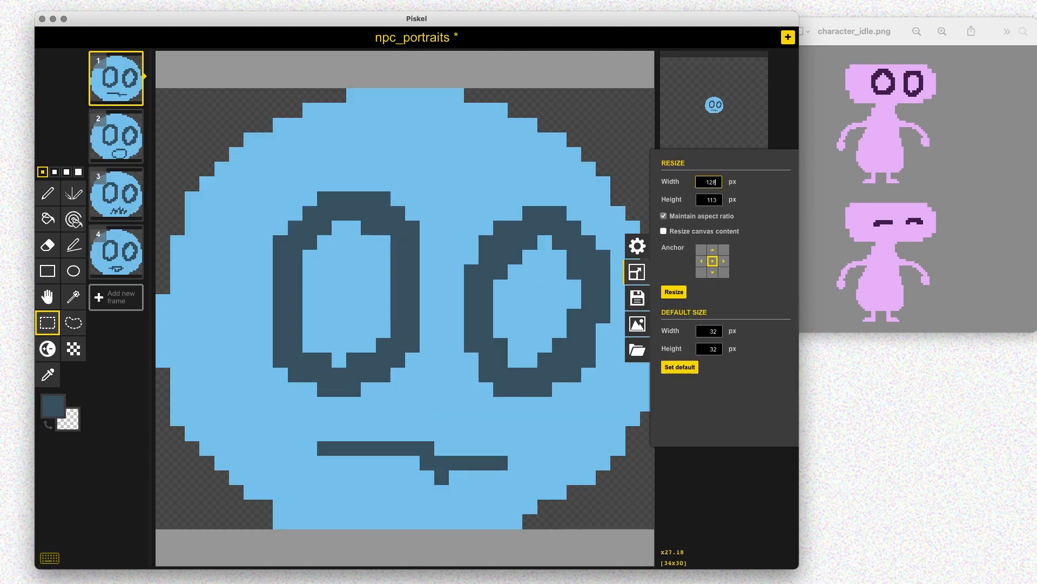
pyautogui.click(692, 233)
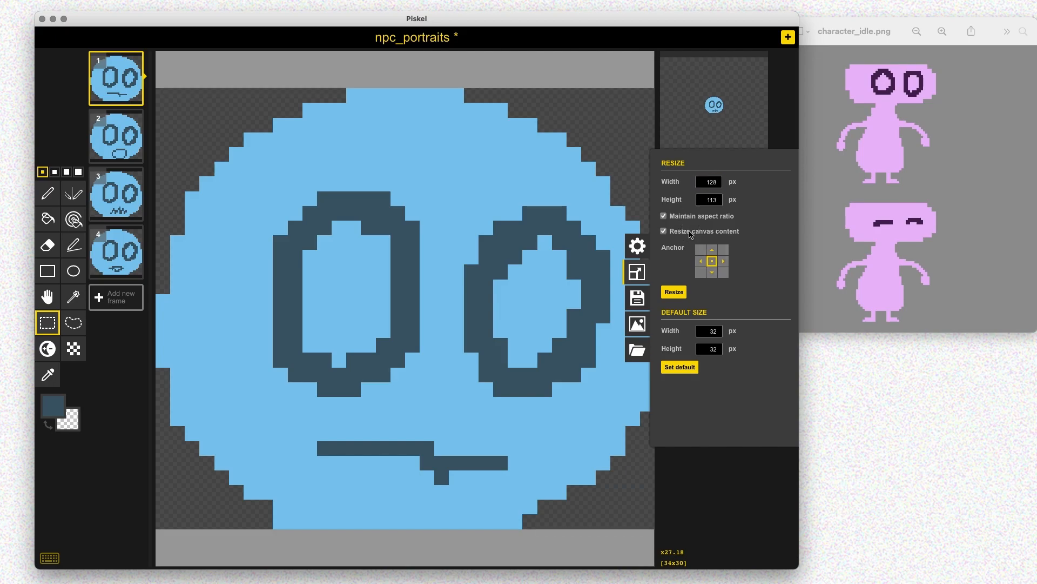
pyautogui.click(674, 291)
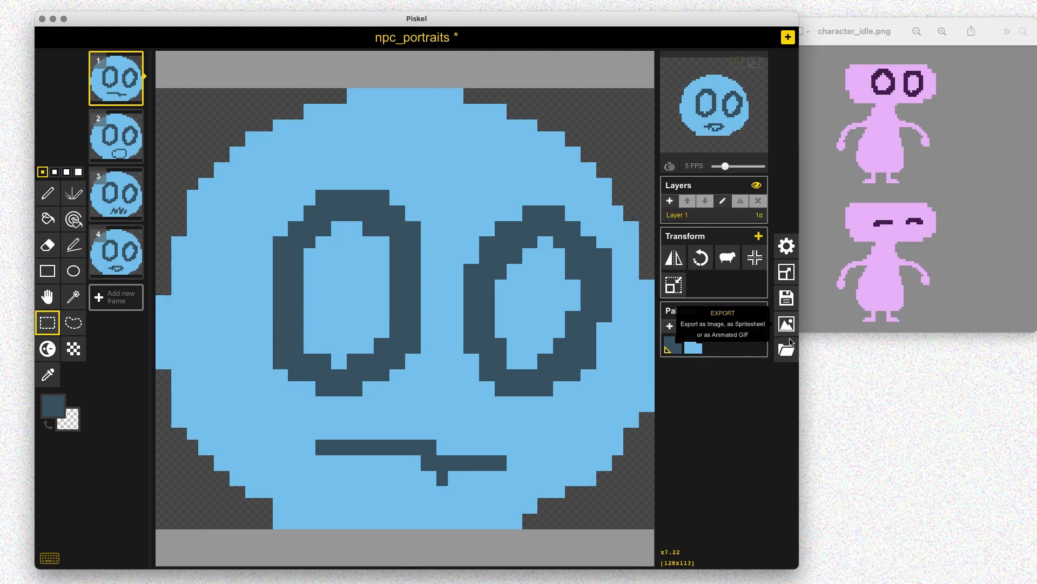
pyautogui.press('super+s')
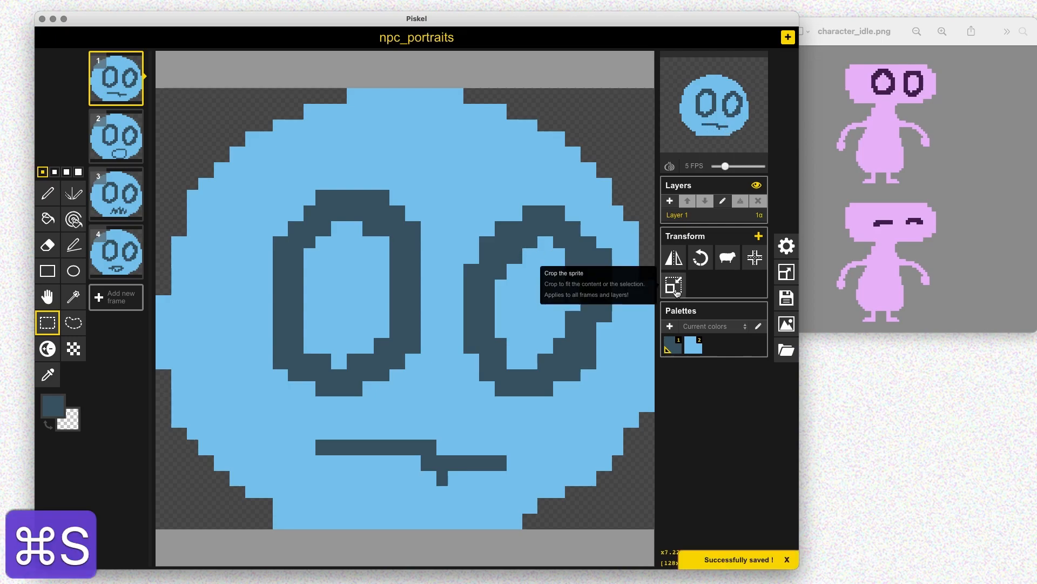
# Export the frames as individual PNGs with the prefix npc_portraits_ in a ZIP archive named npc_portraits in the NPCs folder
pyautogui.click(787, 324)
pyautogui.click(637, 323)
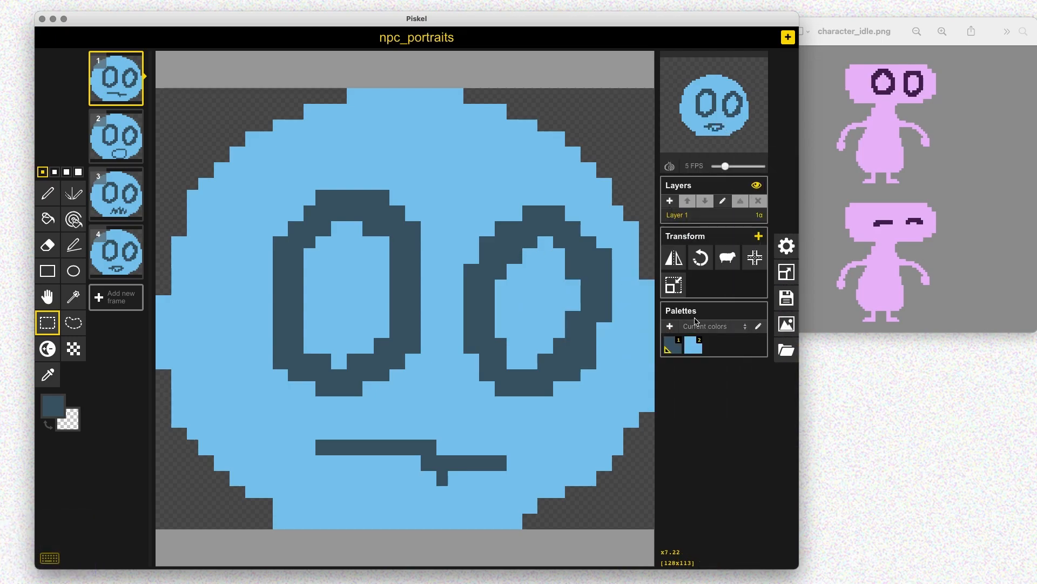
pyautogui.click(786, 320)
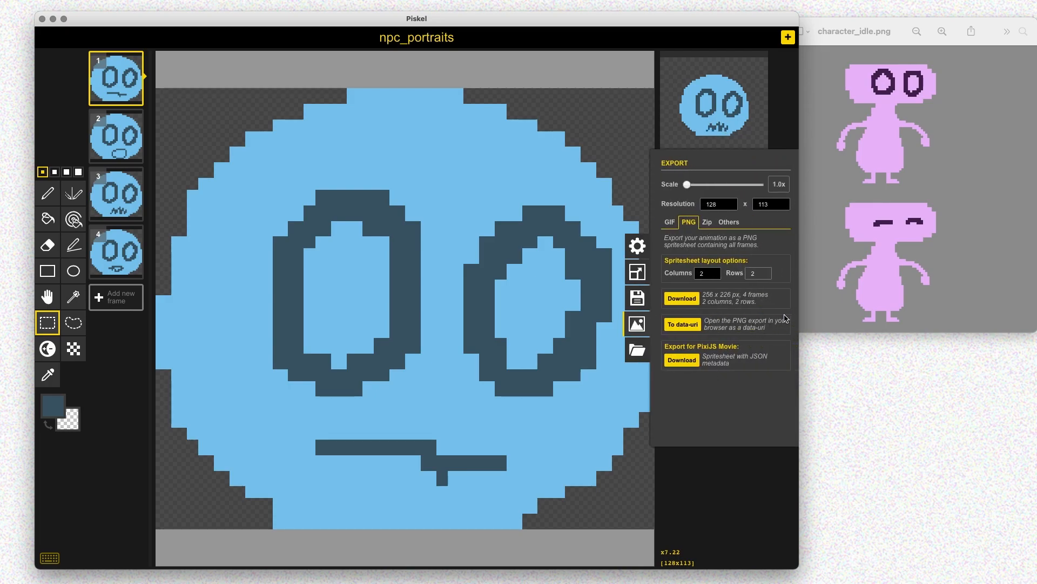
pyautogui.click(707, 222)
pyautogui.doubleClick(721, 272)
pyautogui.write('npc_')
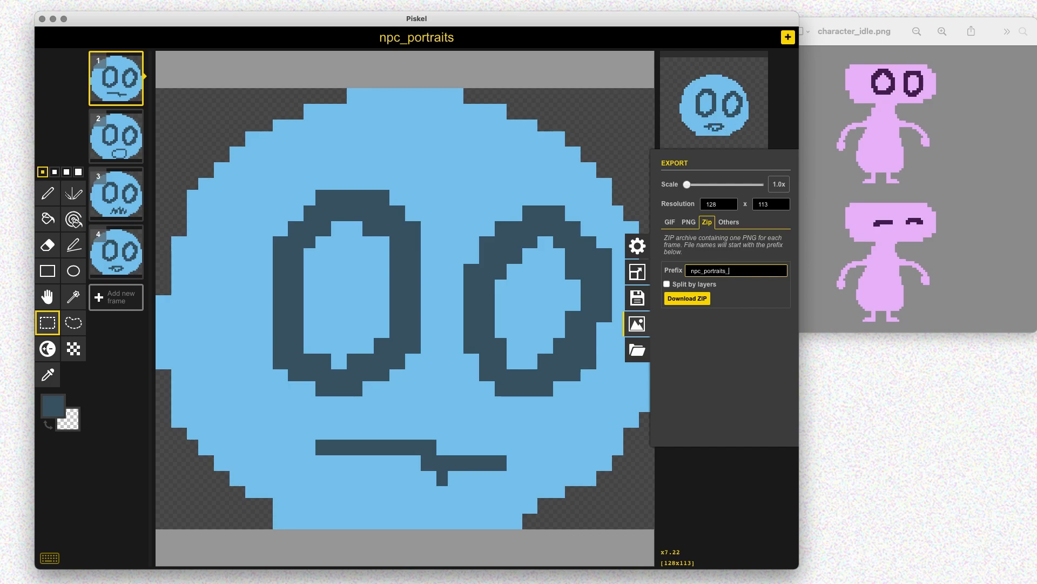
pyautogui.write('portraits_')
pyautogui.click(688, 298)
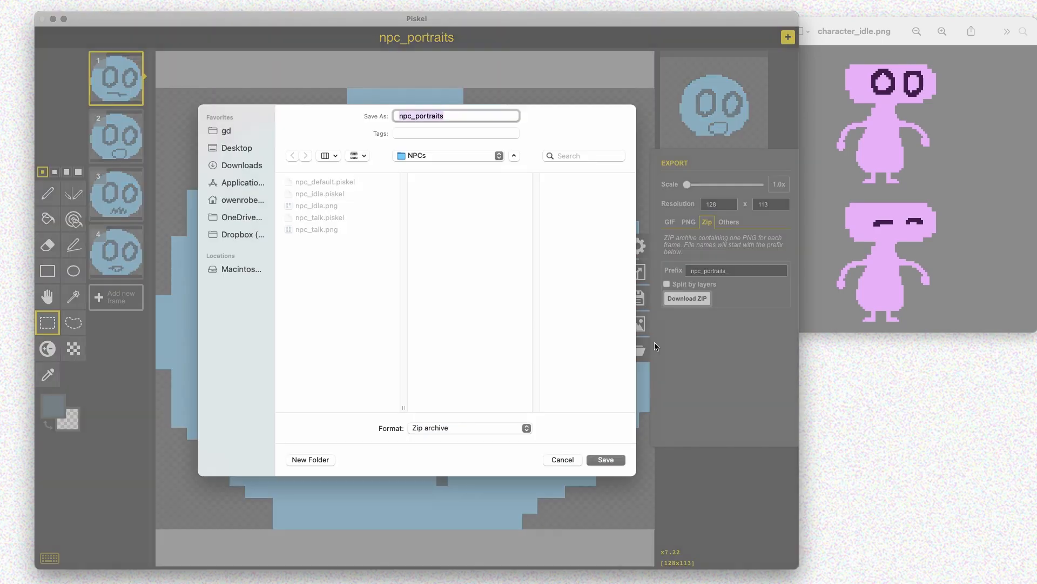
pyautogui.click(606, 461)
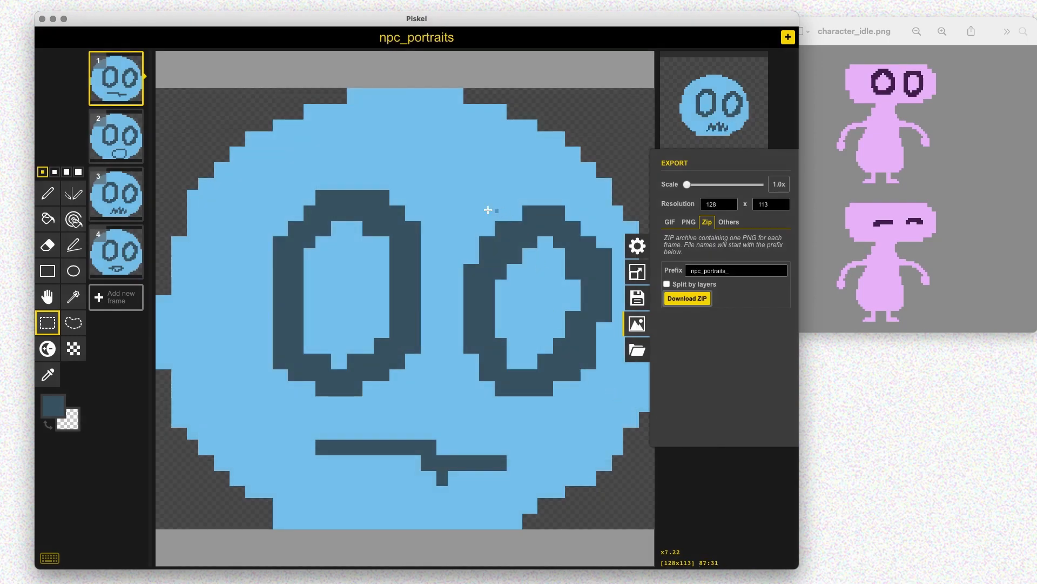
# Switch to Finder and extract npc_portraits.zip in the NPCs folder
pyautogui.press('super+Tab')
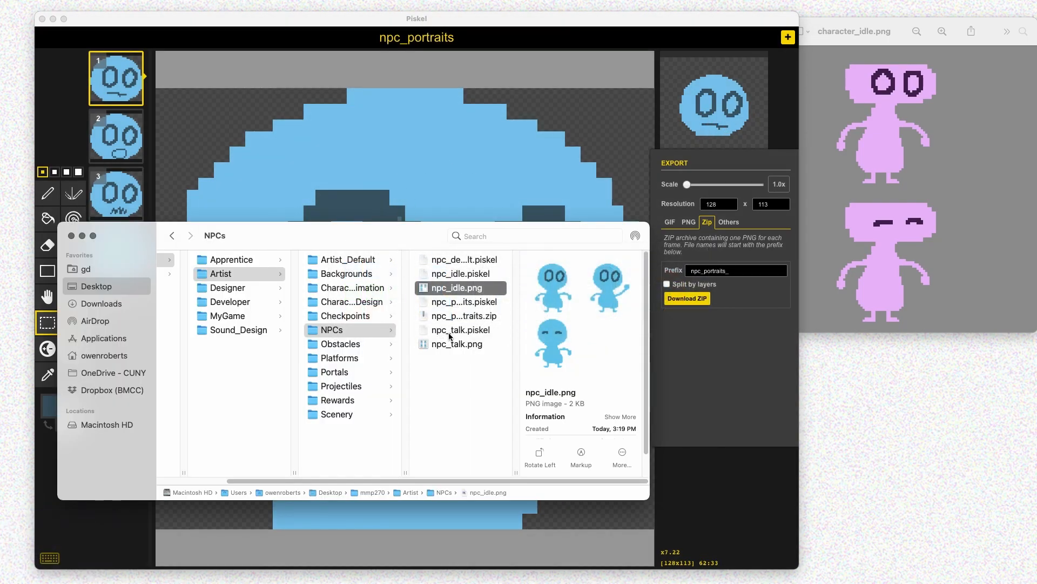
pyautogui.click(448, 316)
pyautogui.doubleClick(447, 320)
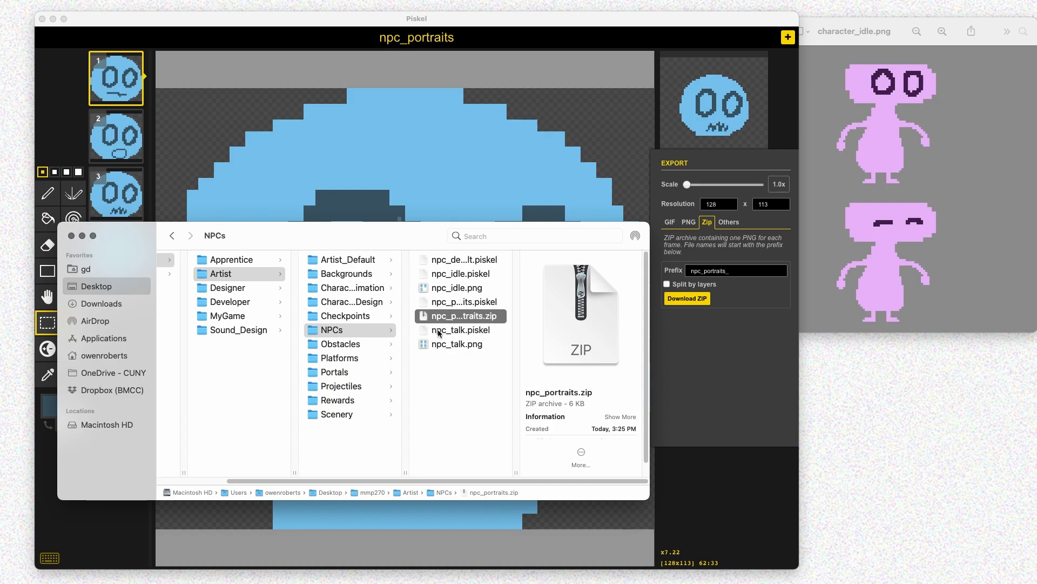
# Preview each of the four portrait PNGs in the extracted npc_portraits folder and return to the NPCs folder
pyautogui.click(594, 261)
pyautogui.press('space')
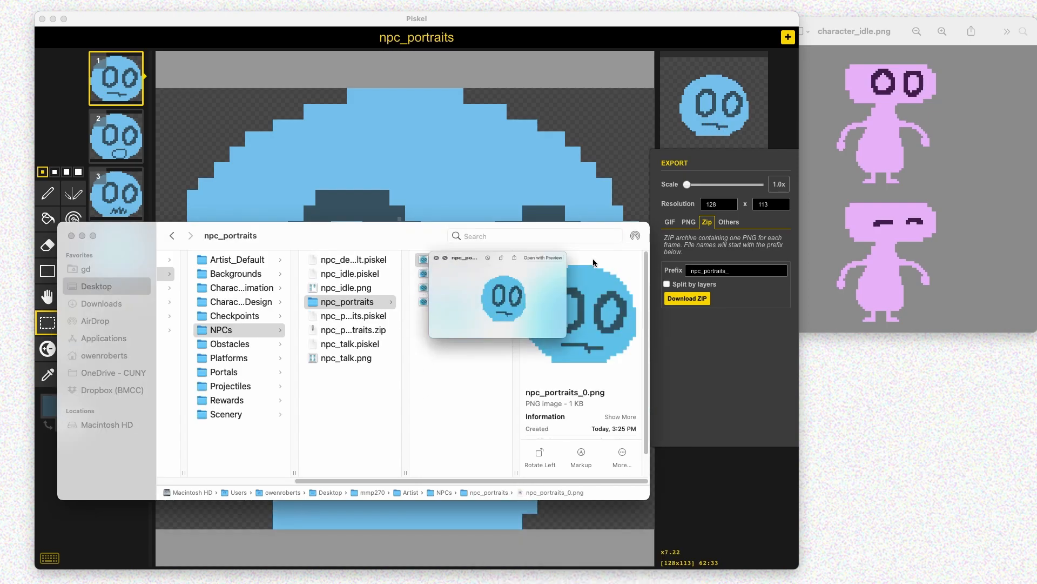
pyautogui.press('Down')
pyautogui.press('Down')
pyautogui.press('Down')
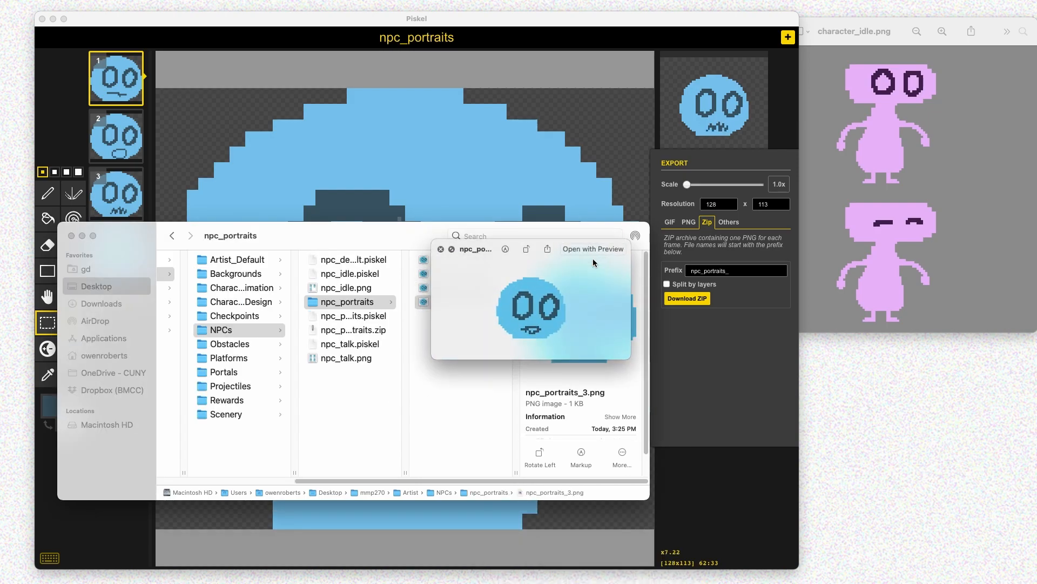
pyautogui.press('space')
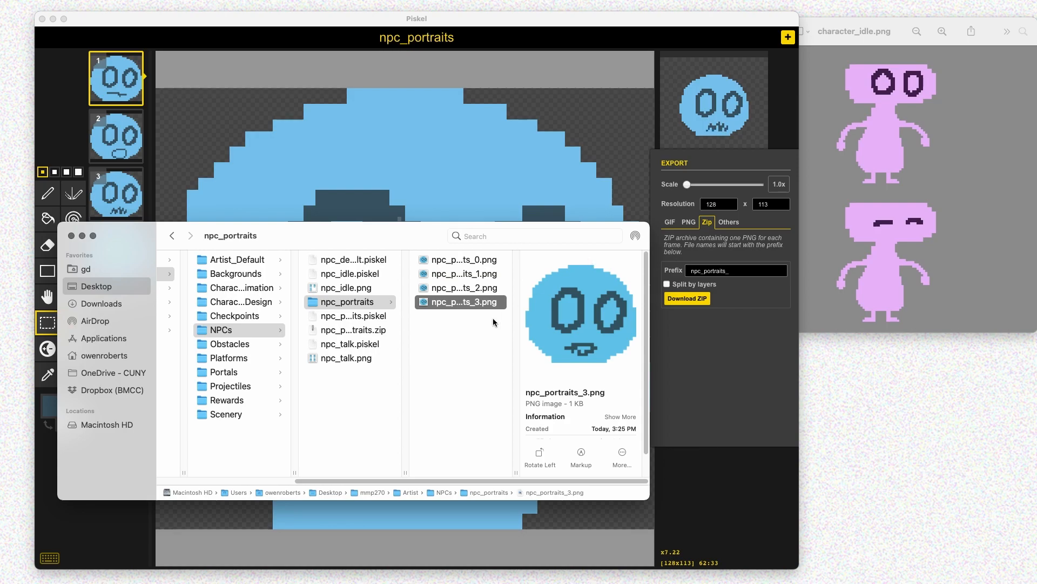
pyautogui.click(325, 379)
pyautogui.moveTo(340, 235); pyautogui.dragTo(339, 251)
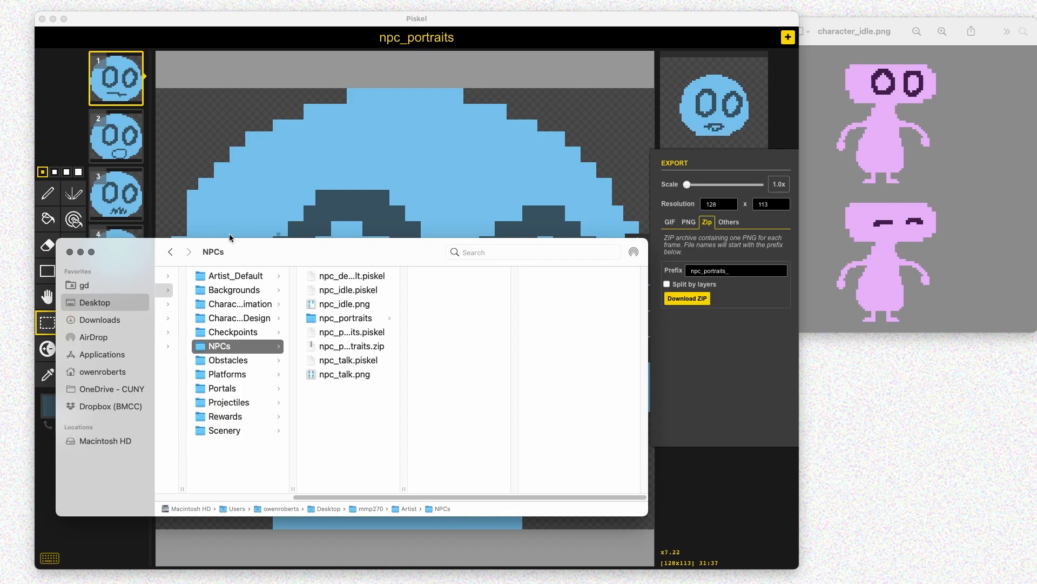
# Switch back to Piskel, save npc_portraits, and open character_talk.piskel from the Character_Animation folder
pyautogui.click(341, 35)
pyautogui.press('super+s')
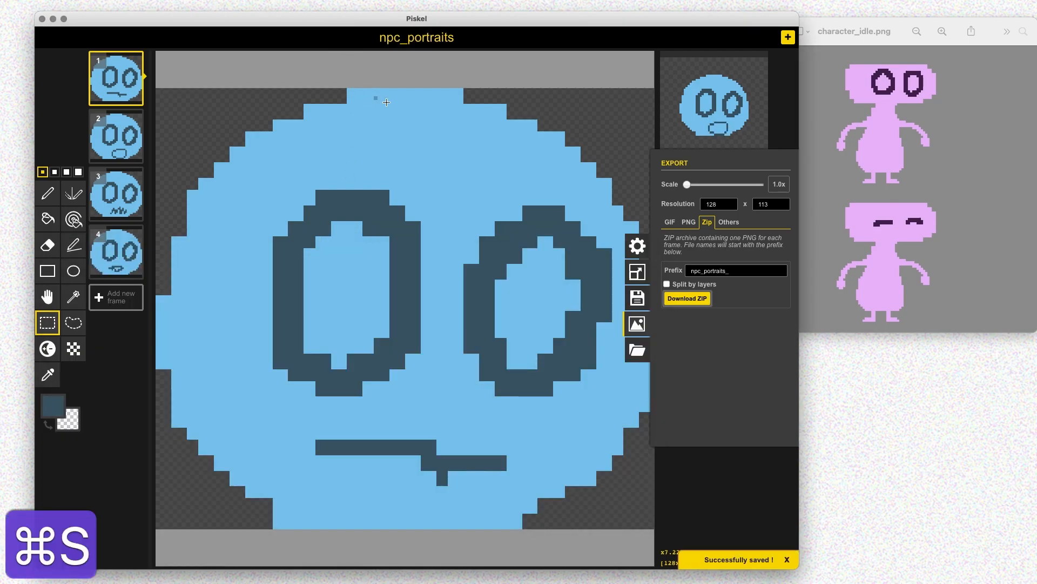
pyautogui.click(637, 350)
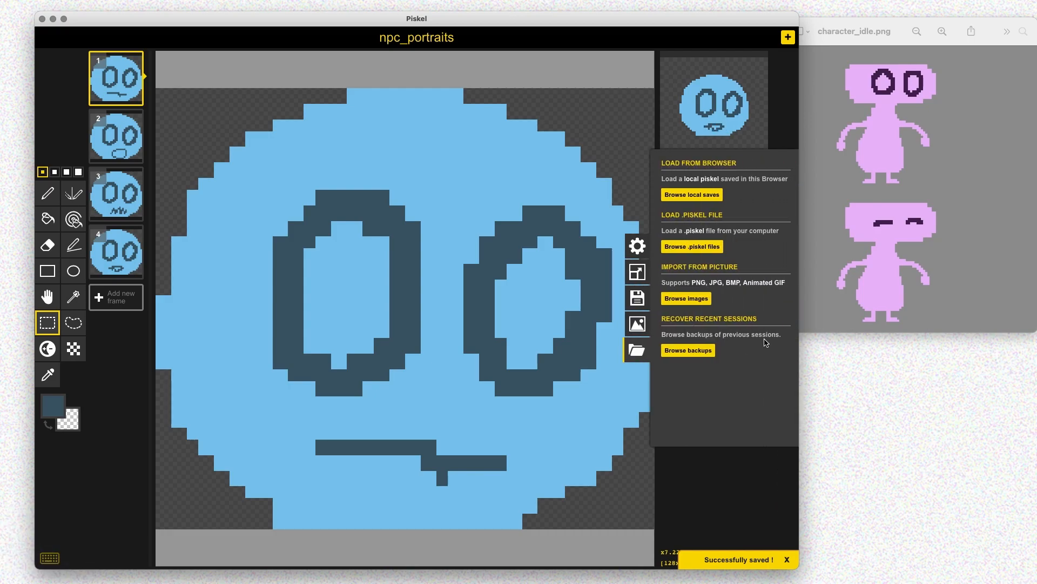
pyautogui.click(691, 247)
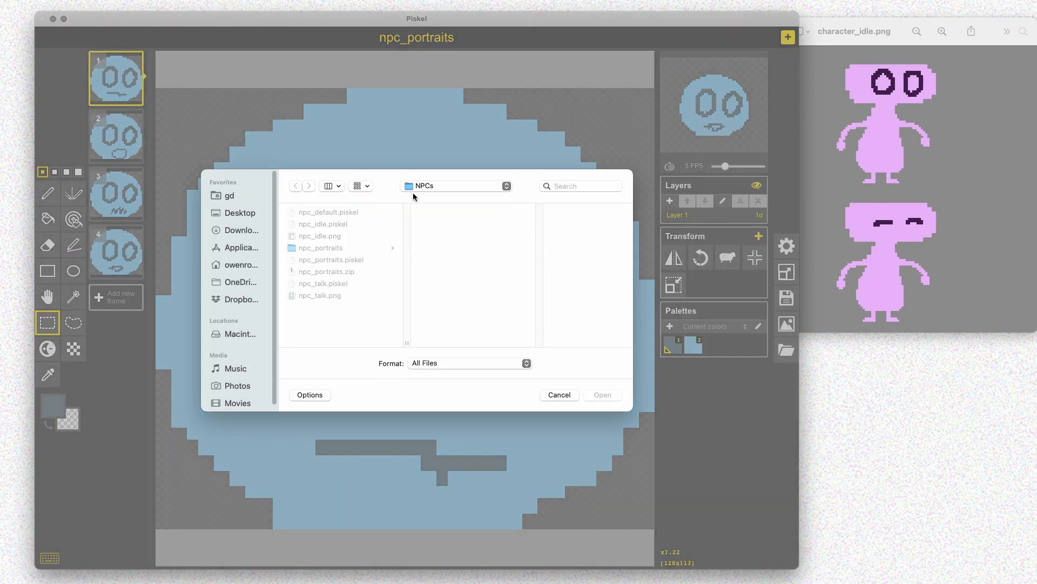
pyautogui.click(443, 185)
pyautogui.click(446, 200)
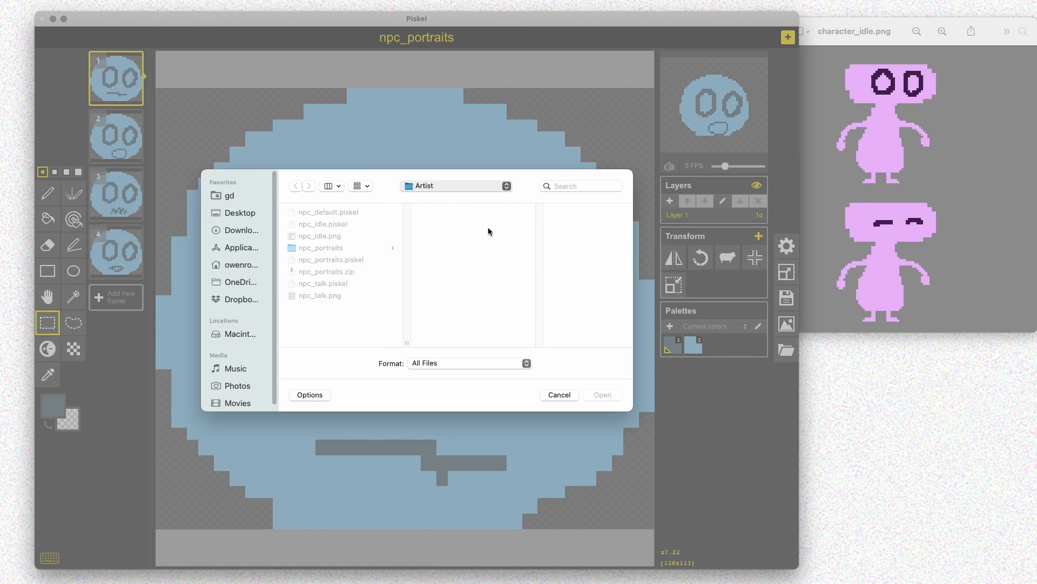
pyautogui.click(542, 237)
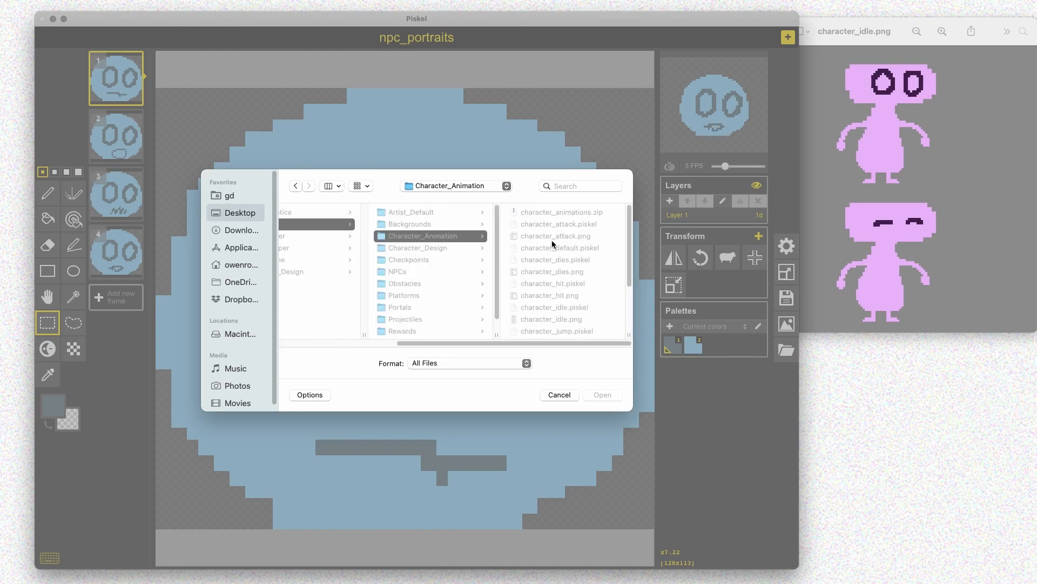
pyautogui.scroll(-4, 548, 295)
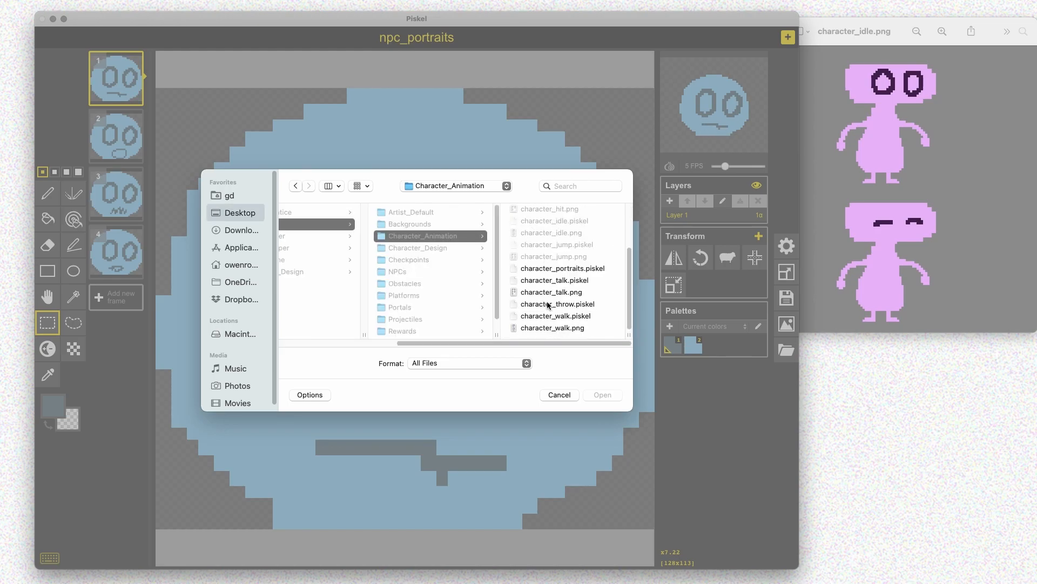
pyautogui.click(543, 280)
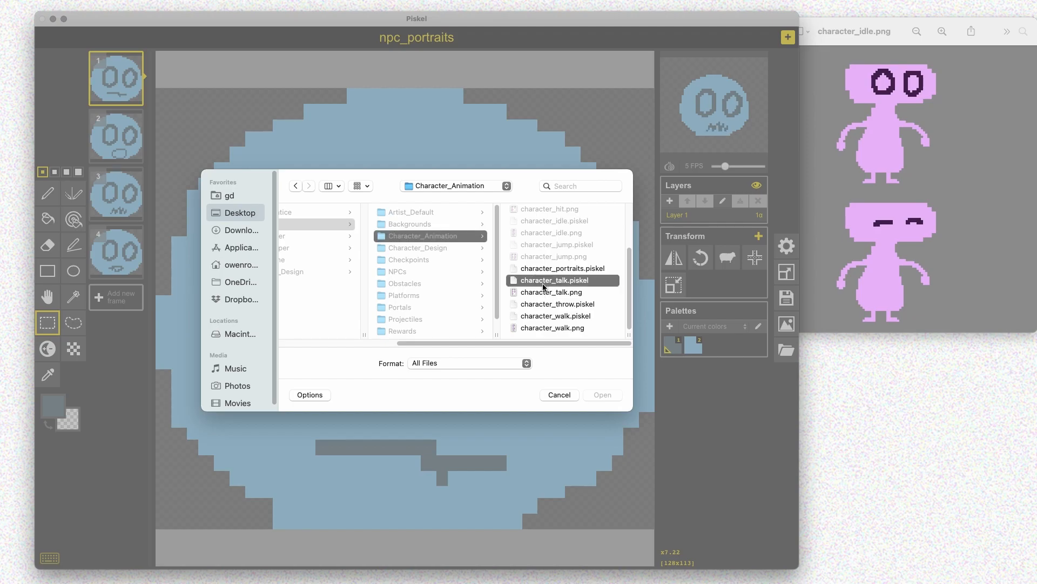
pyautogui.click(602, 394)
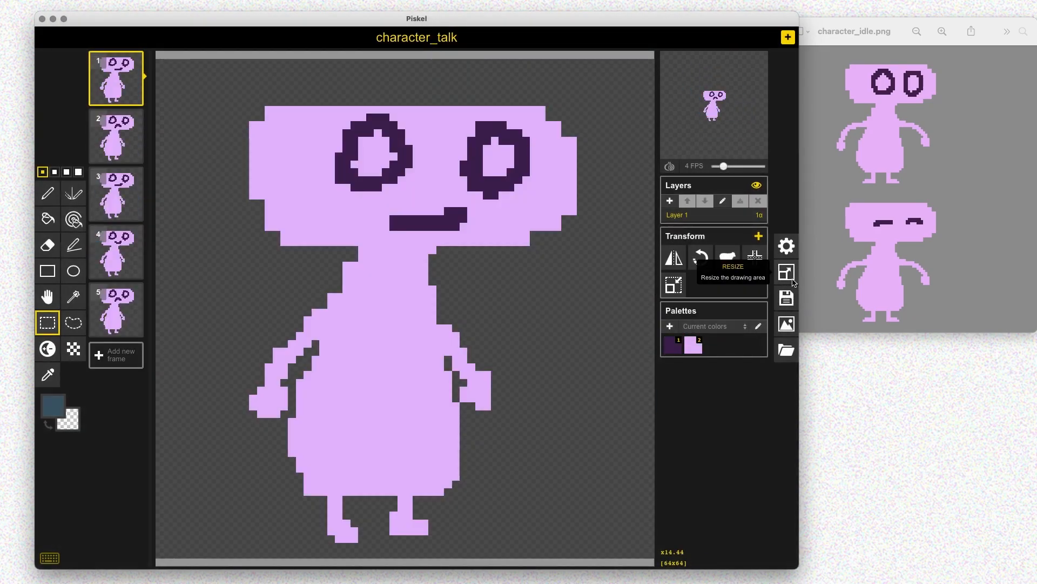
# Retitle the sprite character_portraits and save it as a new .piskel file in the Character_Animation folder
pyautogui.click(787, 298)
pyautogui.moveTo(707, 196); pyautogui.dragTo(696, 196)
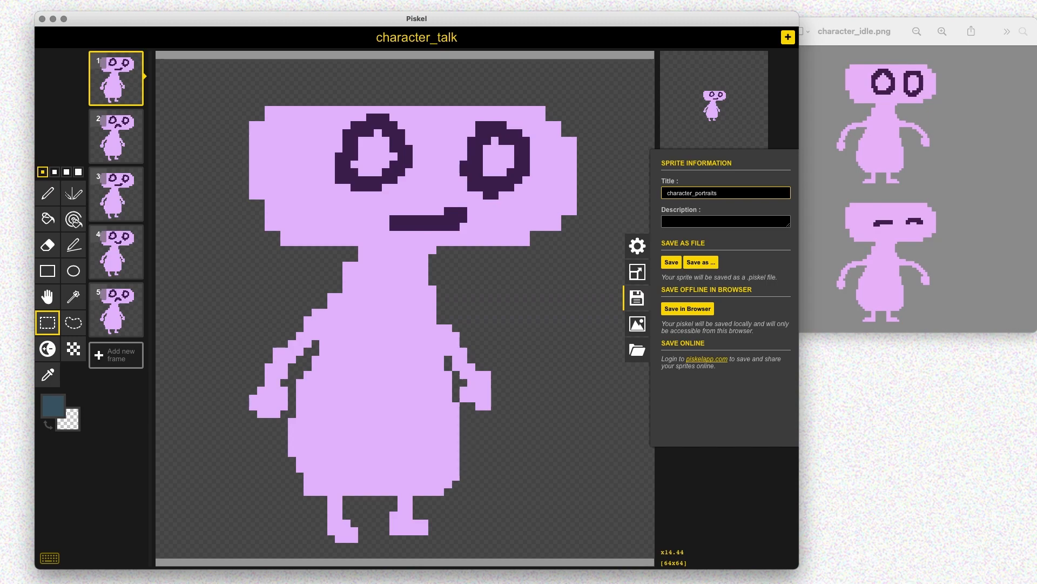
pyautogui.write('portraits')
pyautogui.click(701, 262)
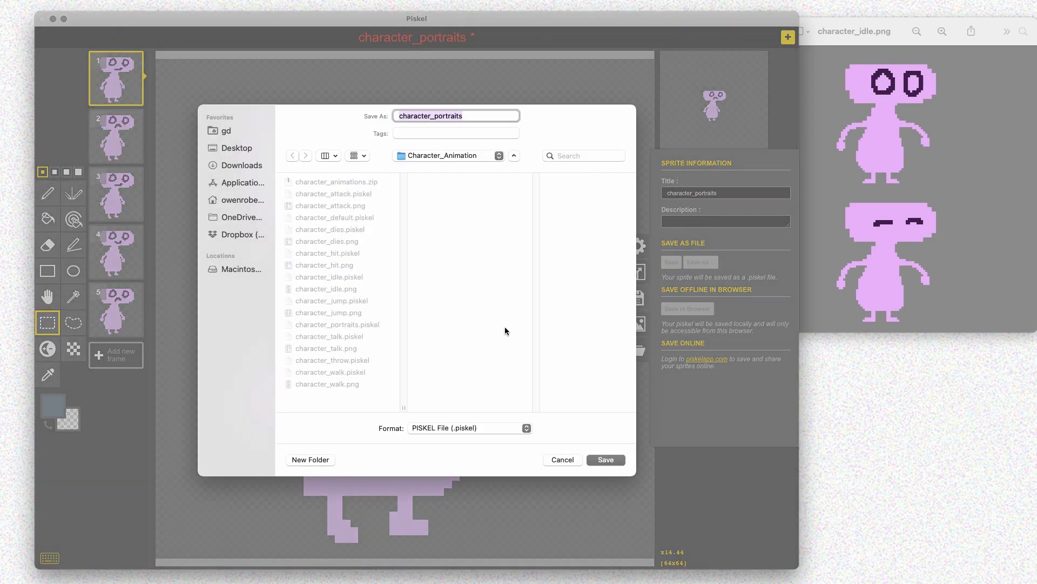
pyautogui.click(602, 463)
pyautogui.click(456, 354)
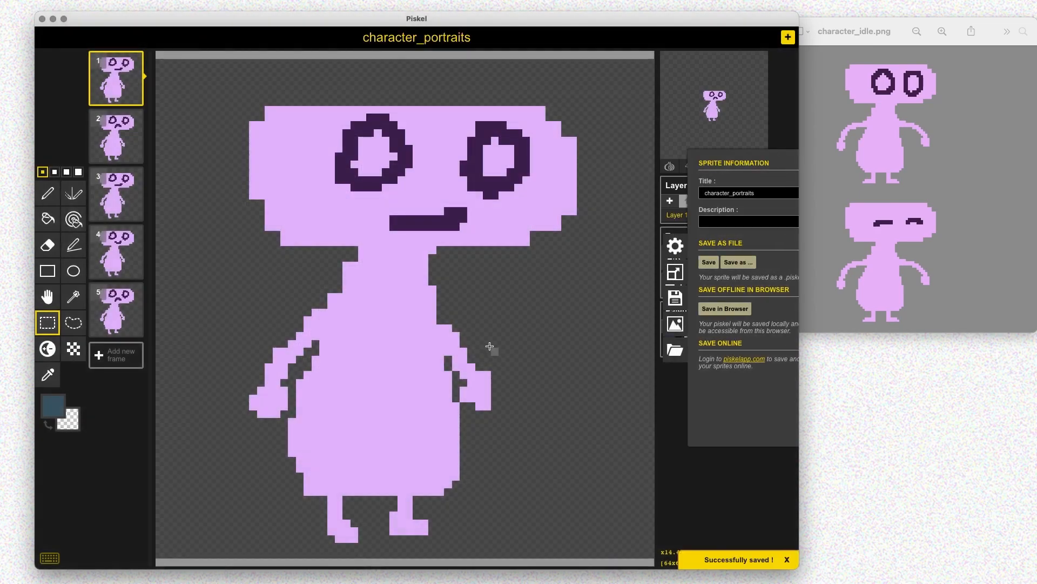
pyautogui.press('super+s')
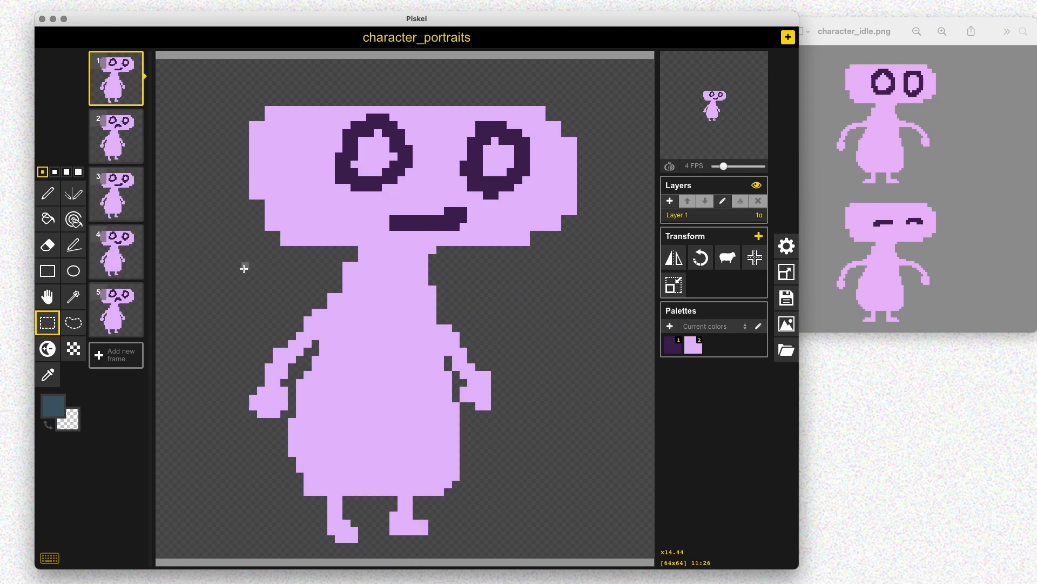
# Select the character's body below the neck and cut it out of all five frames, leaving only the heads
pyautogui.moveTo(481, 263); pyautogui.dragTo(207, 545)
pyautogui.moveTo(307, 444); pyautogui.dragTo(327, 444)
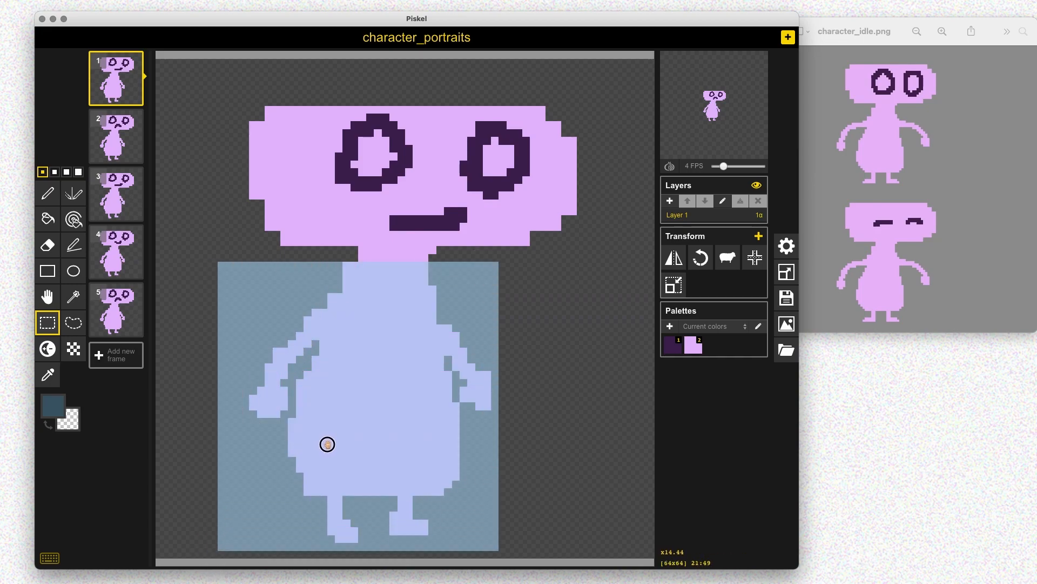
pyautogui.press('super+x')
pyautogui.click(117, 150)
pyautogui.press('super+x')
pyautogui.click(117, 201)
pyautogui.press('super+x')
pyautogui.click(117, 248)
pyautogui.press('super+x')
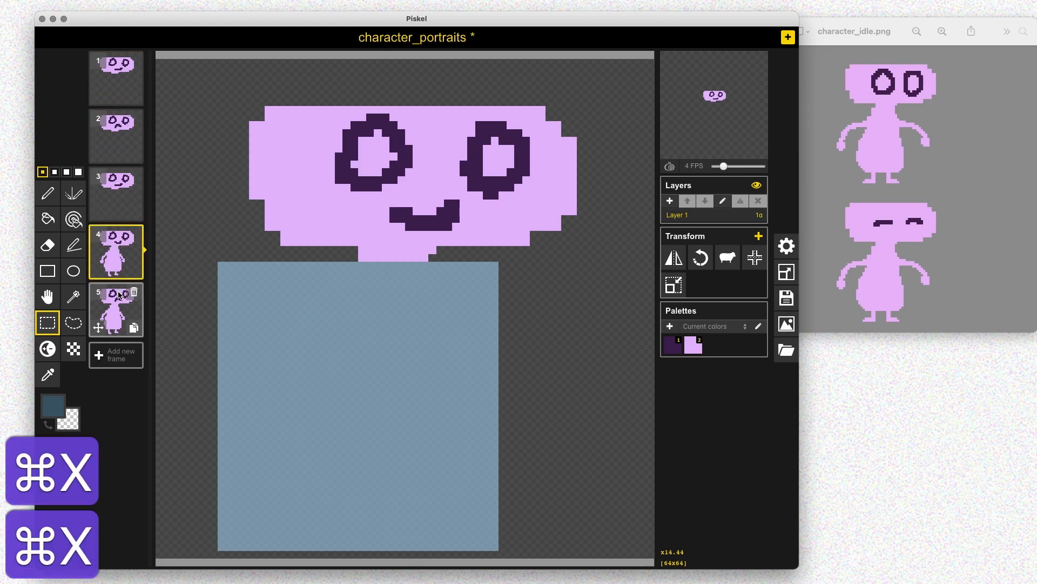
pyautogui.click(119, 295)
pyautogui.press('super+x')
# Center the heads in all frames and crop the canvas to fit them
pyautogui.click(113, 77)
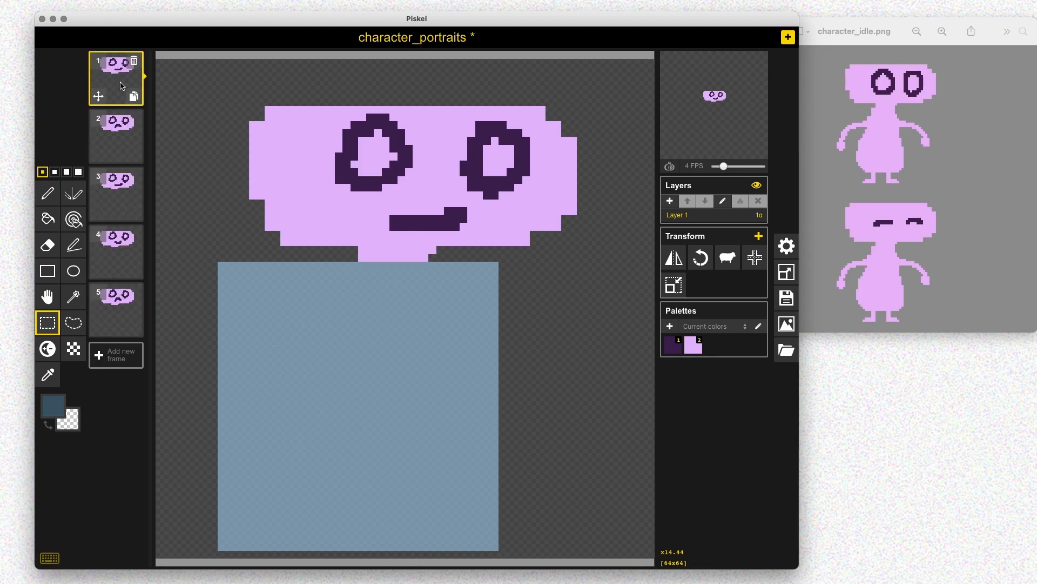
pyautogui.click(755, 259)
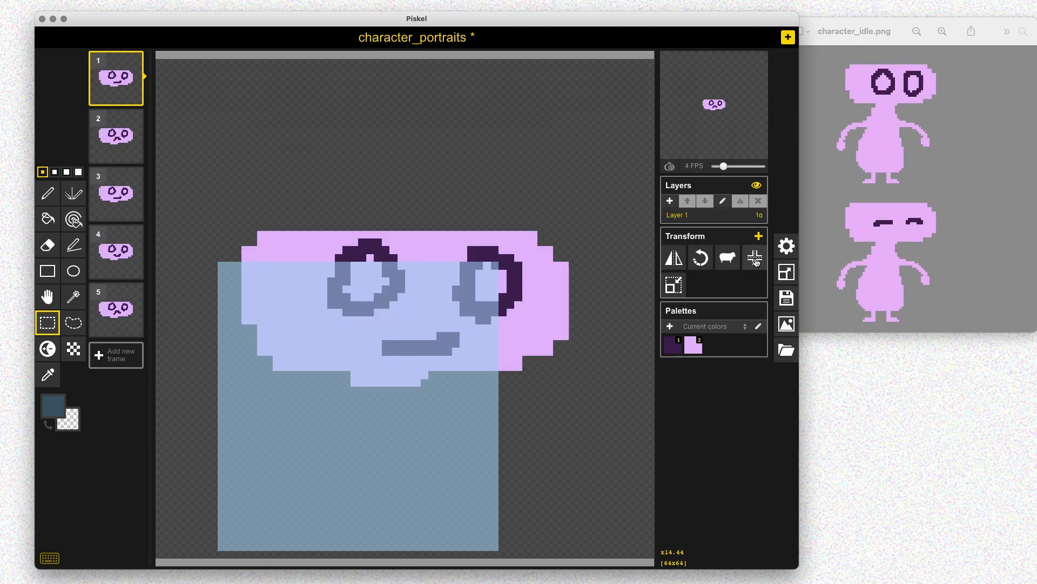
pyautogui.click(673, 286)
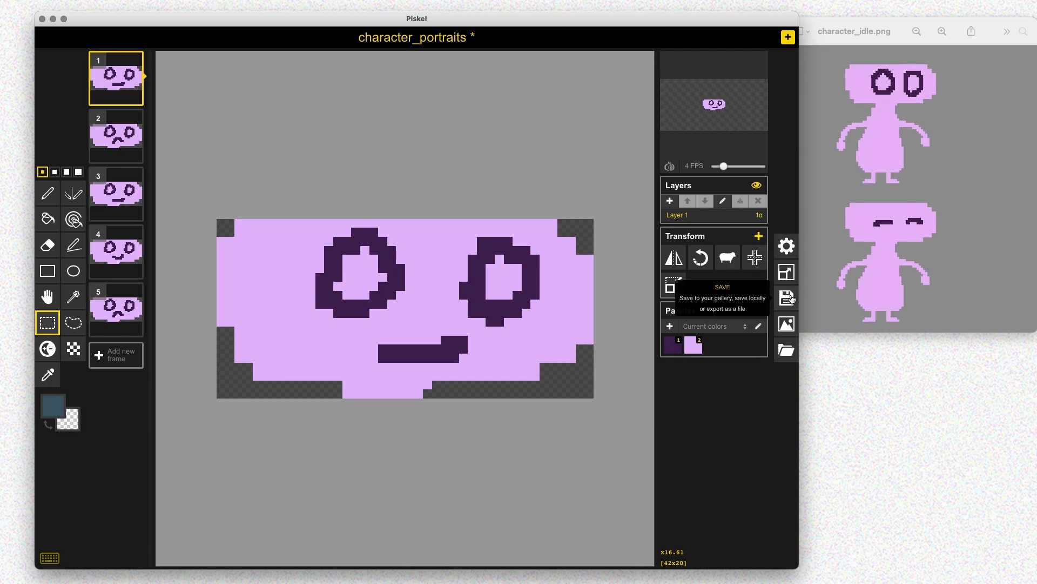
# Resize the sprite with its canvas content to 128 px wide, maintaining the aspect ratio, and save it
pyautogui.click(787, 273)
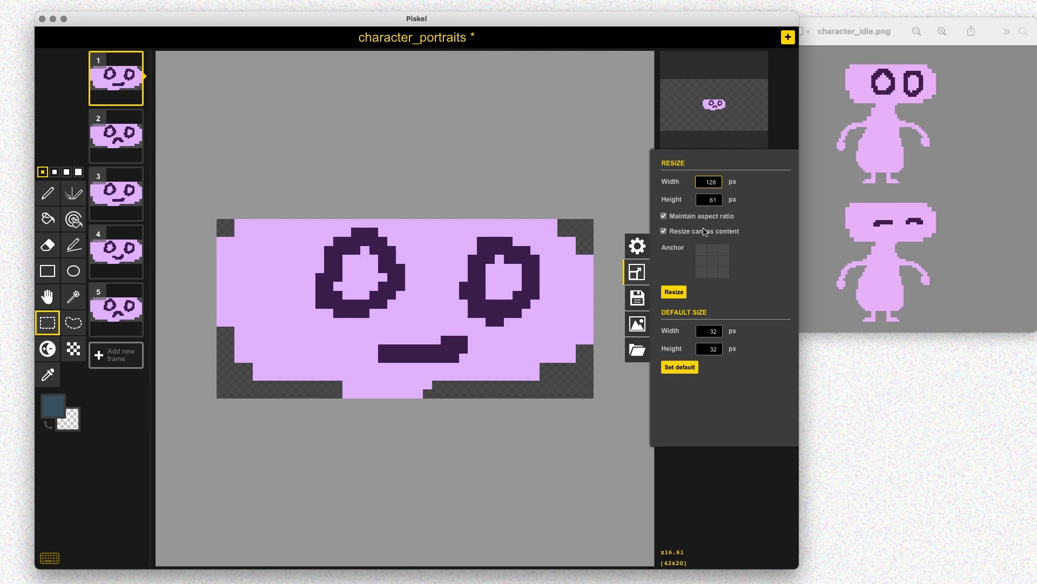
pyautogui.click(665, 290)
pyautogui.scroll(-1, 412, 284)
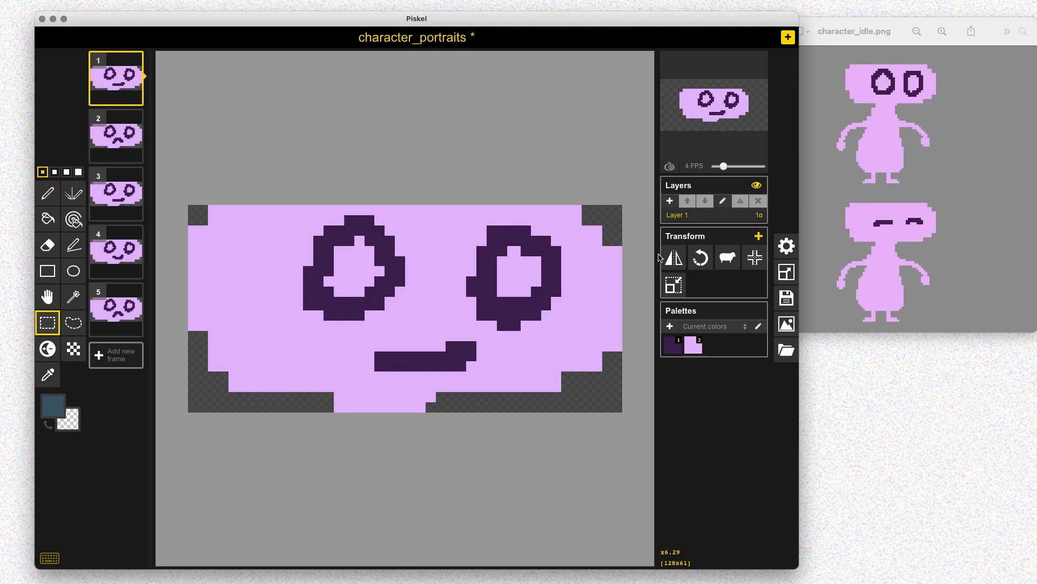
pyautogui.press('super+s')
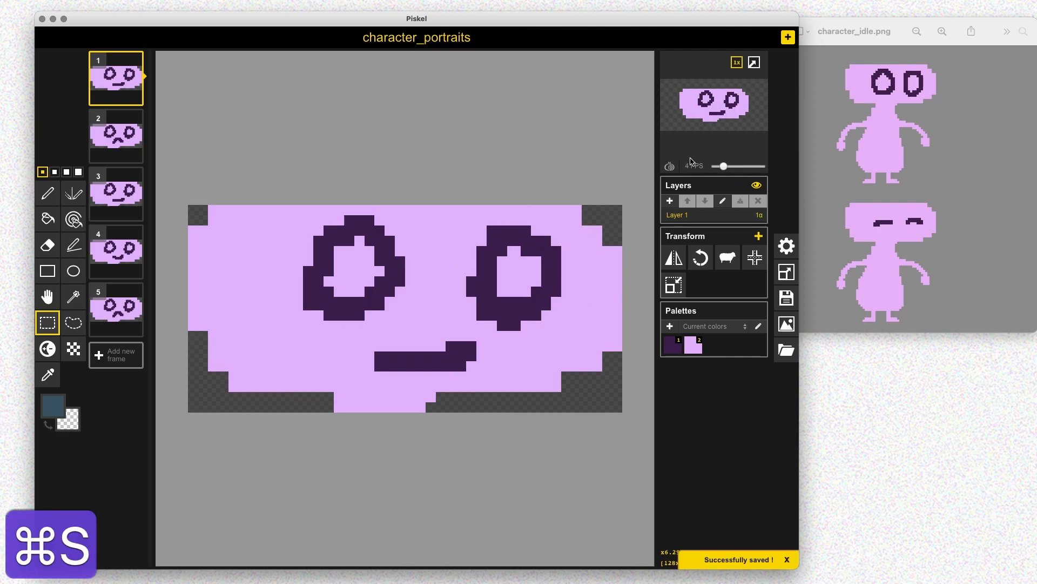
# Export the frames as PNGs with the prefix character_portraits_ in a ZIP archive named character_portraits in the Character_Animation folder
pyautogui.click(787, 326)
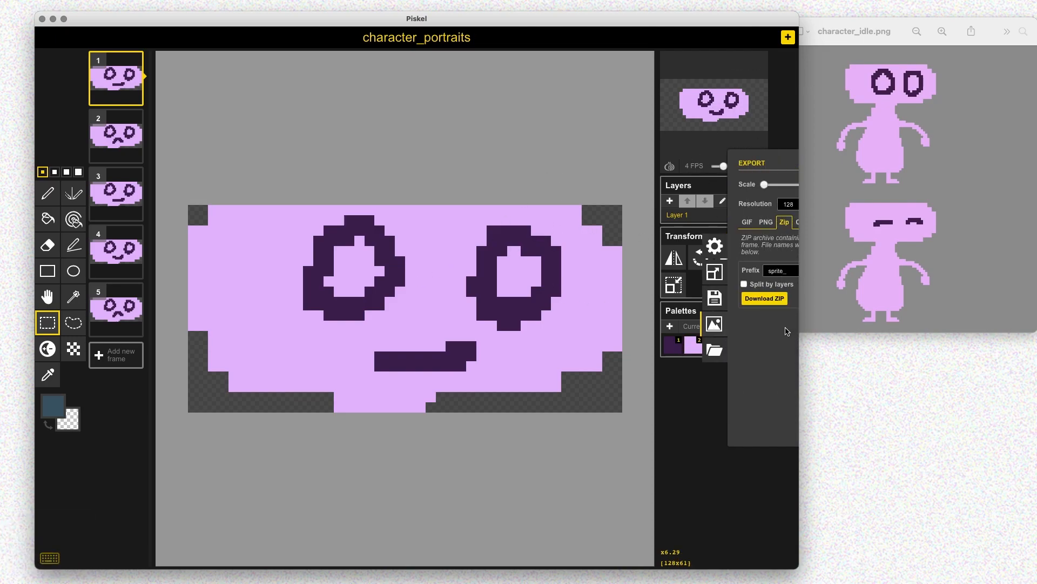
pyautogui.click(718, 270)
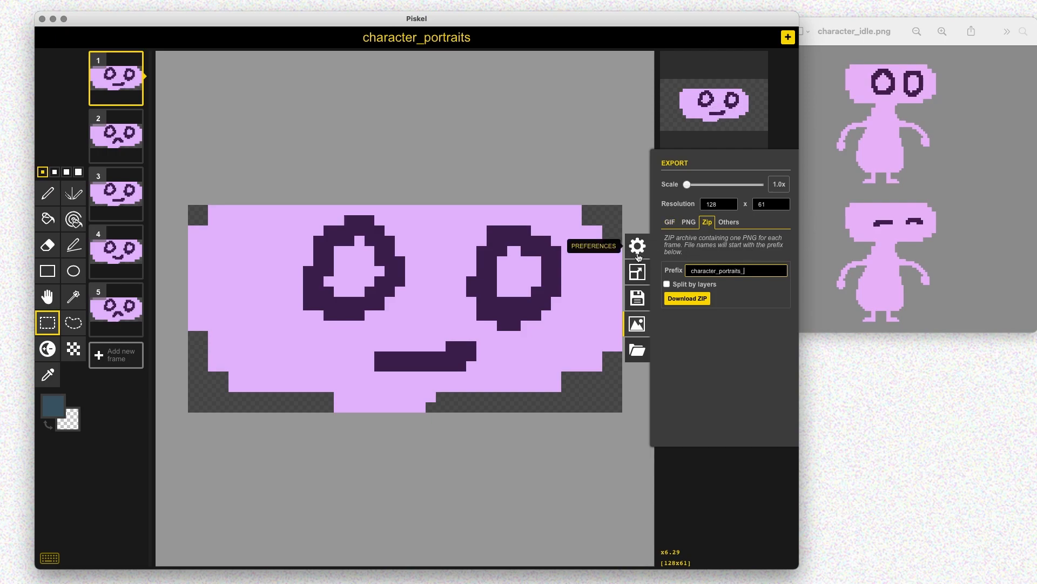
pyautogui.click(687, 299)
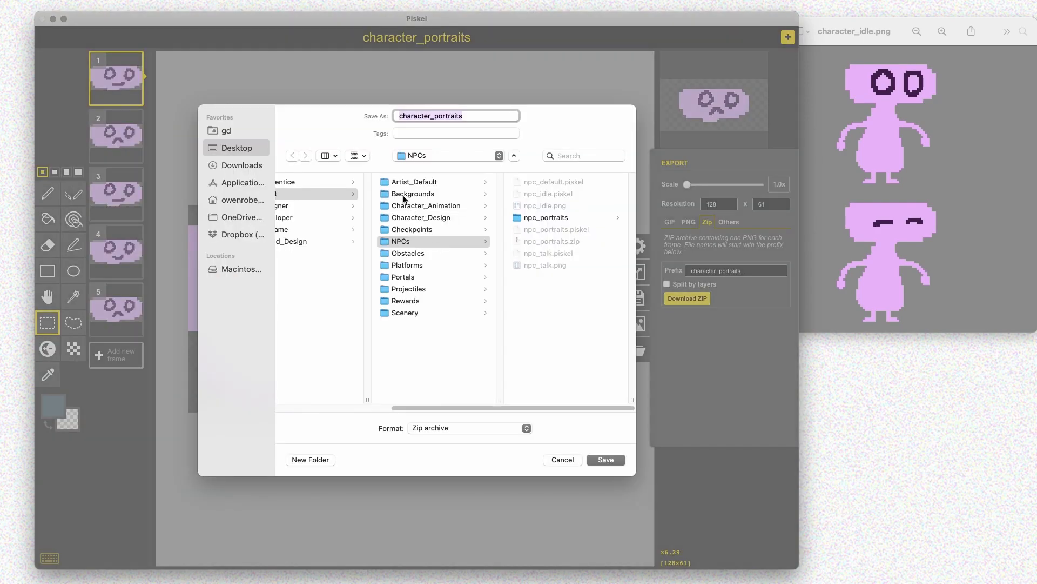
pyautogui.click(427, 207)
pyautogui.click(606, 459)
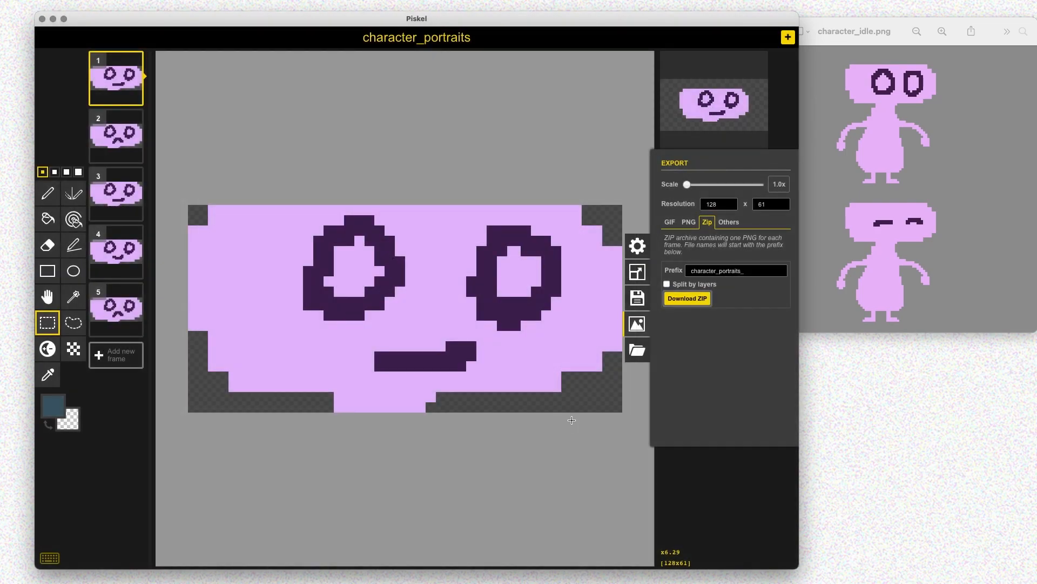
pyautogui.click(637, 324)
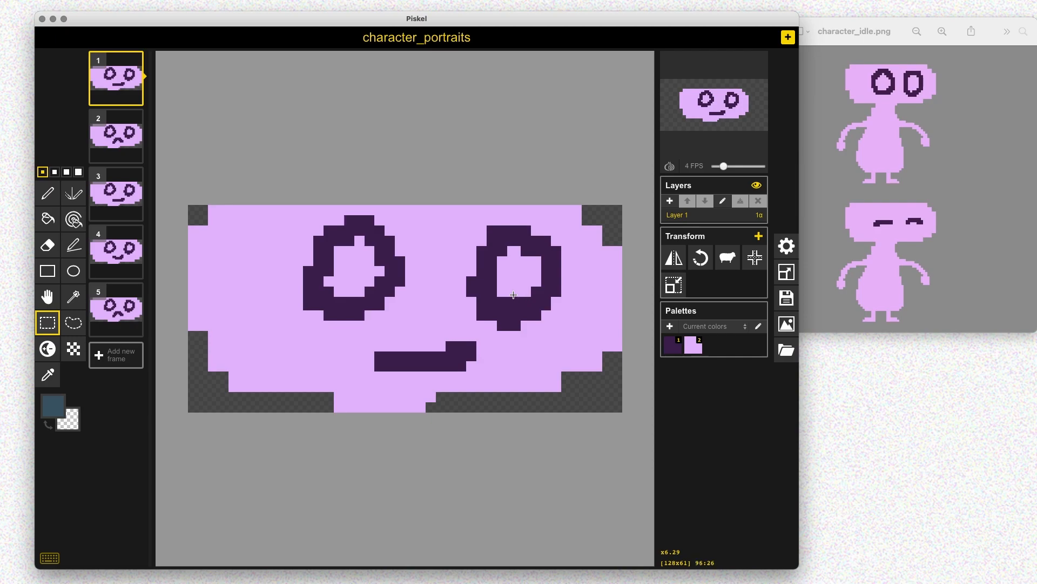
# Switch to Finder and extract character_portraits.zip in the Character_Animation folder
pyautogui.press('super+Tab')
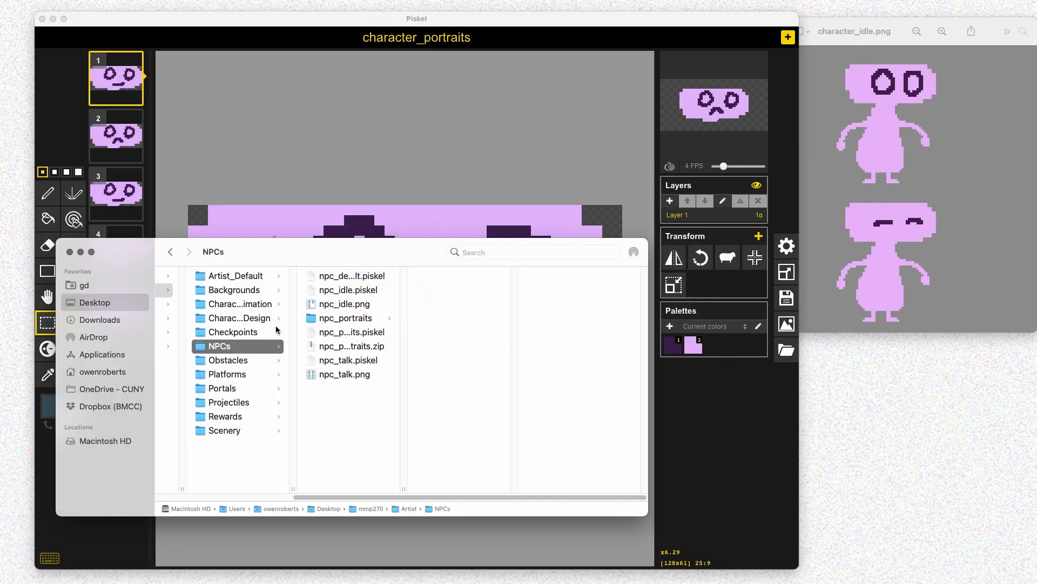
pyautogui.click(244, 303)
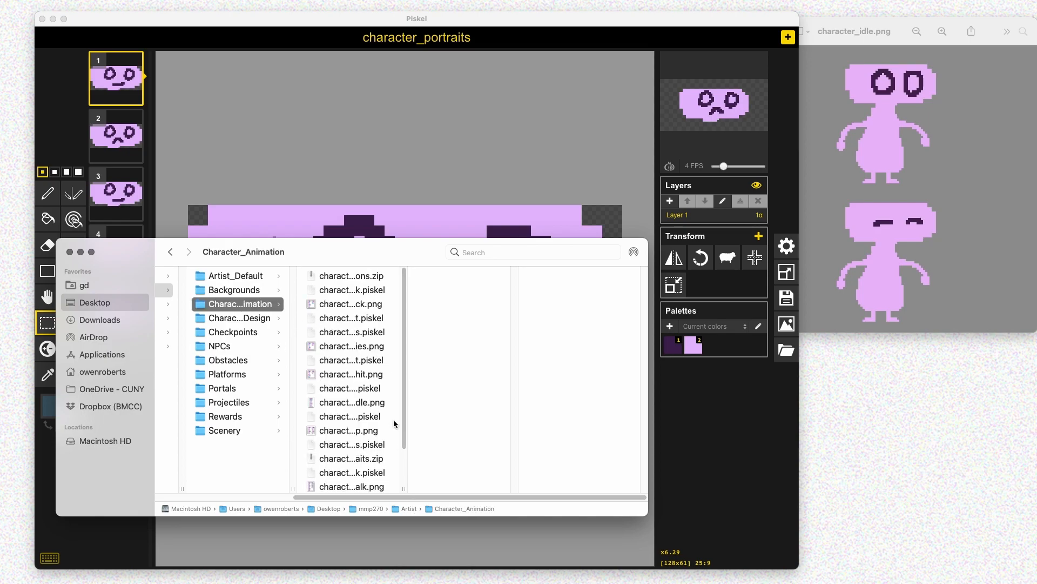
pyautogui.scroll(-3, 387, 417)
pyautogui.doubleClick(343, 415)
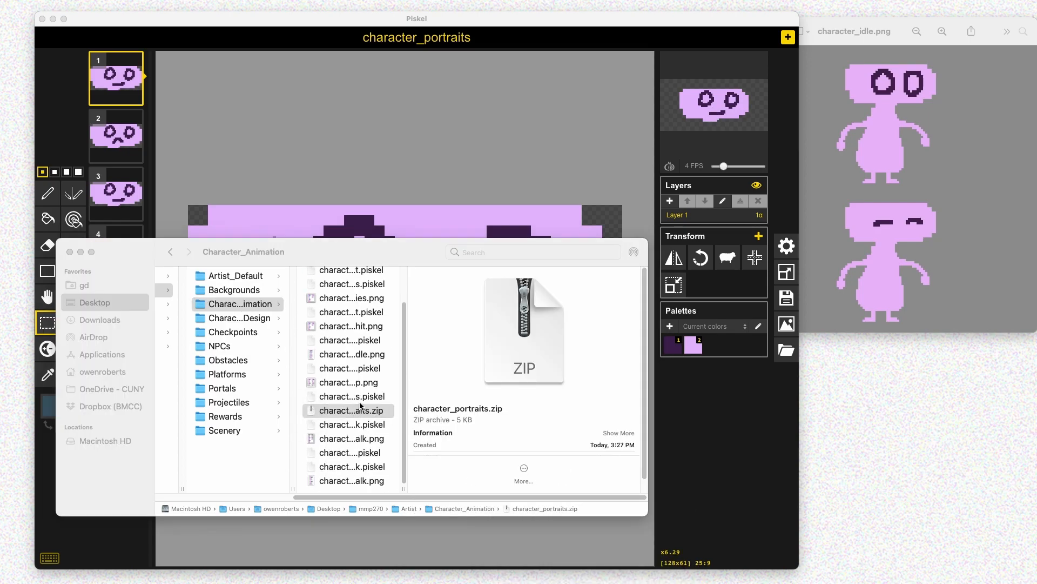
# Preview the five portrait PNGs in the extracted character_portraits folder
pyautogui.click(464, 287)
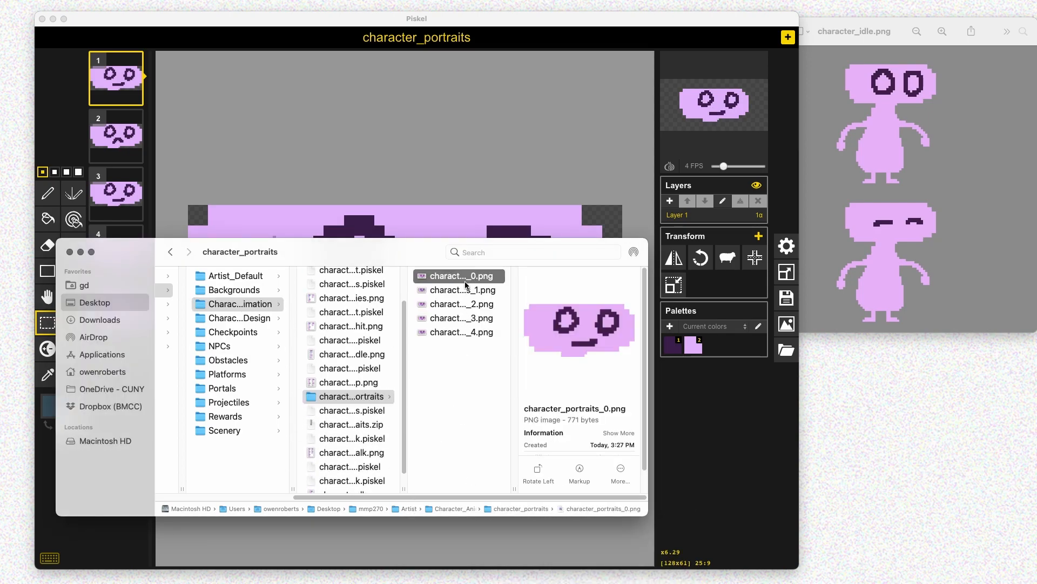
pyautogui.press('space')
pyautogui.press('Down')
pyautogui.press('Down')
pyautogui.press('Down')
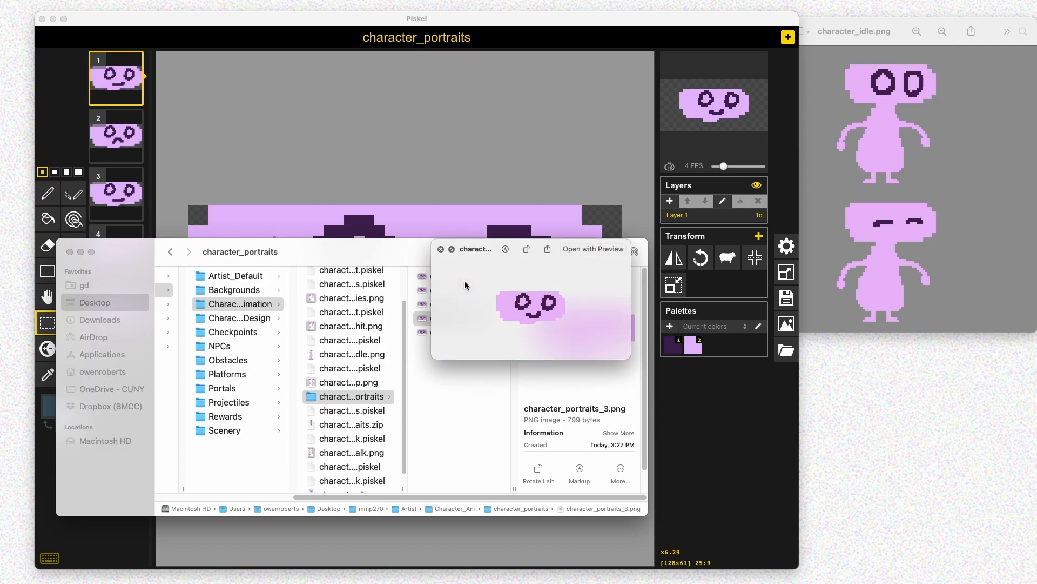
pyautogui.press('space')
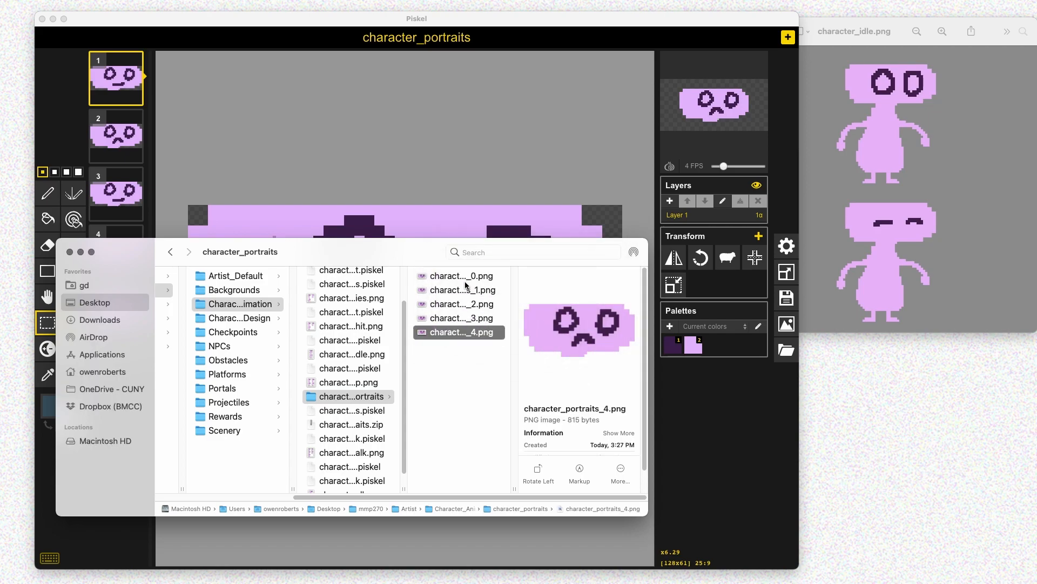
pyautogui.press('Left')
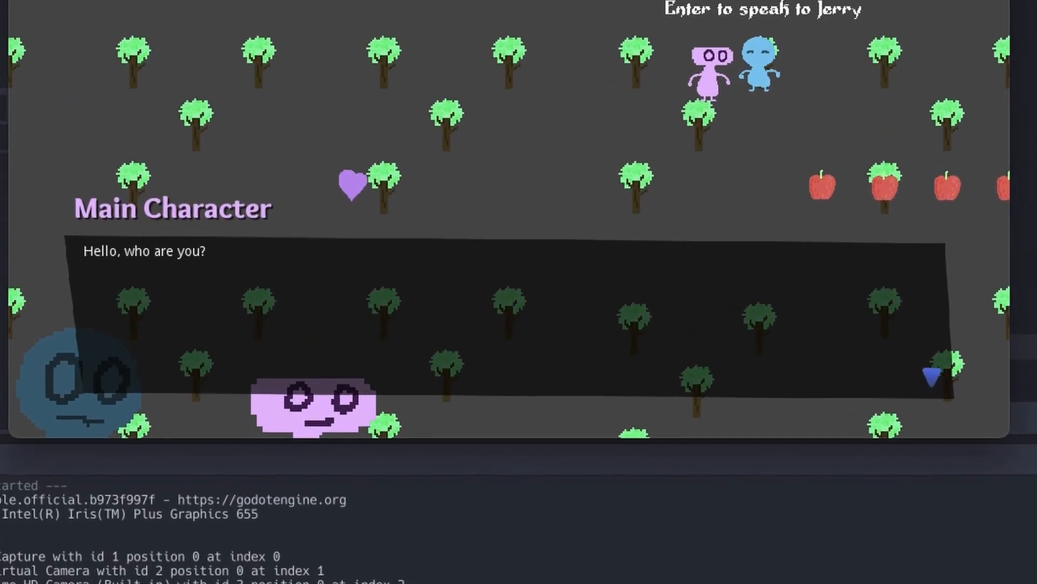
pyautogui.press('Return')
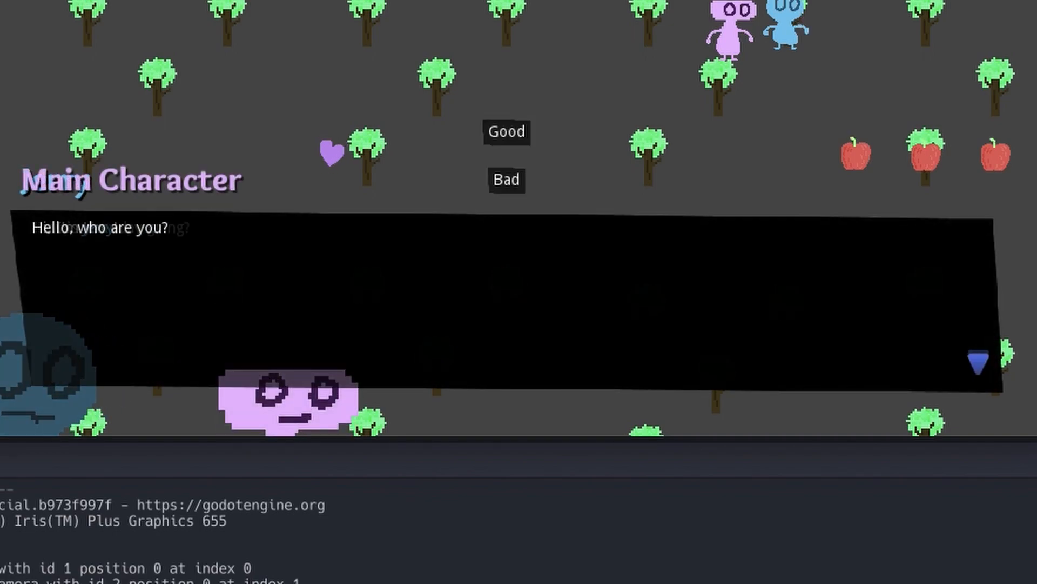
pyautogui.press('super+z')
pyautogui.press('super+z')
pyautogui.press('super+z')
pyautogui.press('super+z')
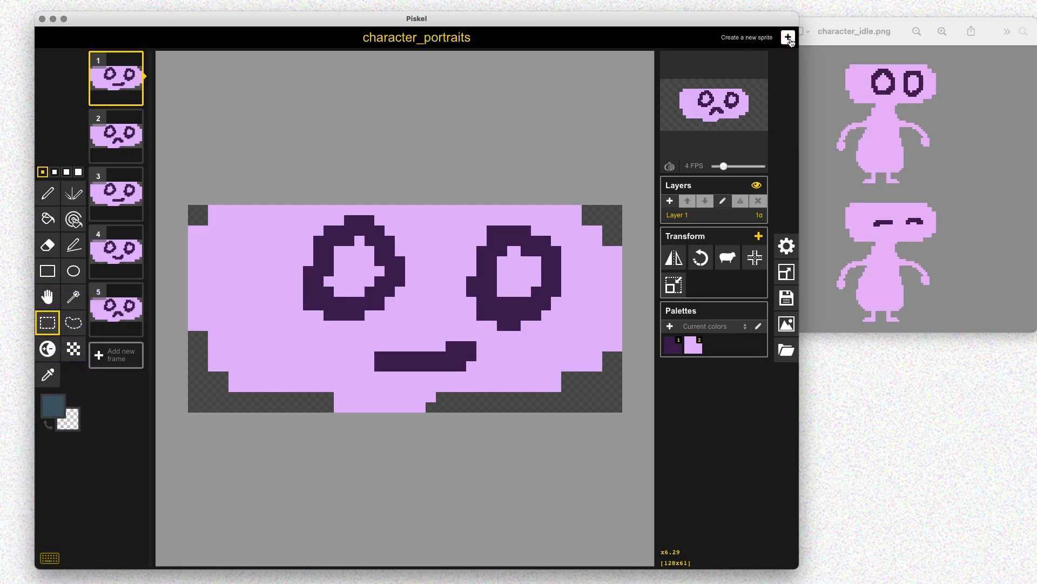
# Create a new sprite in a separate window, replacing the character_portraits window, and enlarge the new window
pyautogui.click(788, 38)
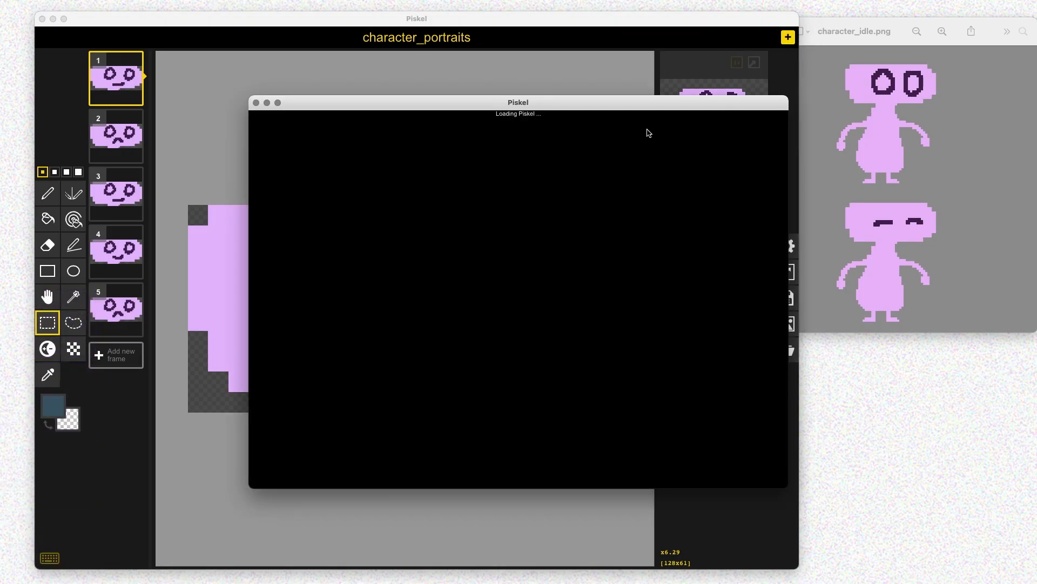
pyautogui.click(43, 19)
pyautogui.moveTo(359, 102); pyautogui.dragTo(156, 39)
pyautogui.moveTo(585, 424); pyautogui.dragTo(711, 533)
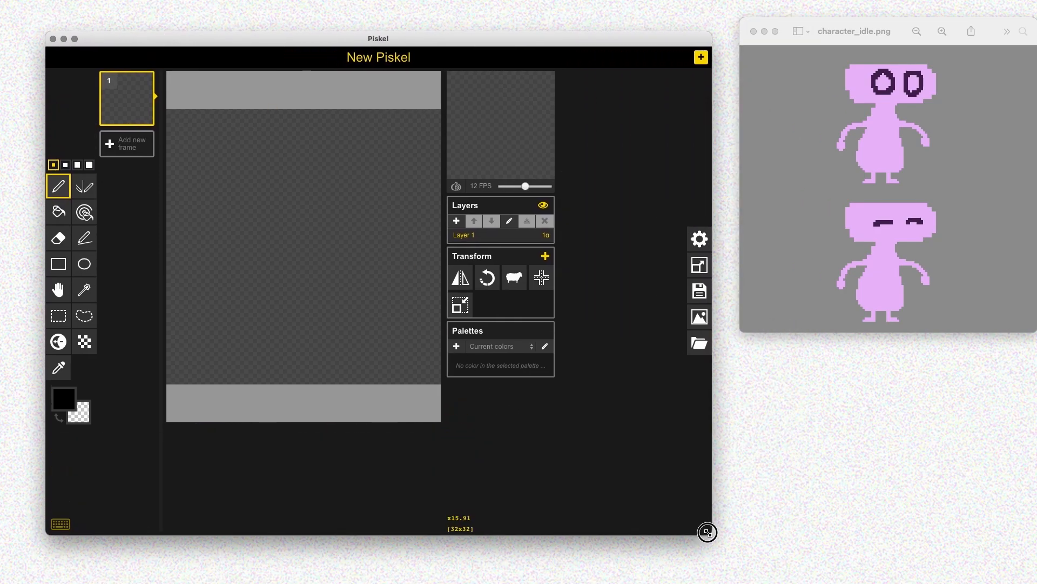
# Title the new sprite dialog_arrow and save it as a .piskel file in the NPCs folder
pyautogui.click(574, 290)
pyautogui.tripleClick(626, 184)
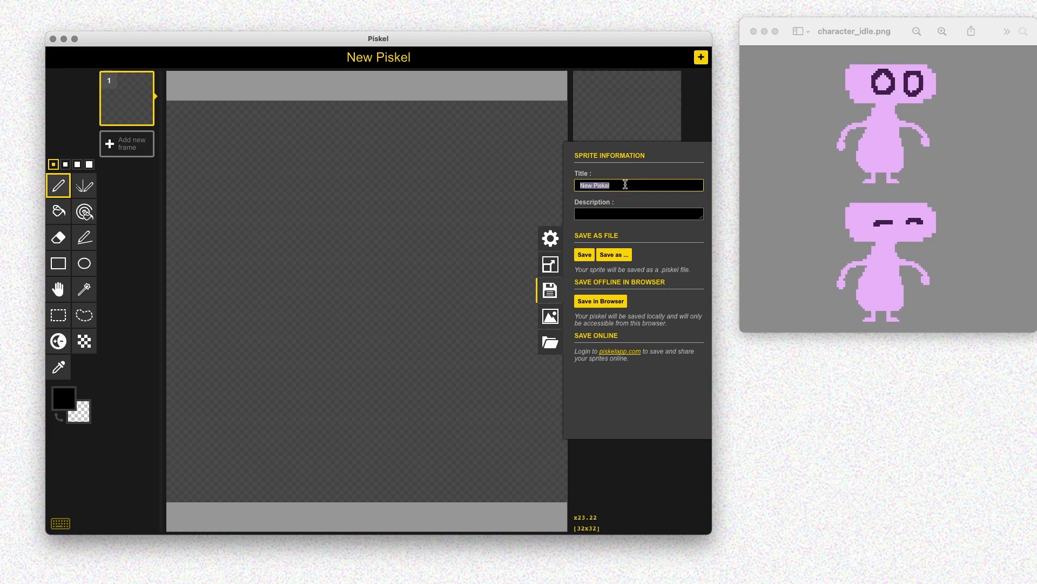
pyautogui.write('dialog_arrow')
pyautogui.click(613, 255)
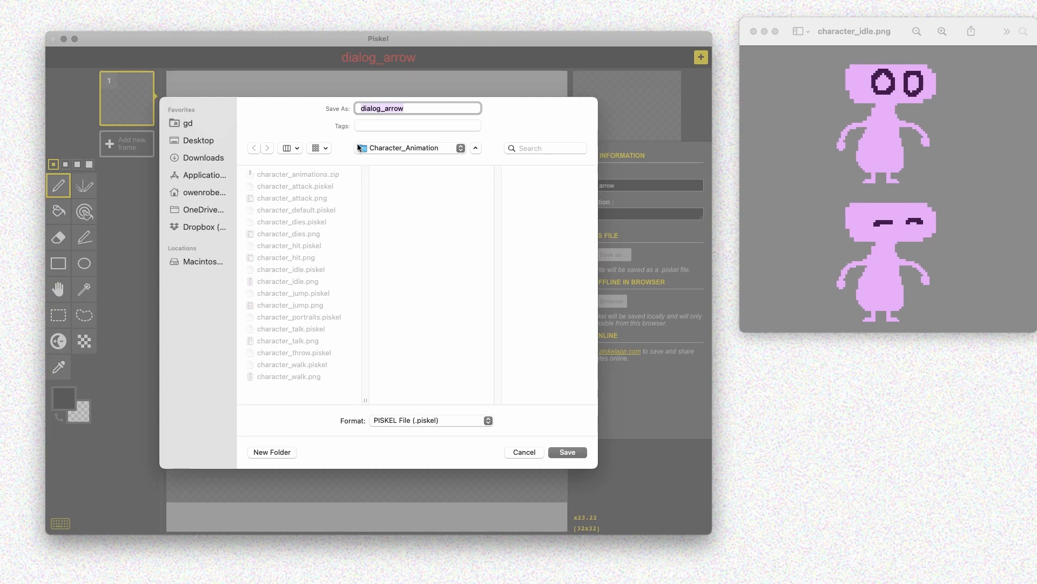
pyautogui.click(358, 148)
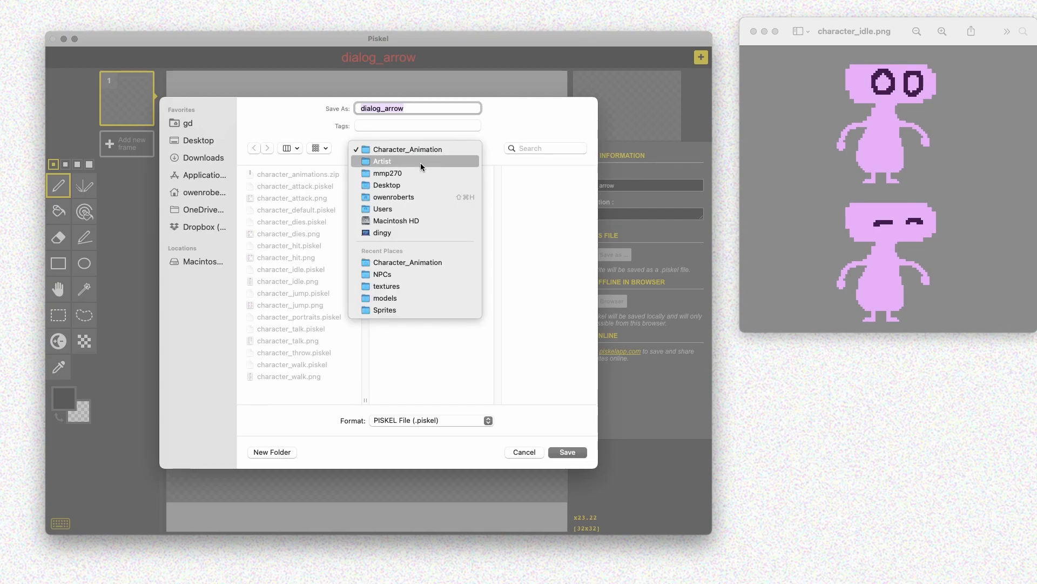
pyautogui.click(421, 162)
pyautogui.click(513, 233)
pyautogui.click(567, 452)
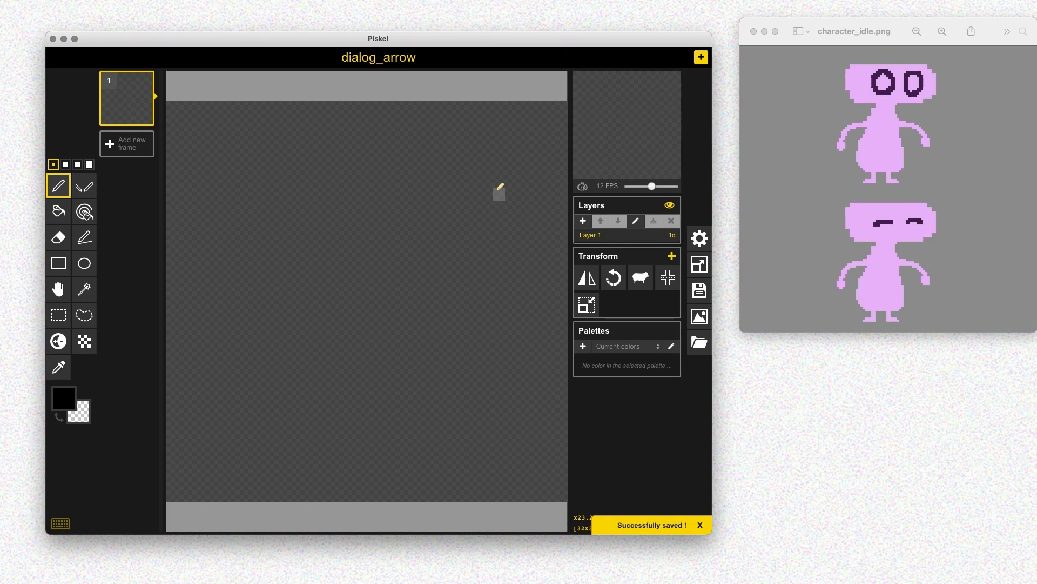
# Resize the dialog_arrow sprite to 16 x 16 px, maintaining the aspect ratio
pyautogui.click(700, 264)
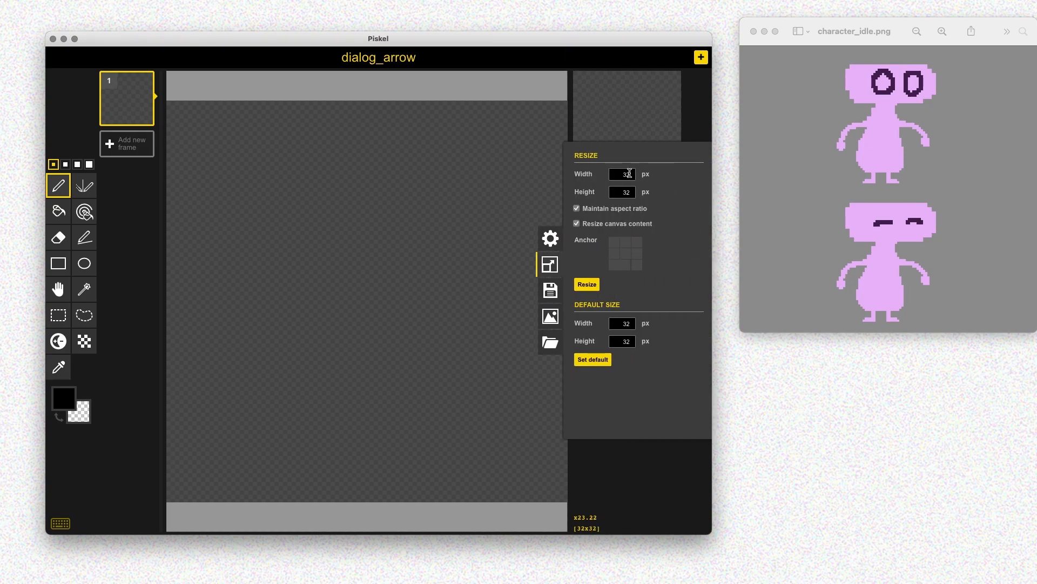
pyautogui.doubleClick(625, 174)
pyautogui.press('Return')
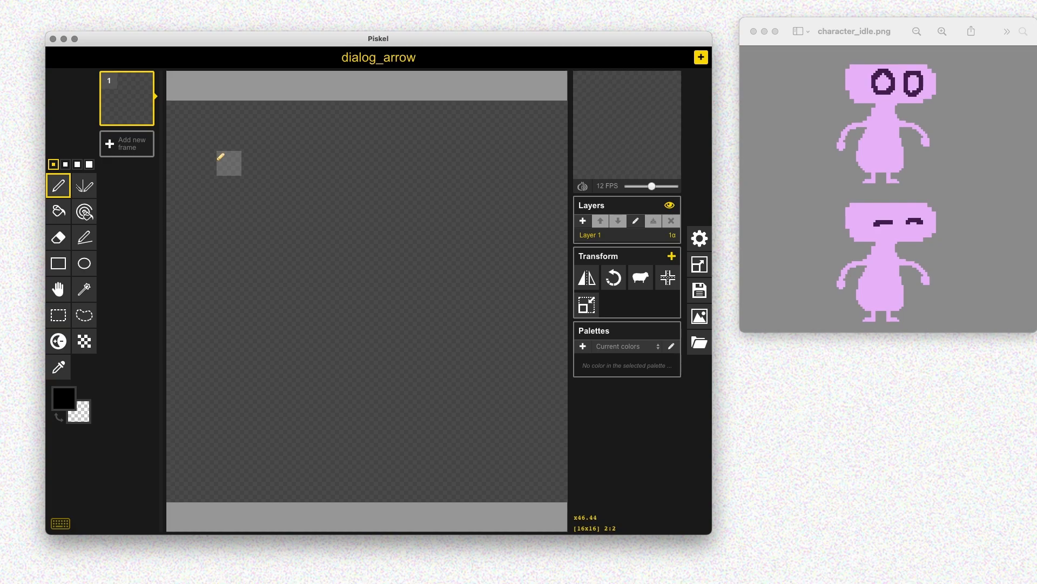
# Draw a black V-shaped downward arrow across the full canvas height with a 2 px pen, discarding the first thin stroke
pyautogui.moveTo(204, 138)
pyautogui.mouseDown()
pyautogui.moveTo(282, 356)
pyautogui.moveTo(351, 489)
pyautogui.mouseUp()
pyautogui.press('super+z')
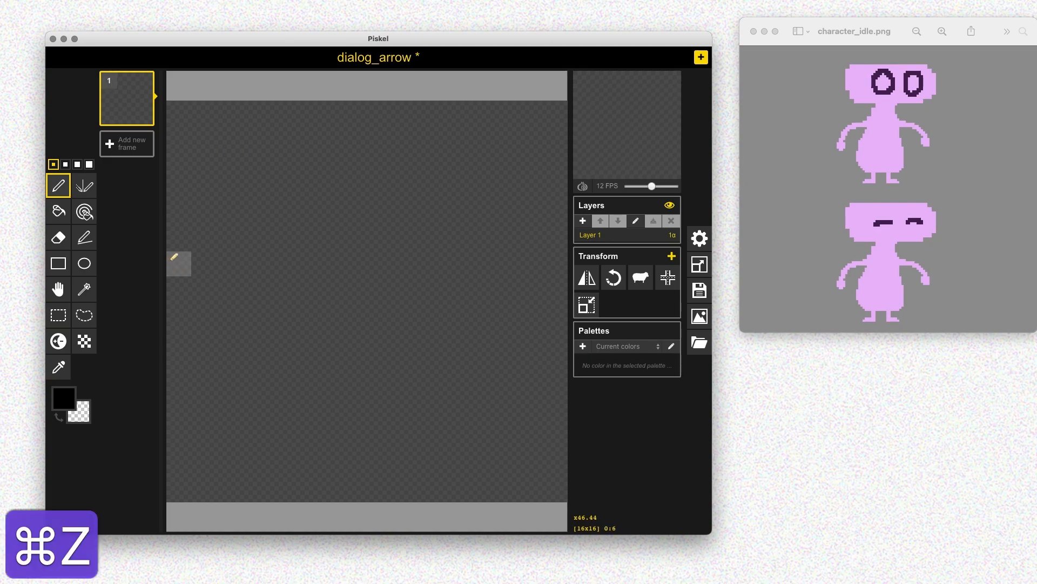
pyautogui.press(']')
pyautogui.moveTo(229, 138)
pyautogui.mouseDown()
pyautogui.moveTo(279, 338)
pyautogui.moveTo(379, 489)
pyautogui.moveTo(429, 388)
pyautogui.moveTo(454, 289)
pyautogui.moveTo(504, 213)
pyautogui.moveTo(530, 125)
pyautogui.mouseUp()
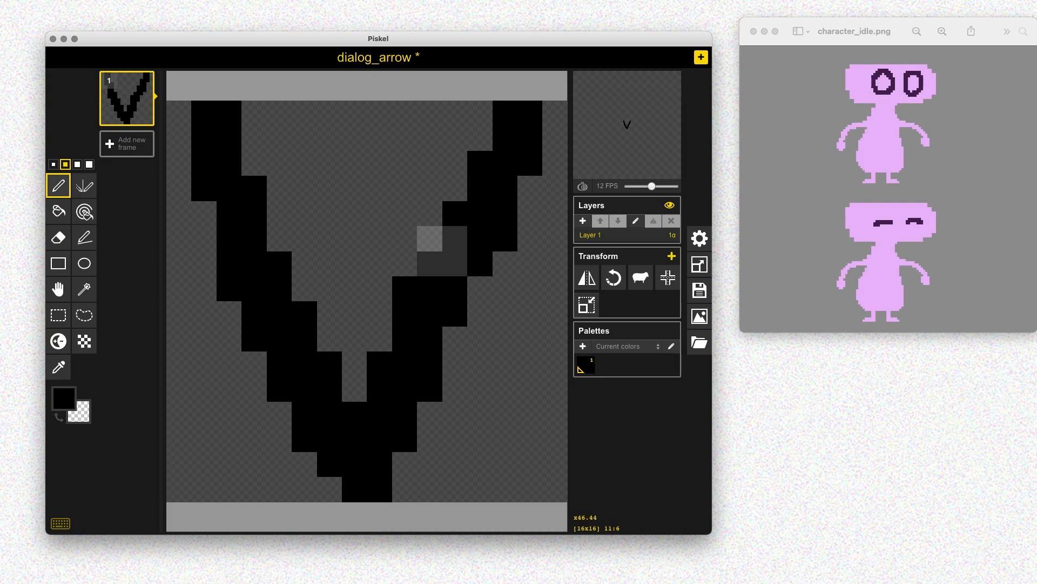
pyautogui.moveTo(505, 263); pyautogui.dragTo(479, 288)
pyautogui.click(530, 213)
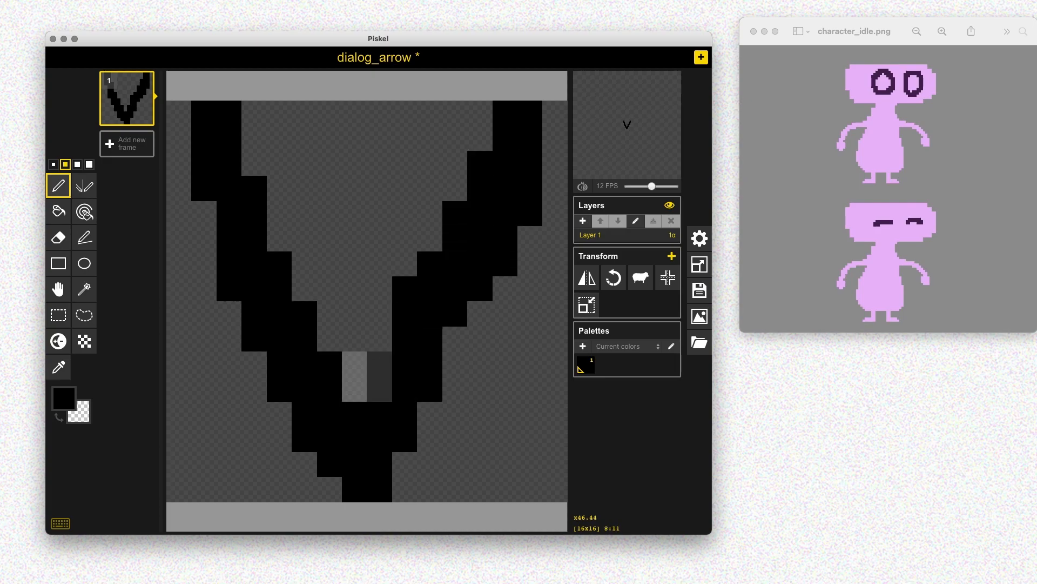
pyautogui.click(455, 339)
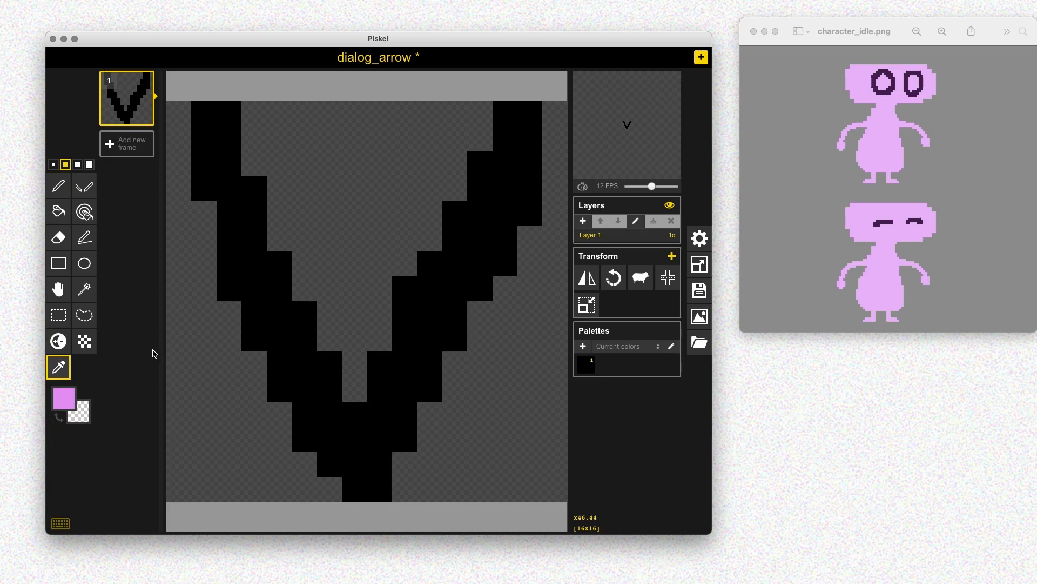
# Fill the black arrow with pink using the Paint bucket tool and save the sprite
pyautogui.click(59, 211)
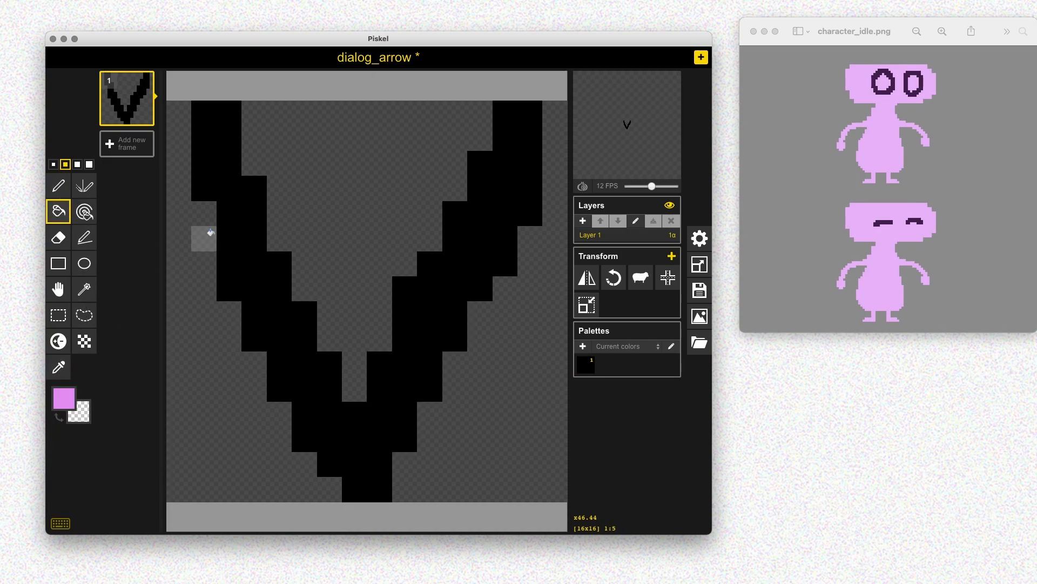
pyautogui.click(227, 296)
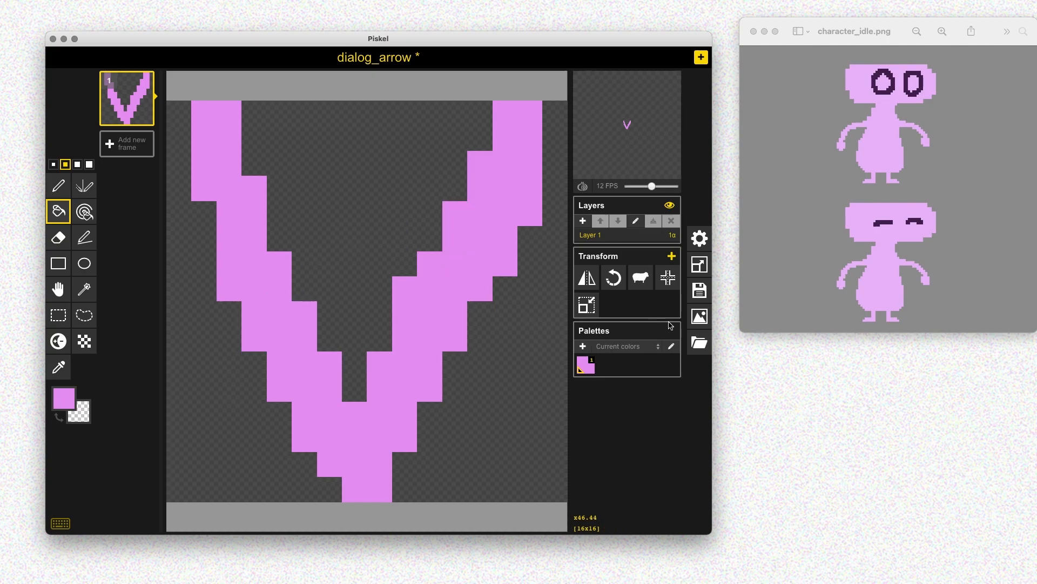
pyautogui.click(699, 290)
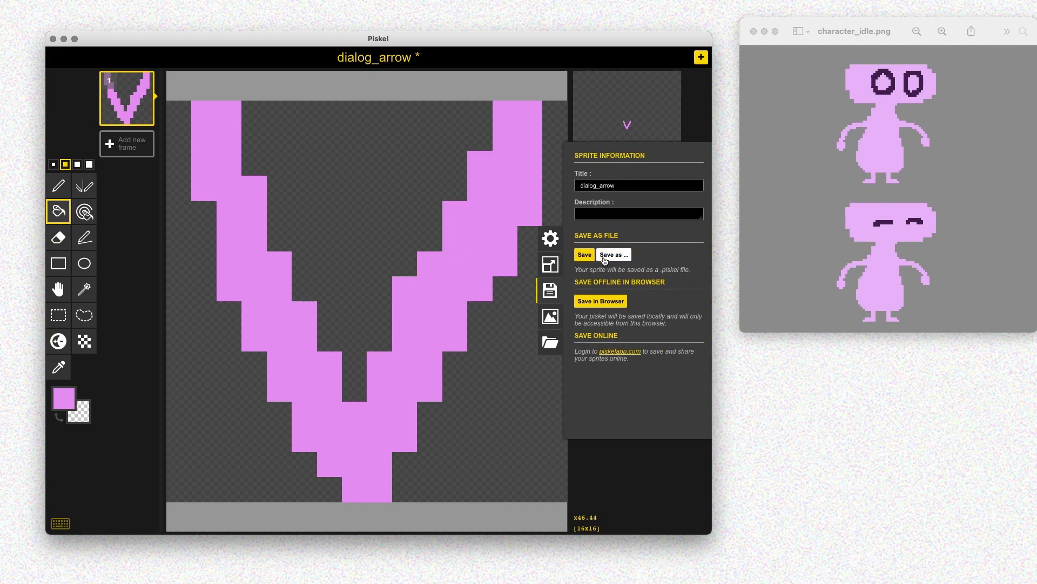
pyautogui.click(584, 254)
# Export the arrow sprite as the PNG image dialog_arrow in the NPCs folder
pyautogui.click(692, 323)
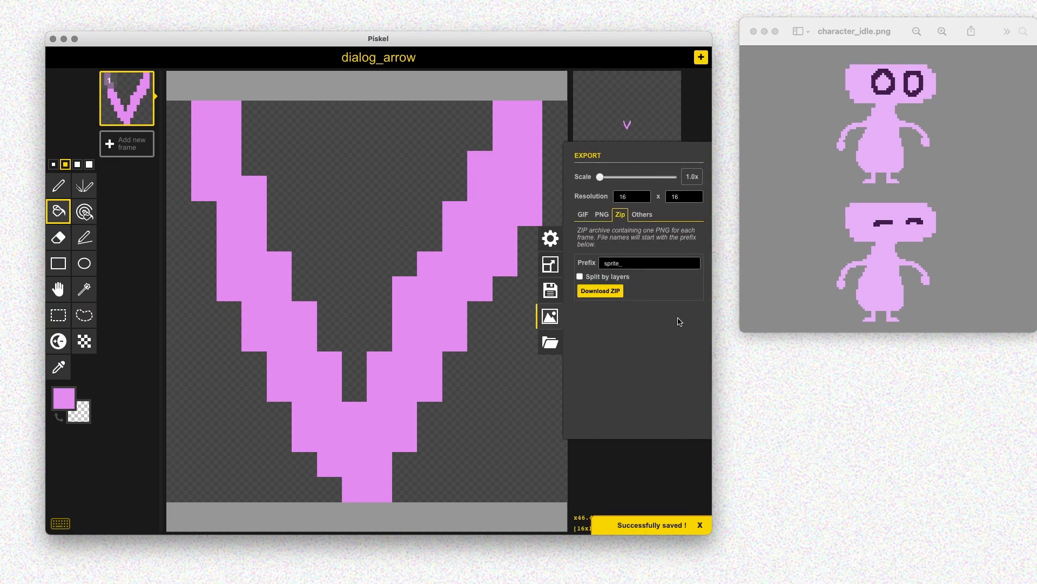
pyautogui.click(610, 218)
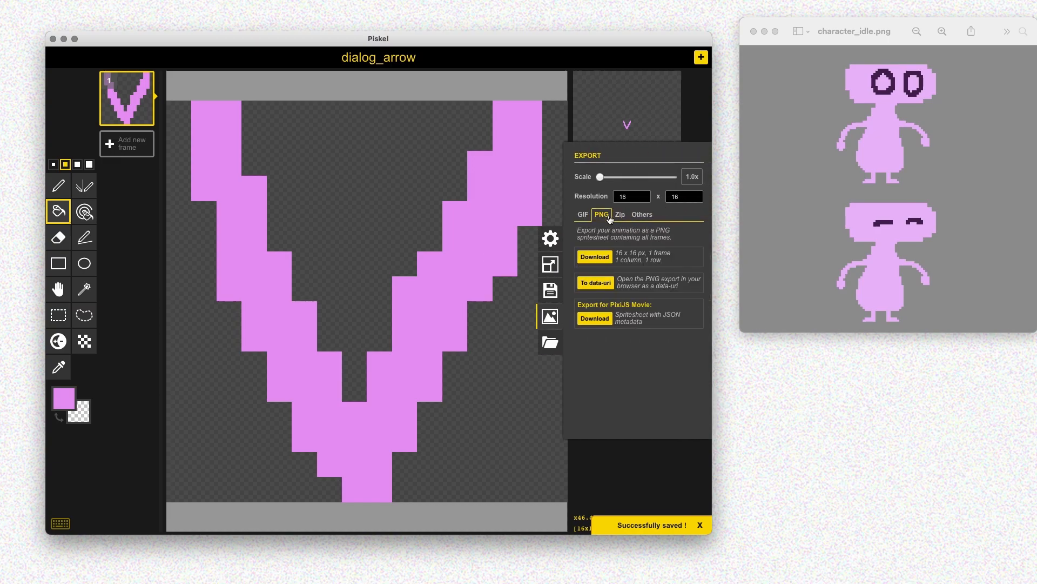
pyautogui.click(594, 256)
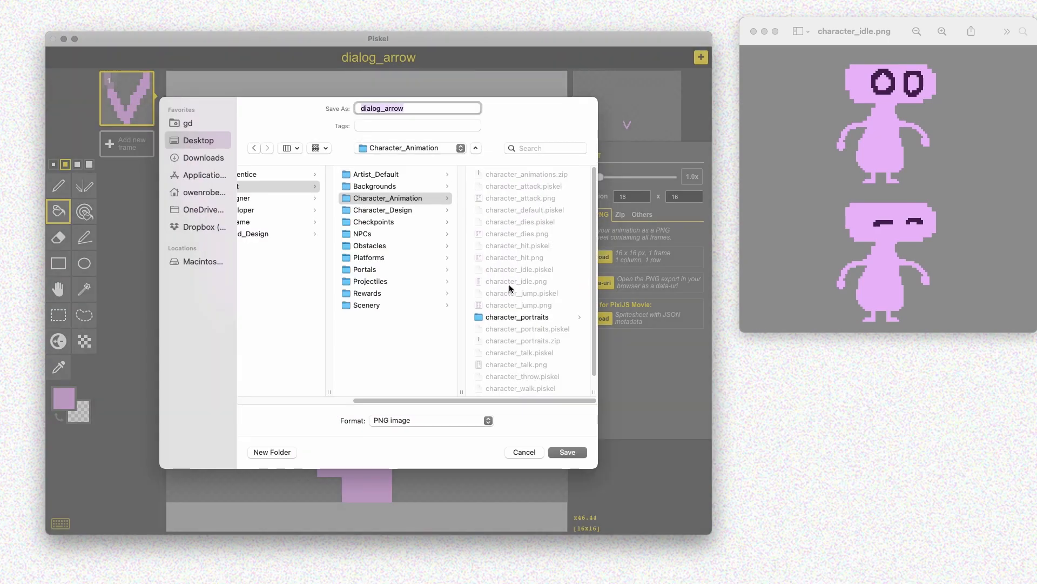
pyautogui.click(380, 235)
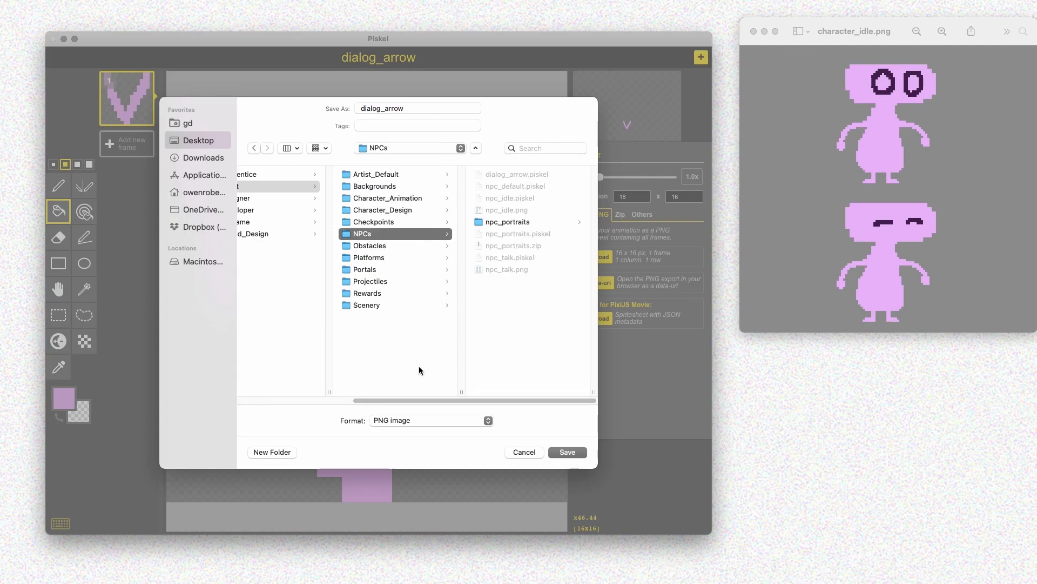
pyautogui.click(567, 452)
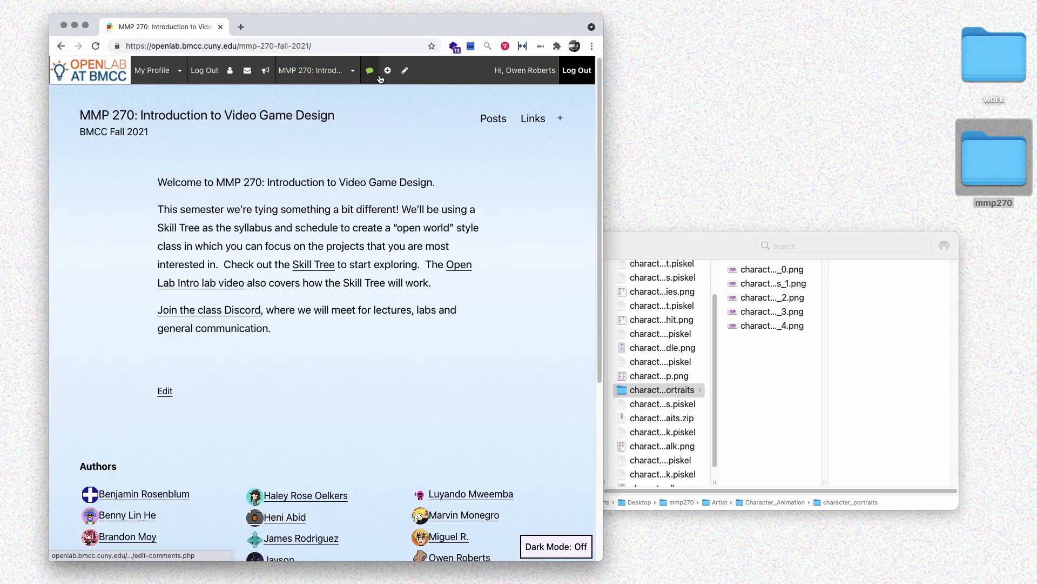
# Create a new post on the MMP 270 OpenLab site in Chrome and assign it the NPCs category
pyautogui.moveTo(384, 77)
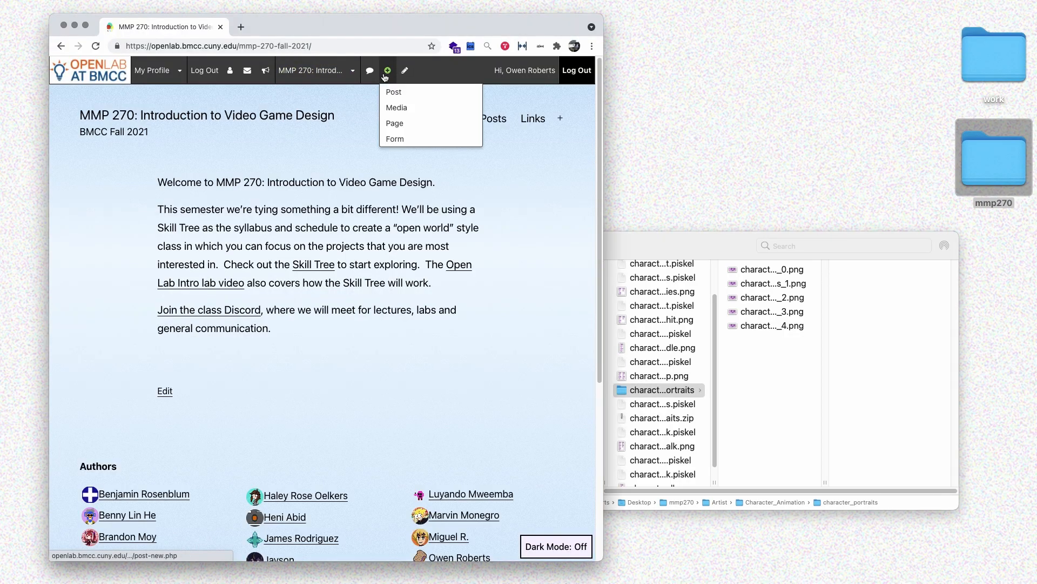
pyautogui.click(395, 92)
pyautogui.click(492, 217)
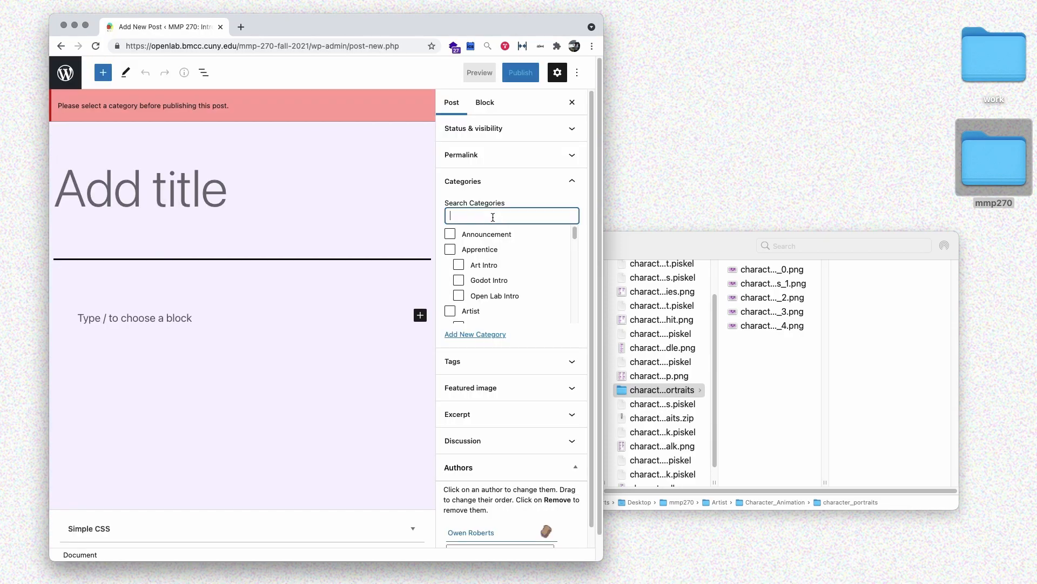
pyautogui.write('npc')
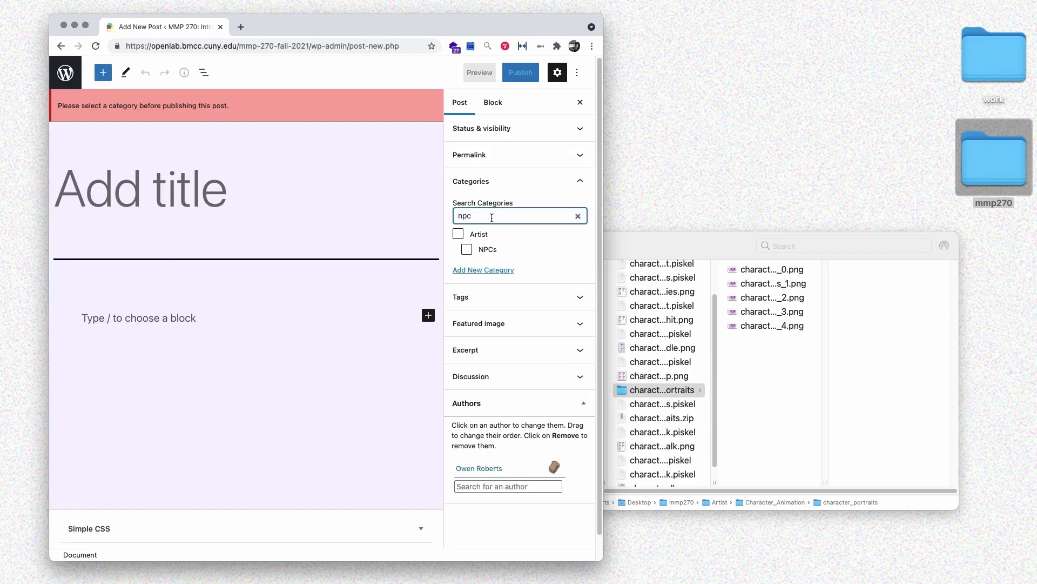
pyautogui.click(475, 251)
# Title the post "NPC art" and add the paragraph "NPC idle and talk sprite sheets:"
pyautogui.click(144, 174)
pyautogui.write('NPC a')
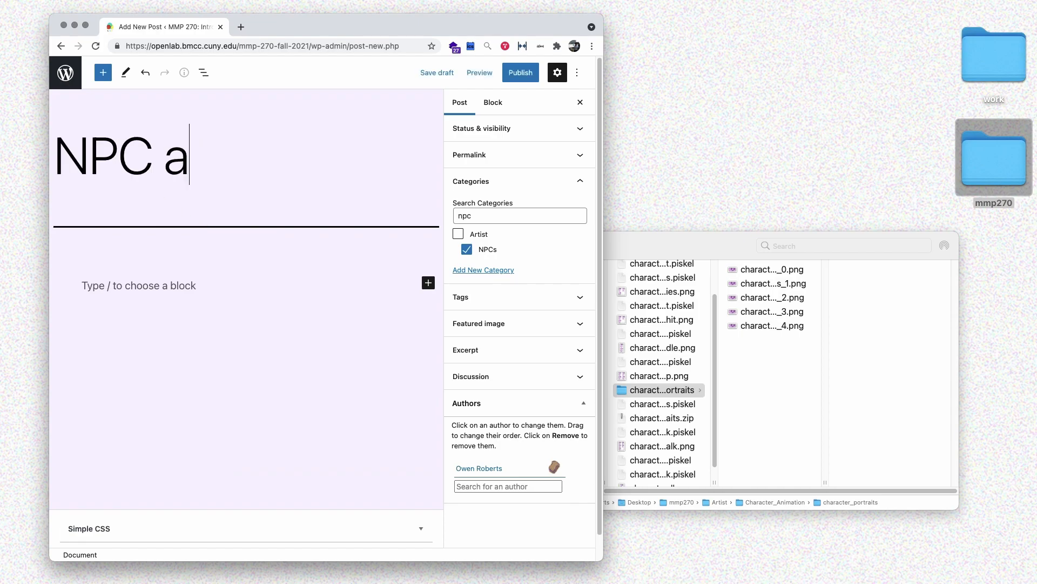
pyautogui.write('rt')
pyautogui.press('Return')
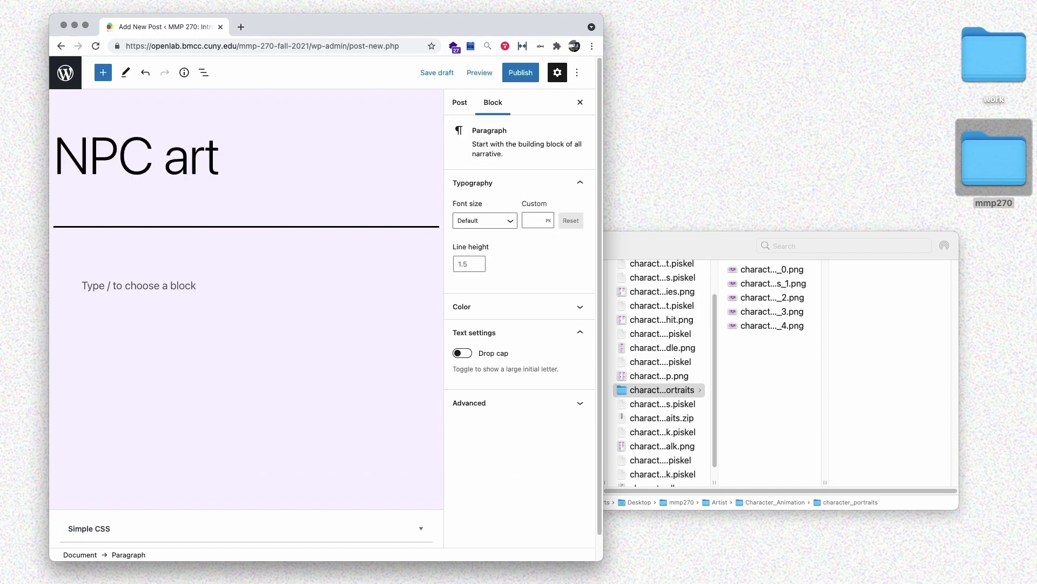
pyautogui.write('NPC idle')
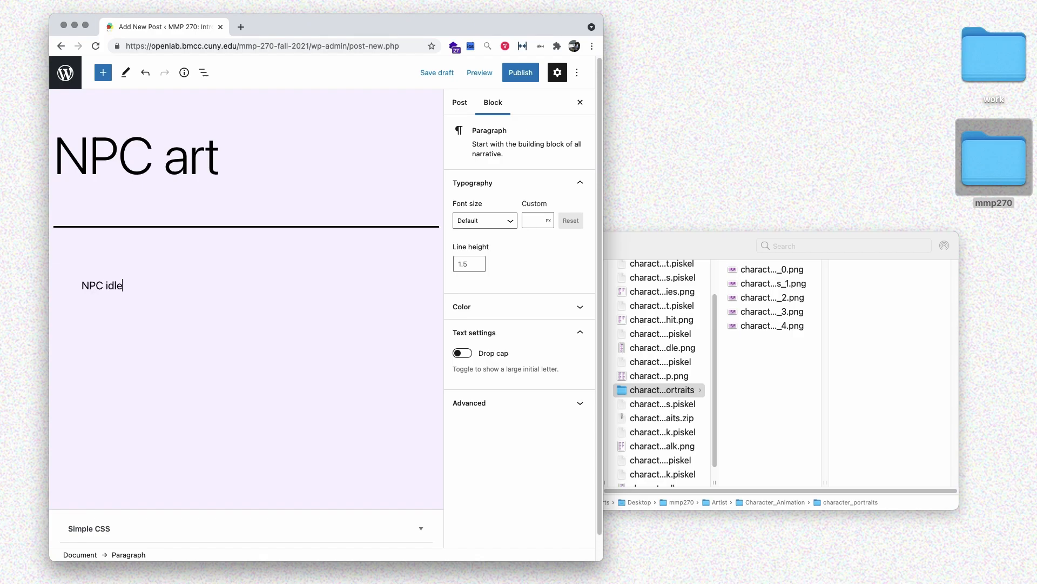
pyautogui.write(' and talk sprite sheets:')
pyautogui.press('Return')
# Insert npc_idle.png and npc_talk.png from the NPCs folder in Finder into the post below the sprite sheets paragraph
pyautogui.click(620, 246)
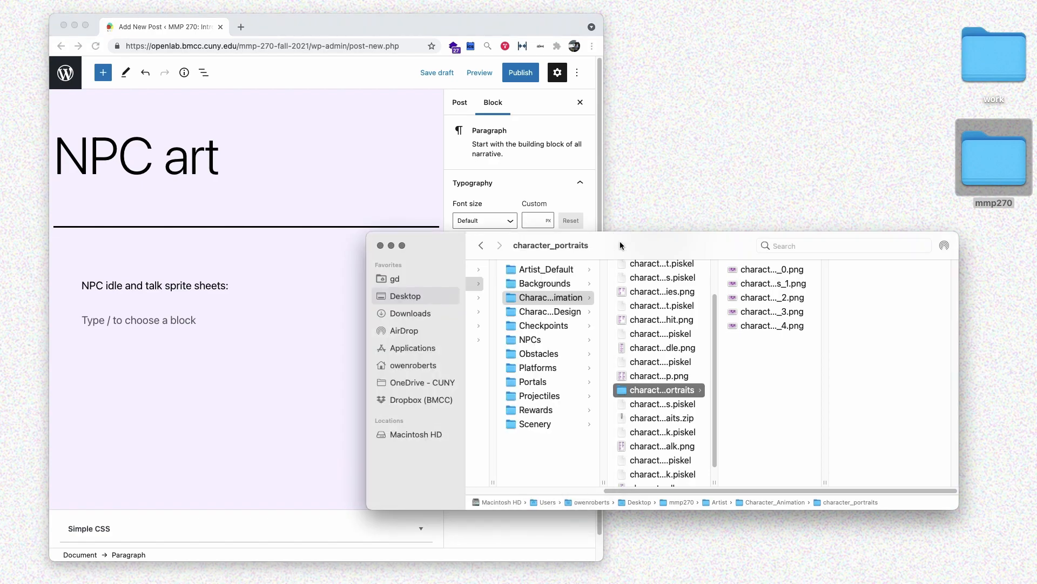
pyautogui.click(545, 342)
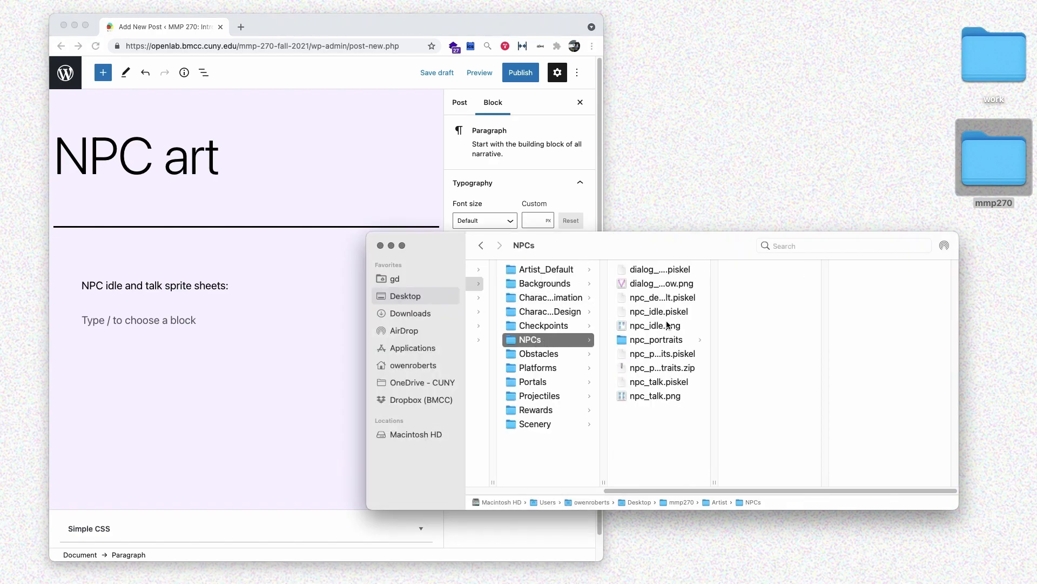
pyautogui.moveTo(653, 331); pyautogui.dragTo(127, 321)
pyautogui.moveTo(655, 396); pyautogui.dragTo(150, 438)
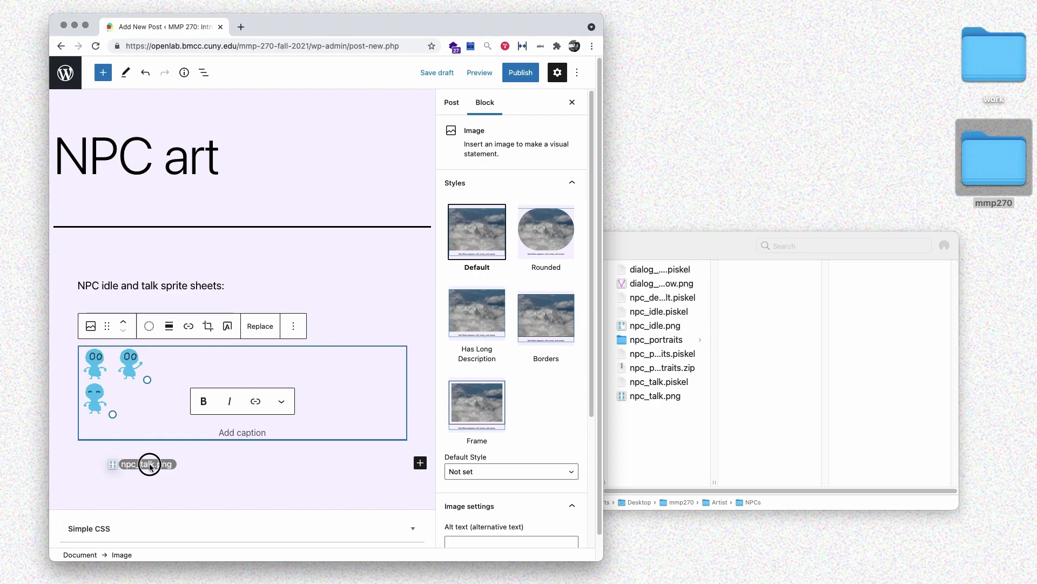
# Add the paragraph "NPC dialog portraits:" below the sprite sheet images
pyautogui.press('Return')
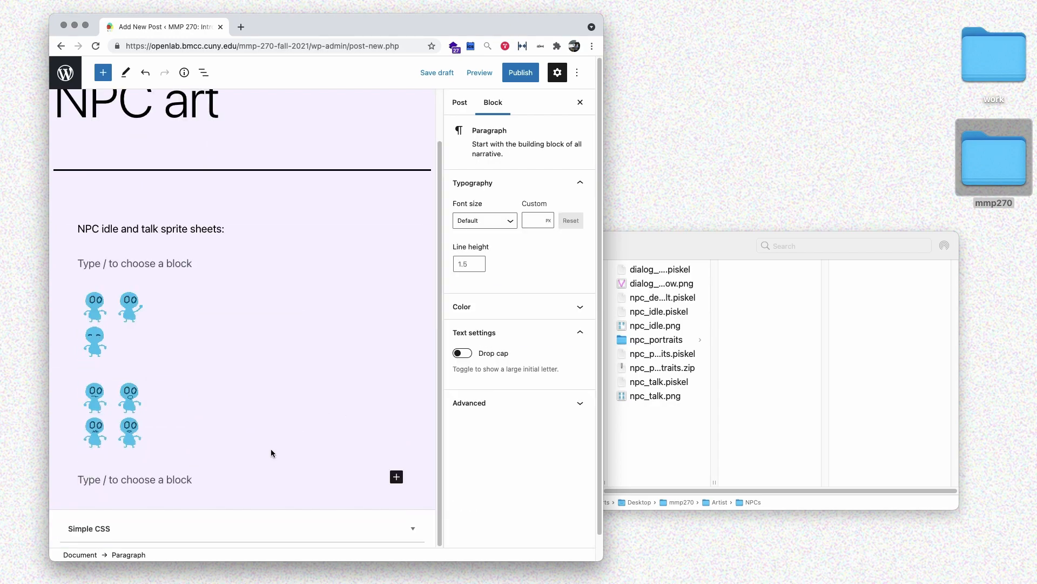
pyautogui.write('NPC dialog portraits:')
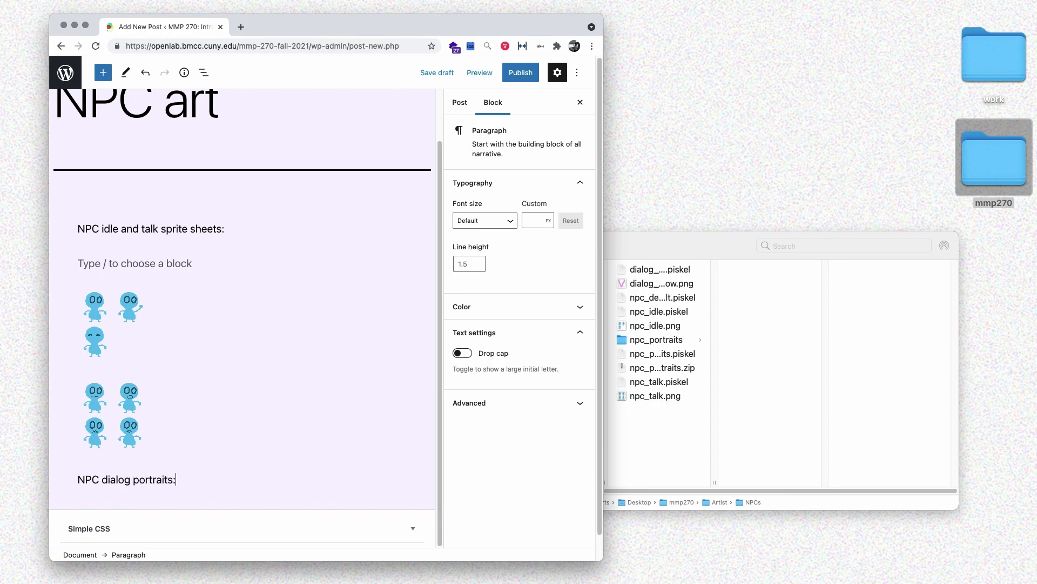
pyautogui.press('Return')
# Insert the four PNGs from the npc_portraits folder in Finder into the post as a gallery
pyautogui.click(808, 473)
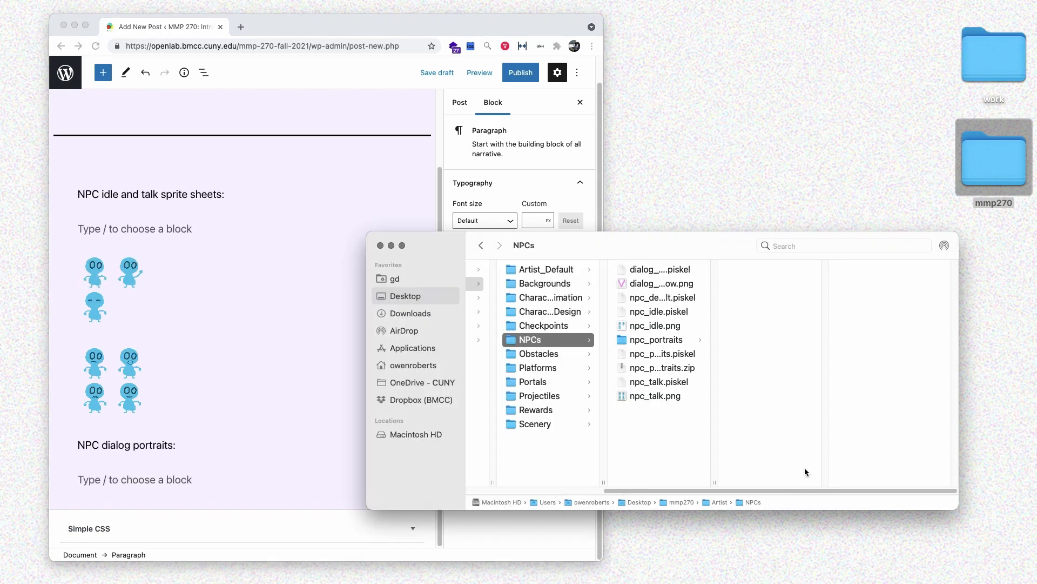
pyautogui.click(682, 344)
pyautogui.moveTo(742, 336); pyautogui.dragTo(736, 271)
pyautogui.moveTo(735, 274); pyautogui.dragTo(210, 480)
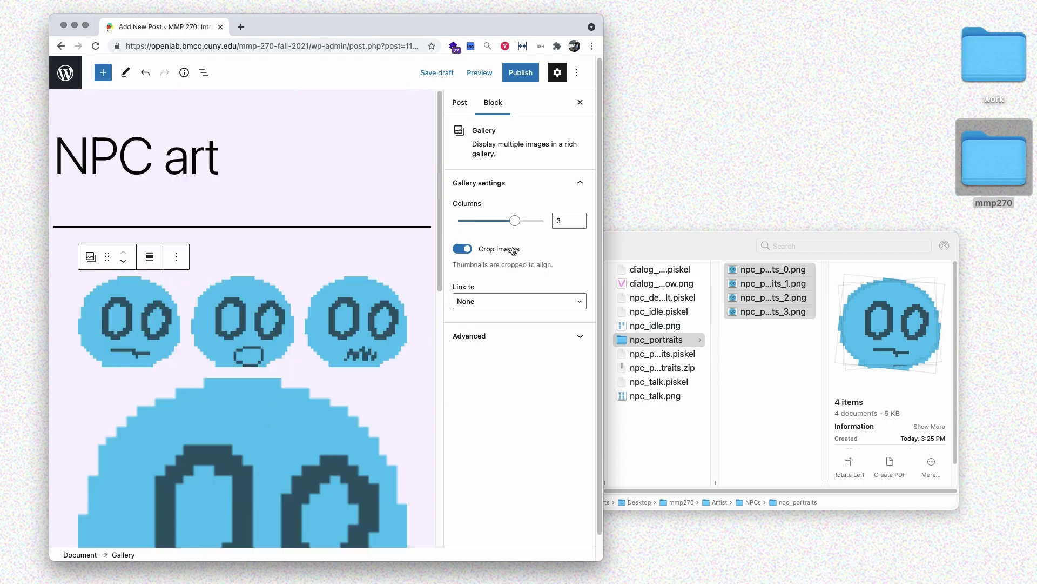
# Set the portrait gallery to 4 columns without image cropping and move it below the "NPC dialog portraits:" paragraph
pyautogui.moveTo(516, 222); pyautogui.dragTo(544, 221)
pyautogui.click(488, 248)
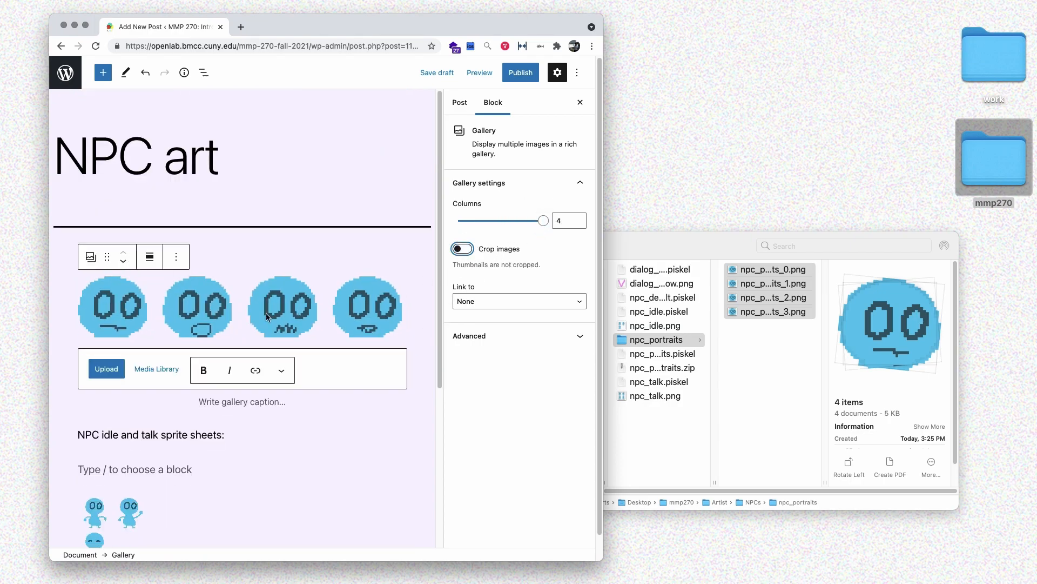
pyautogui.moveTo(107, 258); pyautogui.dragTo(114, 447)
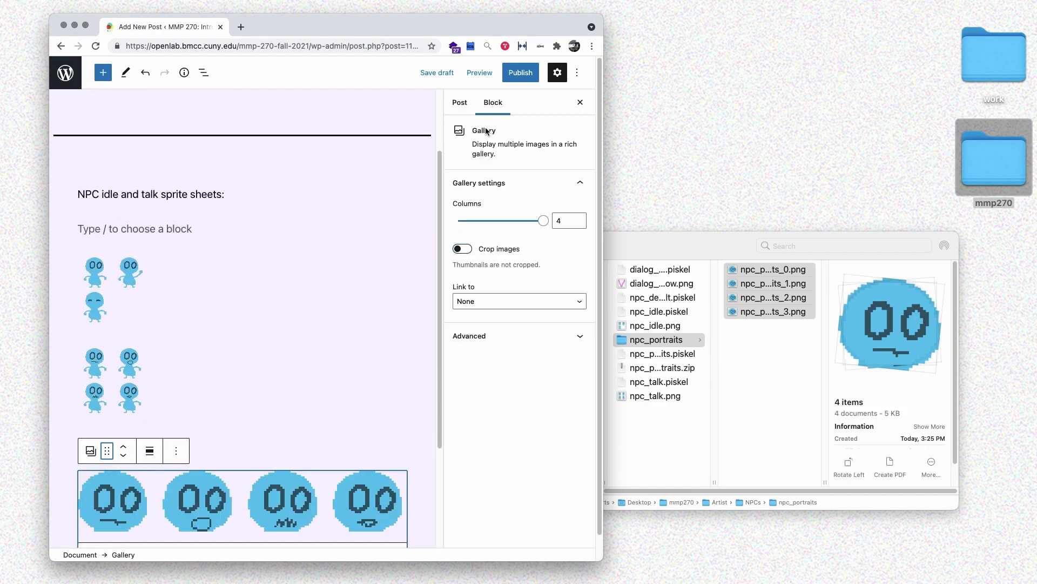
# Preview the NPC art post in a new tab, check its images and portrait gallery, and return to the editor
pyautogui.click(479, 72)
pyautogui.click(426, 173)
pyautogui.scroll(-5, 365, 246)
pyautogui.scroll(5, 365, 244)
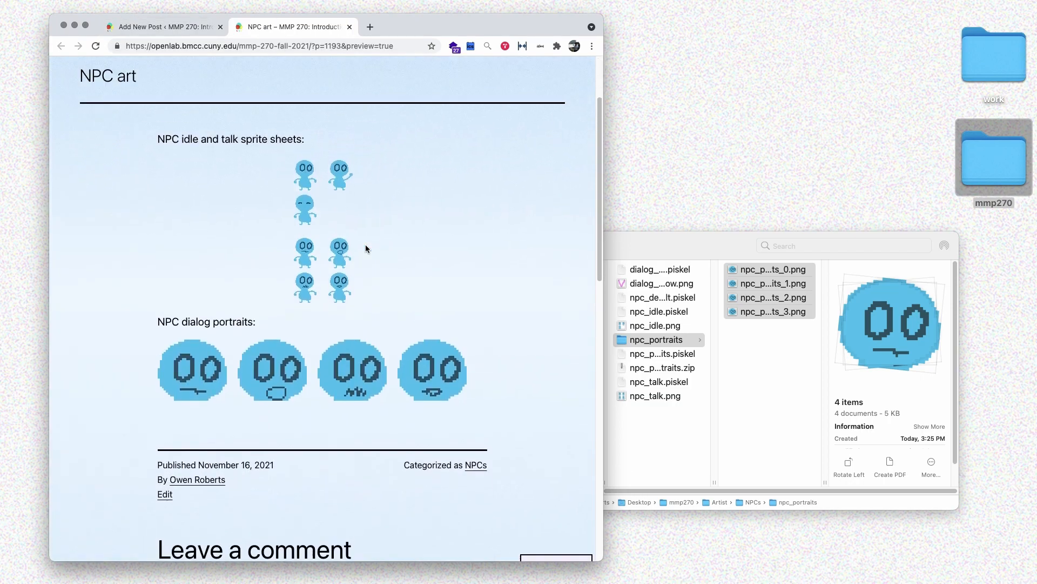
pyautogui.click(350, 27)
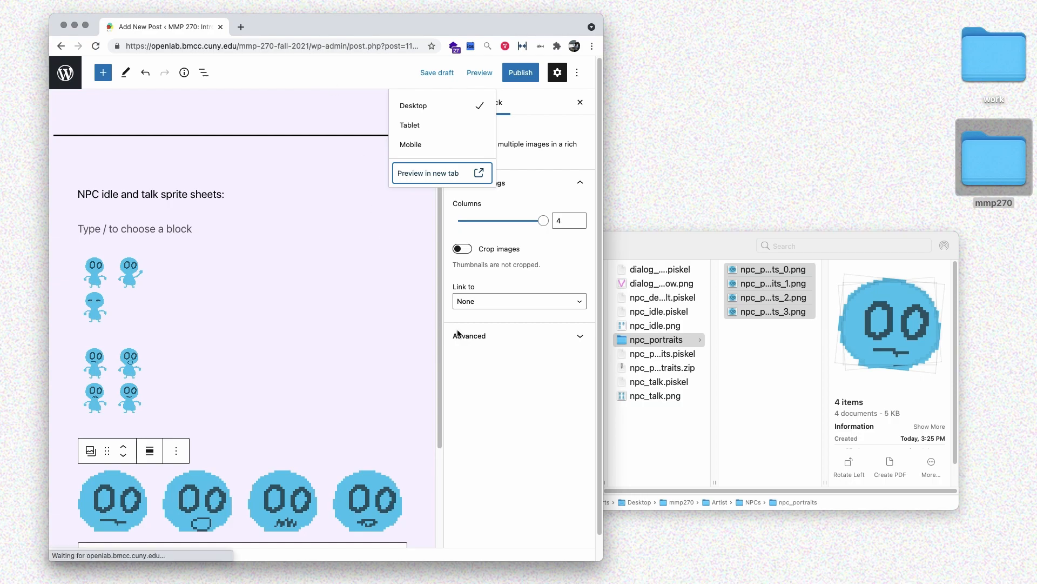
pyautogui.click(520, 371)
# Review the post content in the editor and start publishing the NPC art post
pyautogui.scroll(-5, 241, 281)
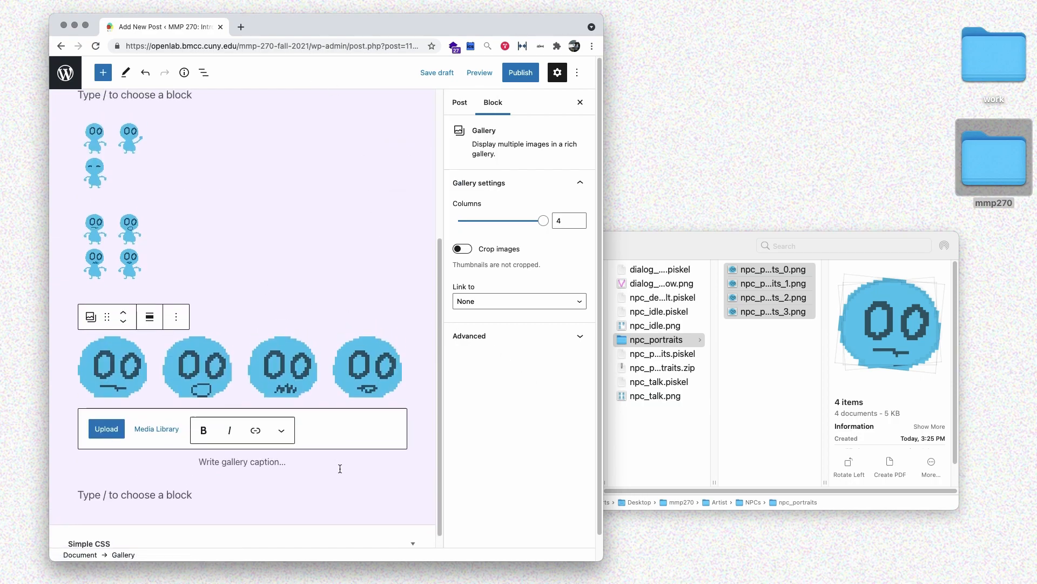
pyautogui.click(340, 480)
pyautogui.scroll(5, 327, 349)
pyautogui.click(521, 73)
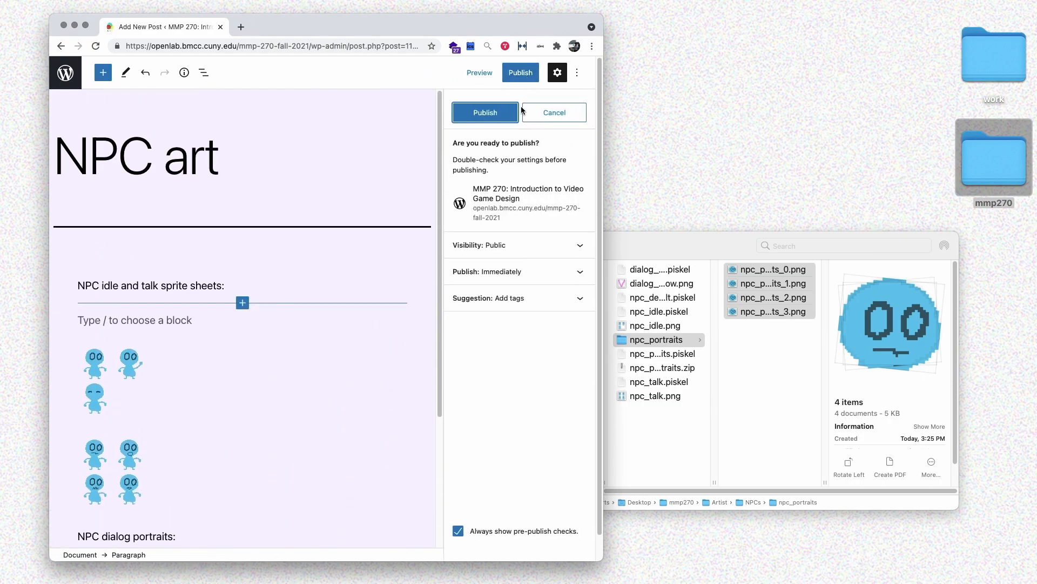